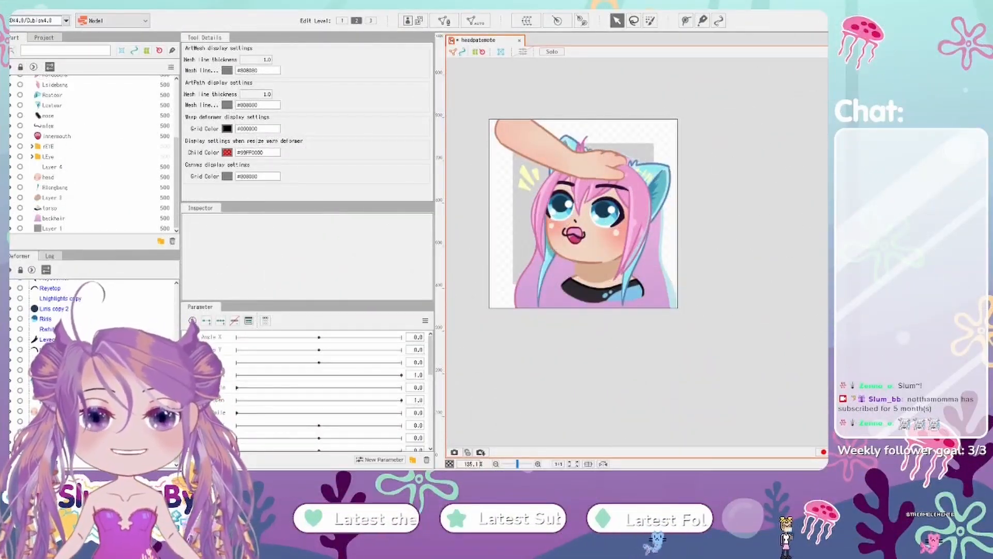
- Test the Angle X and Angle Y parameters and clear all default parameters from the model
{"action": "scroll", "coordinate": [693, 235], "scroll_direction": "up", "scroll_amount": 5}
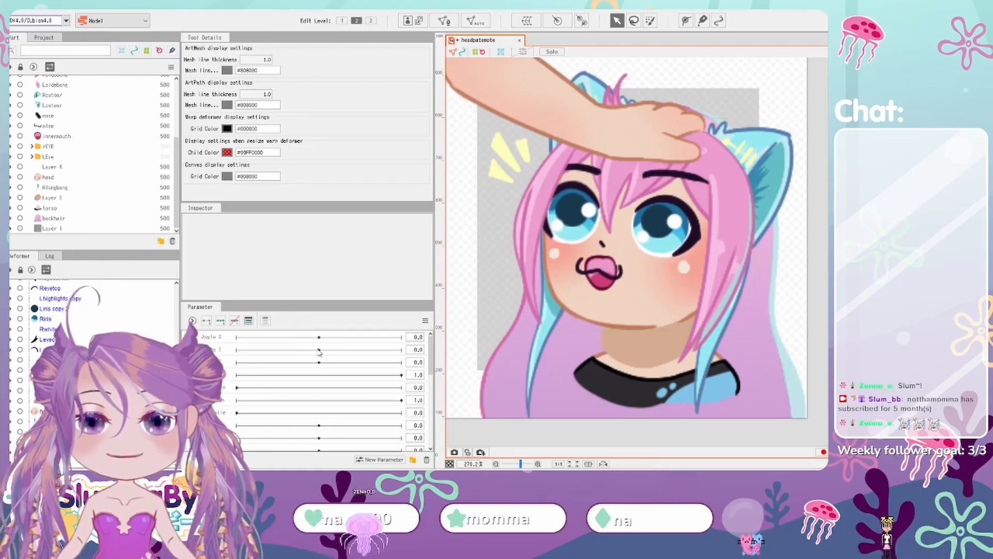
{"action": "left_click_drag", "start_coordinate": [319, 349], "coordinate": [339, 352]}
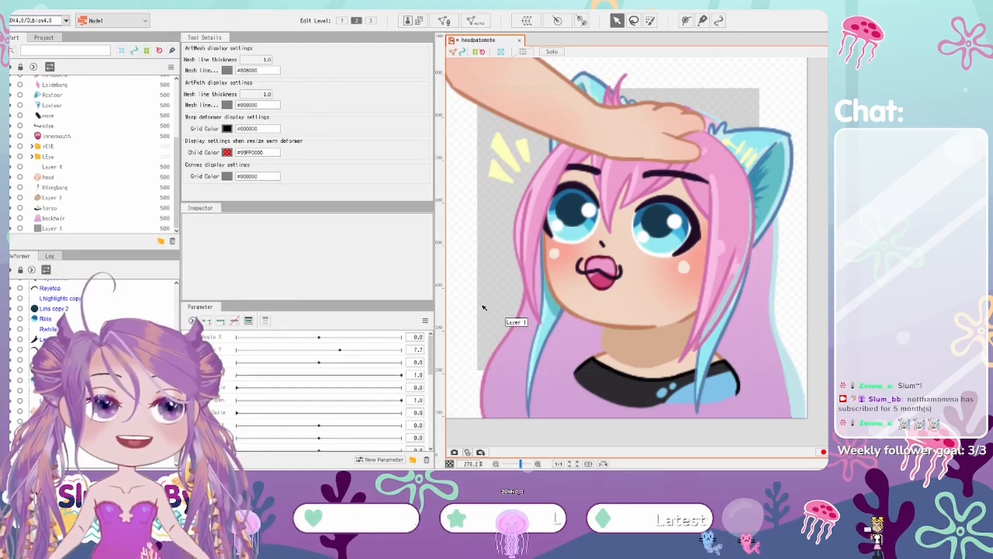
{"action": "left_click_drag", "start_coordinate": [318, 337], "coordinate": [330, 337]}
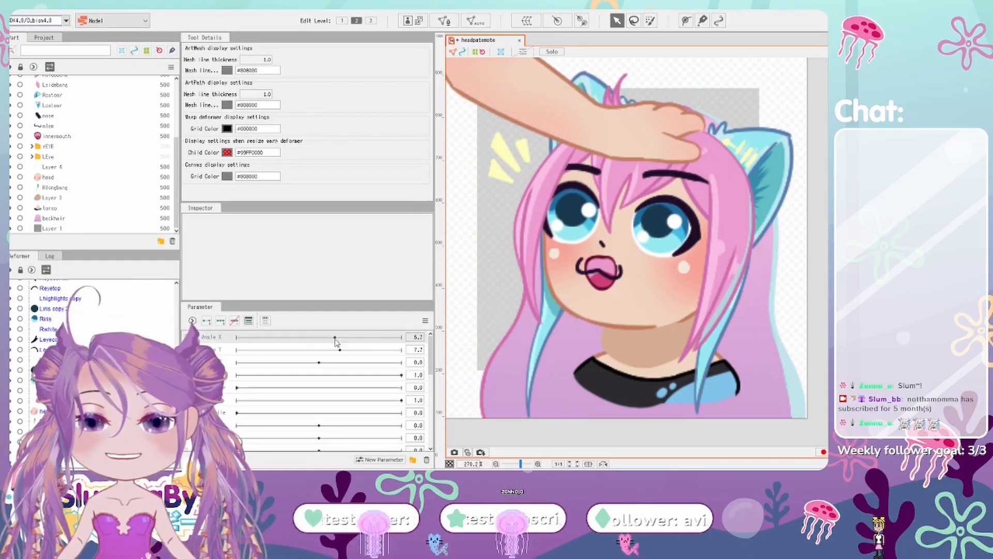
{"action": "scroll", "coordinate": [223, 362], "scroll_direction": "down", "scroll_amount": 4}
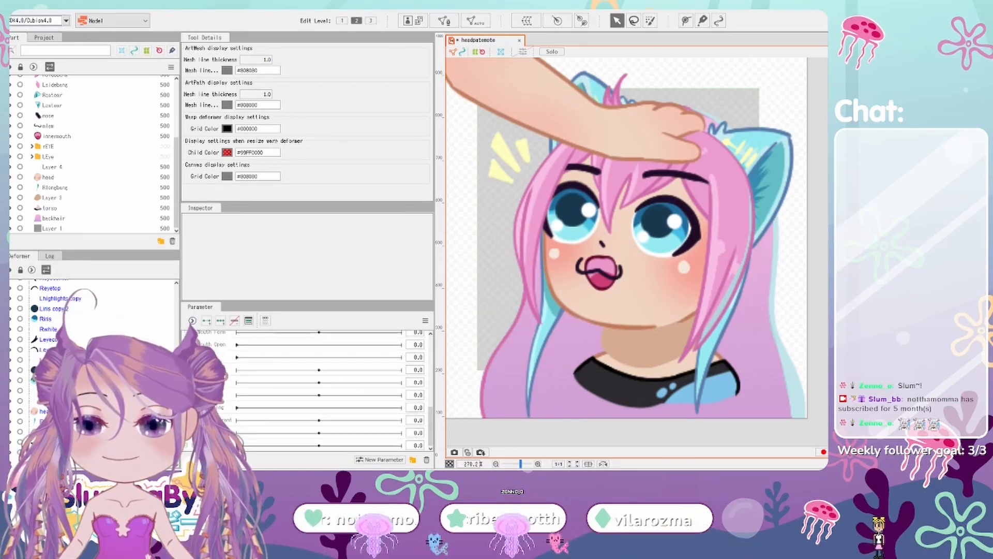
{"action": "scroll", "coordinate": [228, 388], "scroll_direction": "up", "scroll_amount": 4}
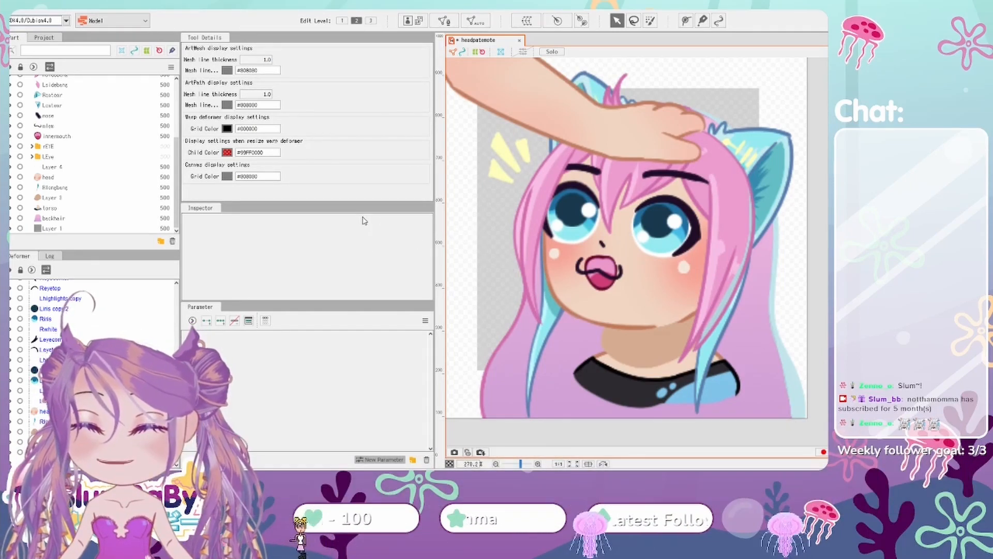
- Create a new parameter for the hand's rubbing motion and try its slider
{"action": "left_click", "coordinate": [414, 231]}
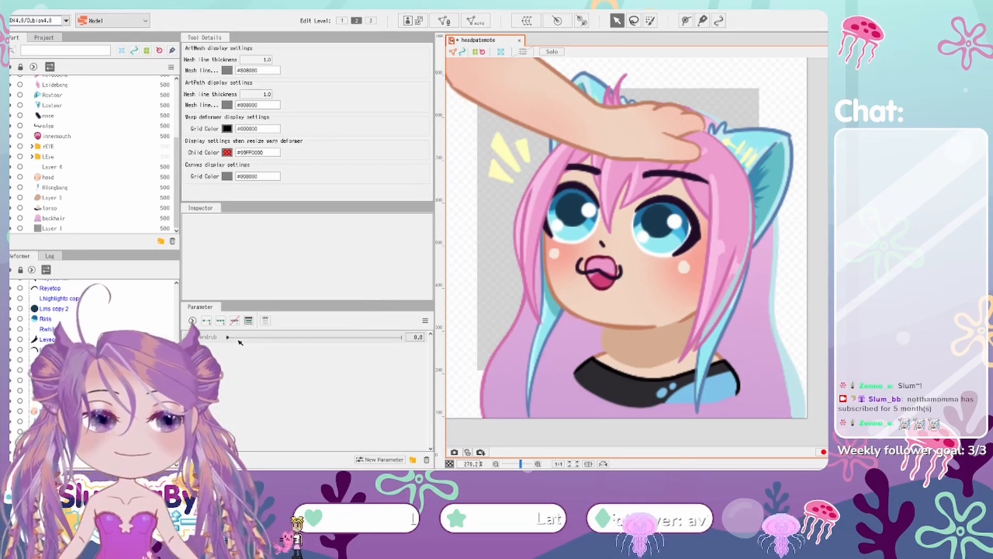
{"action": "mouse_move", "coordinate": [228, 338]}
{"action": "left_mouse_down"}
{"action": "mouse_move", "coordinate": [417, 336]}
{"action": "mouse_move", "coordinate": [226, 348]}
{"action": "left_mouse_up"}
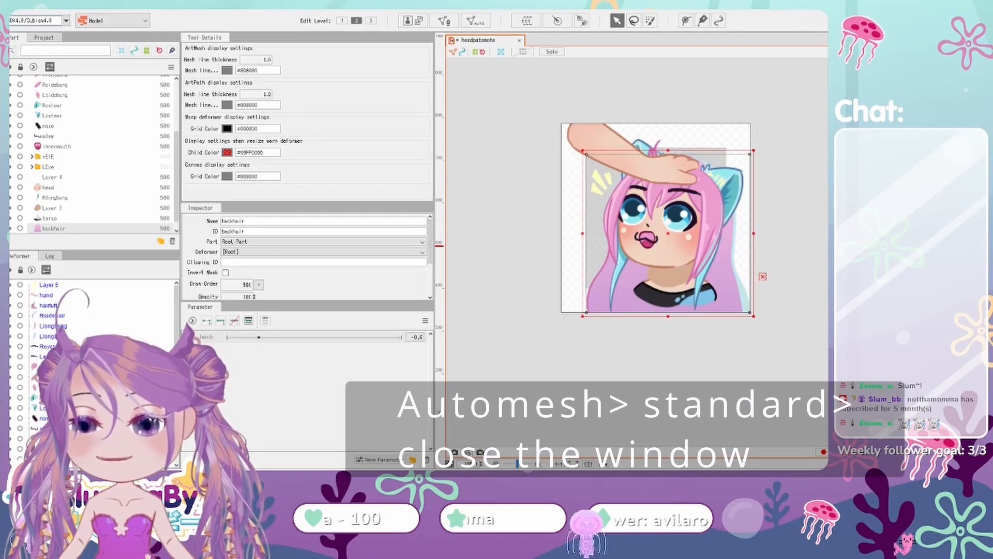
- Select all art meshes and generate their meshes automatically with the Standard preset
{"action": "key", "text": "ctrl+a"}
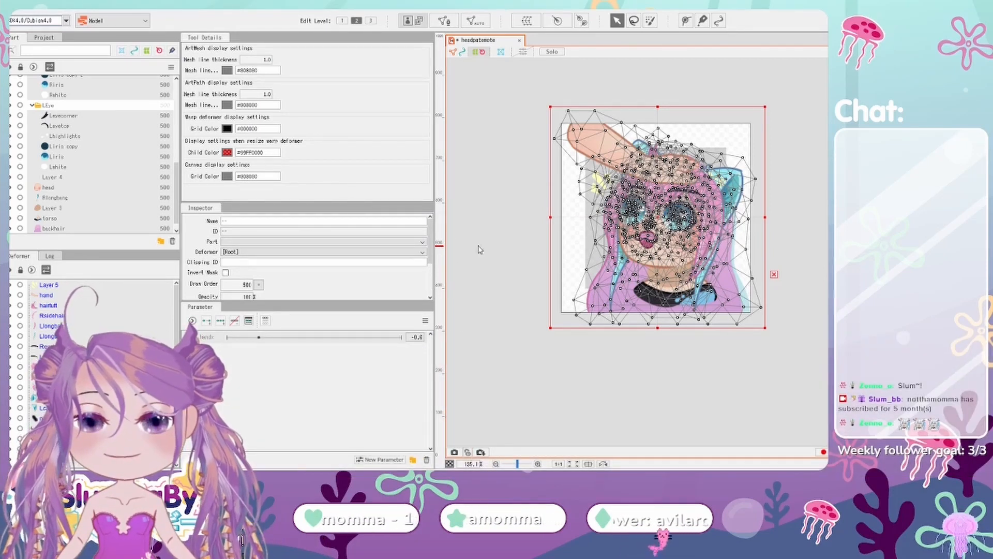
{"action": "left_click", "coordinate": [774, 274]}
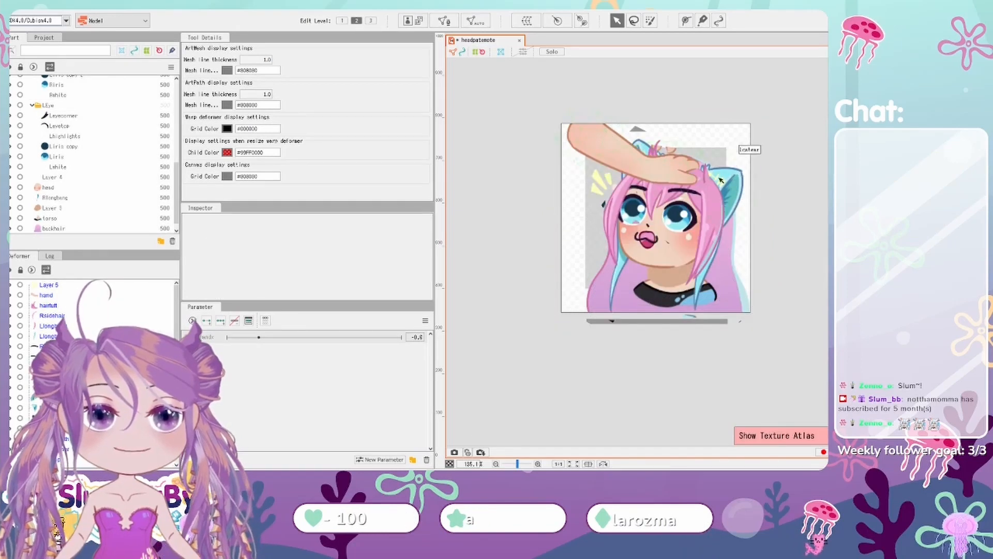
- Examine the generated mesh around the mouth line
{"action": "scroll", "coordinate": [625, 256], "scroll_direction": "up", "scroll_amount": 4}
{"action": "left_click", "coordinate": [569, 299]}
{"action": "scroll", "coordinate": [570, 299], "scroll_direction": "up", "scroll_amount": 2}
{"action": "scroll", "coordinate": [569, 305], "scroll_direction": "down", "scroll_amount": 1}
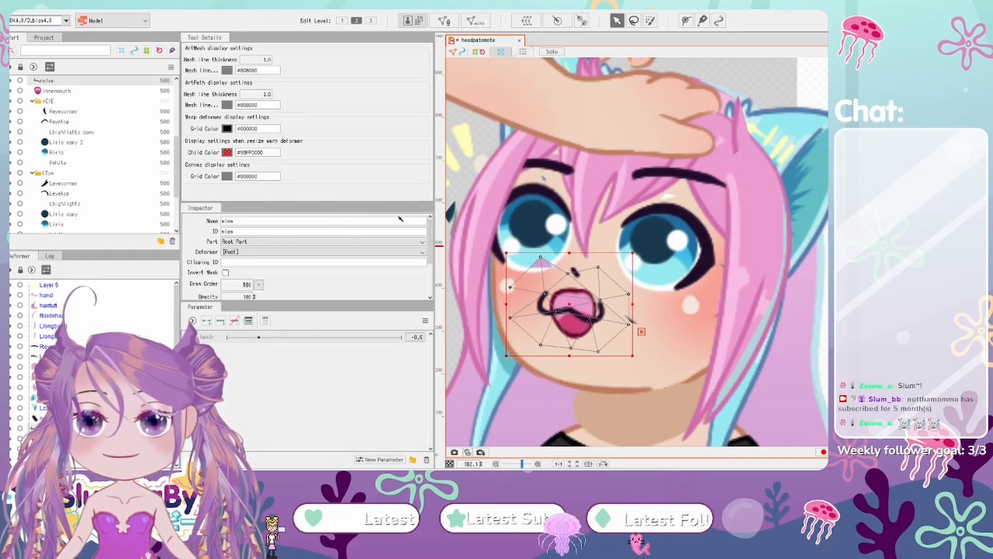
{"action": "scroll", "coordinate": [754, 282], "scroll_direction": "down", "scroll_amount": 5}
{"action": "left_click", "coordinate": [754, 282]}
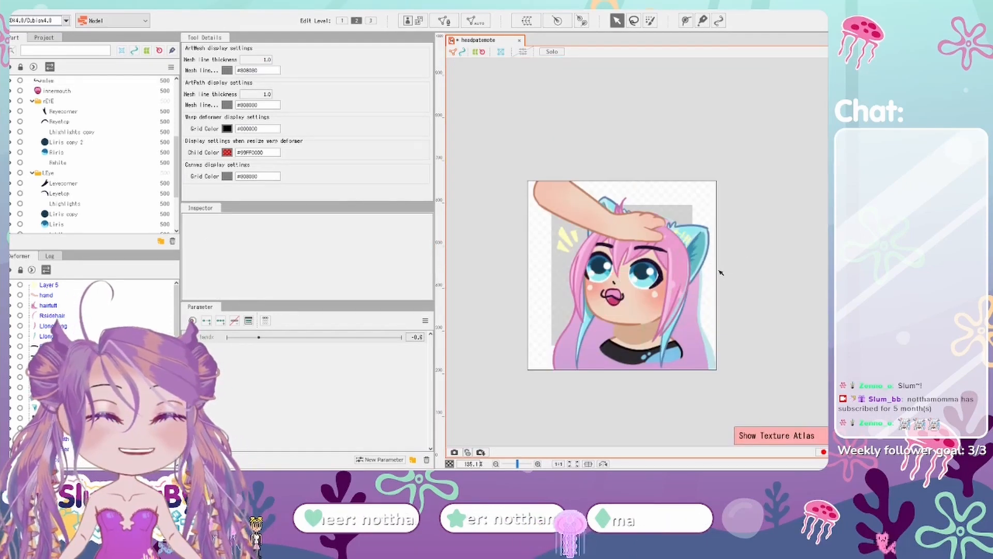
- Create a warp deformer around the hand and give it parameter keys at -1, 0 and 1
{"action": "left_click", "coordinate": [598, 227]}
{"action": "scroll", "coordinate": [598, 227], "scroll_direction": "up", "scroll_amount": 5}
{"action": "scroll", "coordinate": [598, 227], "scroll_direction": "down", "scroll_amount": 3}
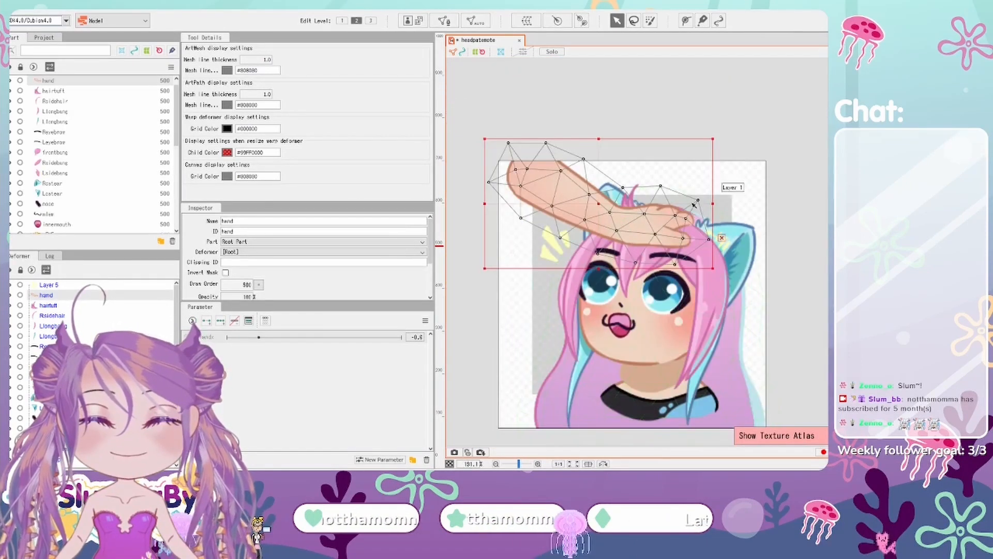
{"action": "left_click", "coordinate": [526, 23]}
{"action": "scroll", "coordinate": [718, 214], "scroll_direction": "up", "scroll_amount": 3}
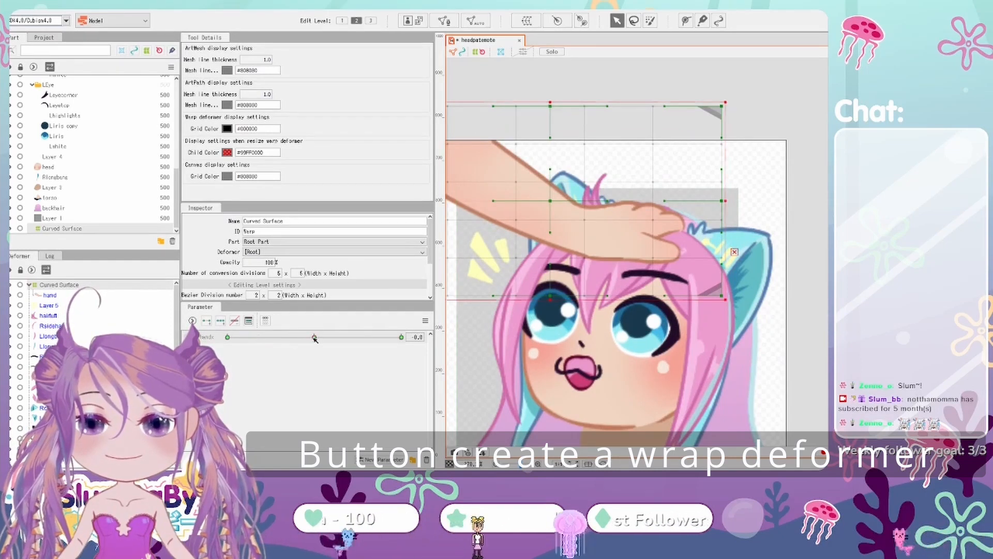
- At parameter value -1, shift the hand's warp deformer to the left and rotate it slightly counterclockwise
{"action": "left_click_drag", "start_coordinate": [315, 338], "coordinate": [227, 336]}
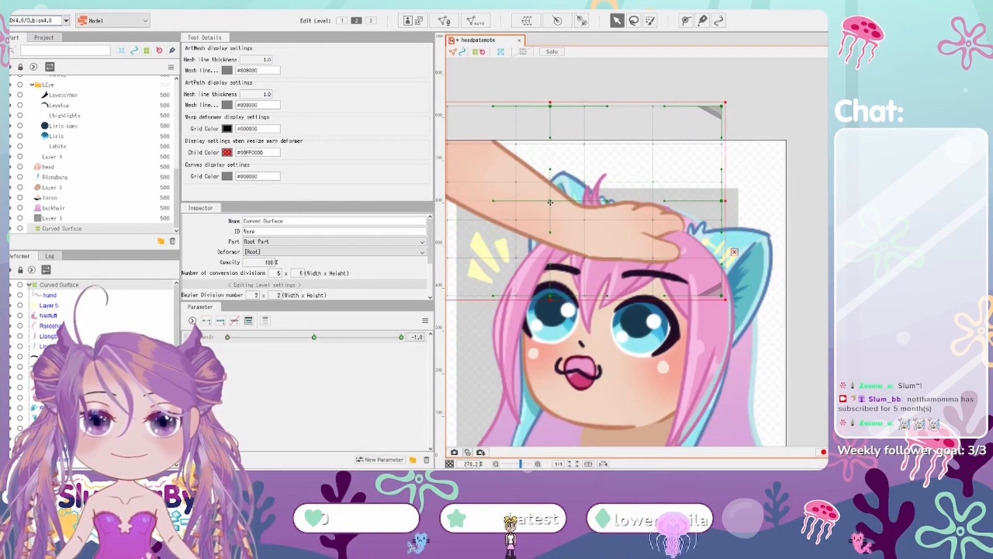
{"action": "left_click_drag", "start_coordinate": [551, 202], "coordinate": [524, 201]}
{"action": "left_click_drag", "start_coordinate": [701, 302], "coordinate": [707, 294]}
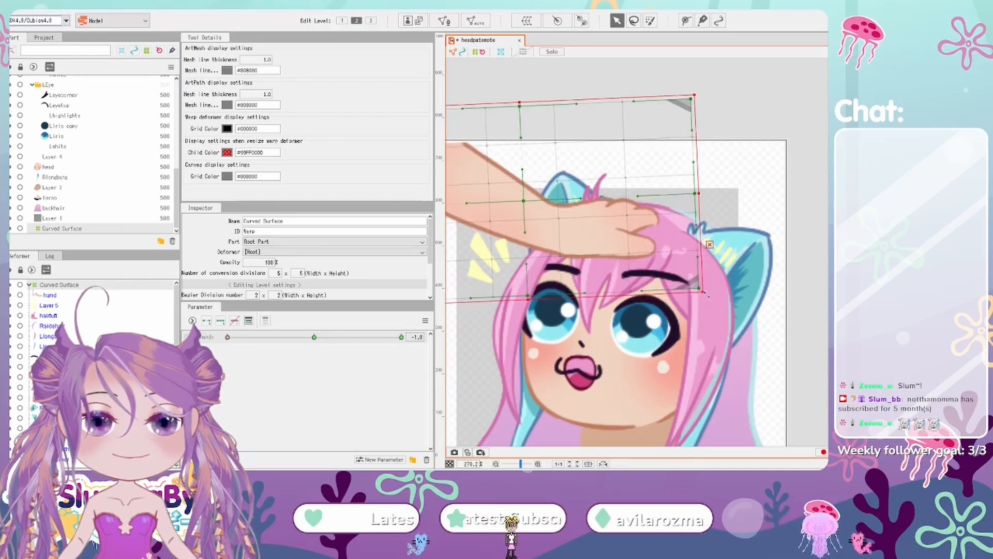
- At parameter value 1, shift the hand's warp deformer slightly right, rotate it clockwise and test the motion
{"action": "left_click_drag", "start_coordinate": [227, 337], "coordinate": [402, 337]}
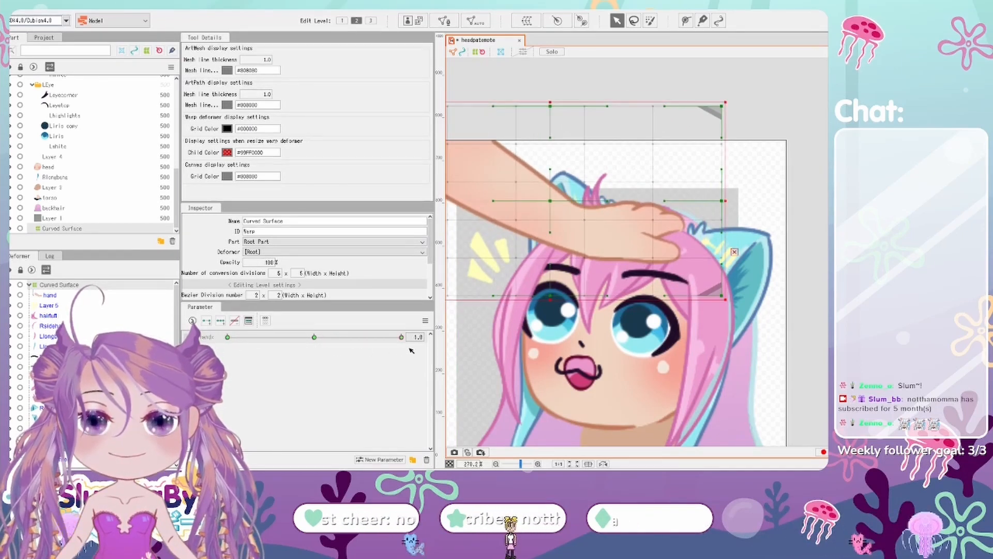
{"action": "left_click_drag", "start_coordinate": [550, 202], "coordinate": [562, 203]}
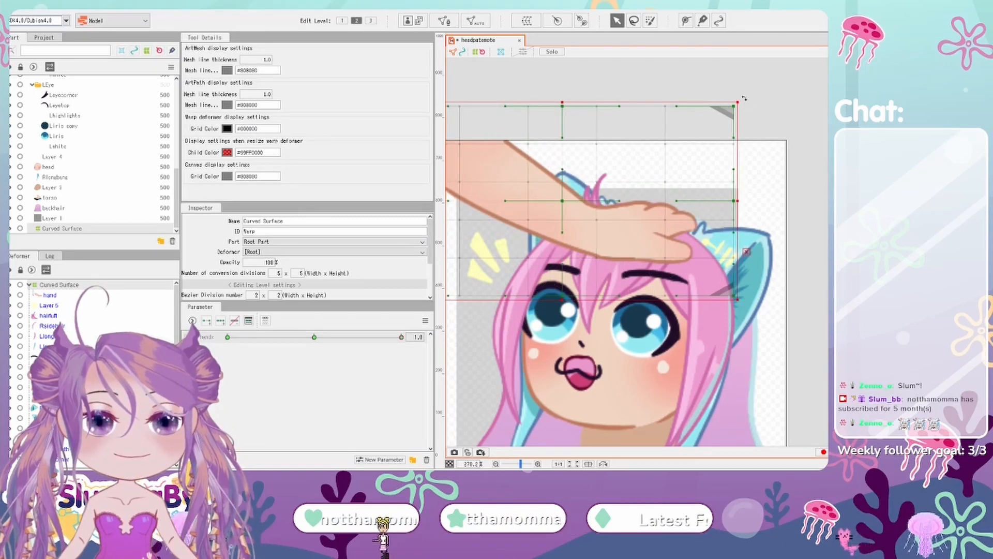
{"action": "left_click_drag", "start_coordinate": [743, 98], "coordinate": [747, 106]}
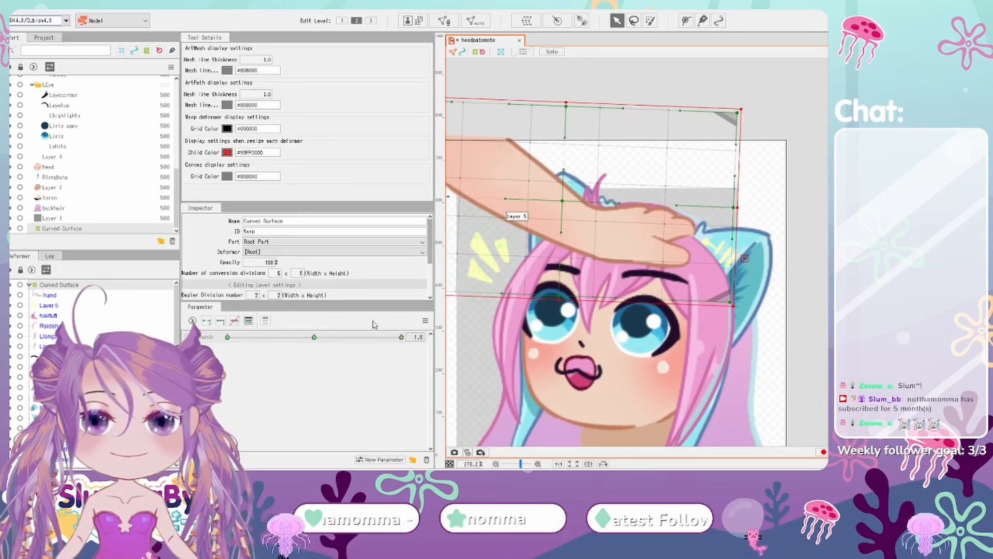
{"action": "left_click_drag", "start_coordinate": [370, 341], "coordinate": [328, 336]}
{"action": "scroll", "coordinate": [653, 130], "scroll_direction": "down", "scroll_amount": 3}
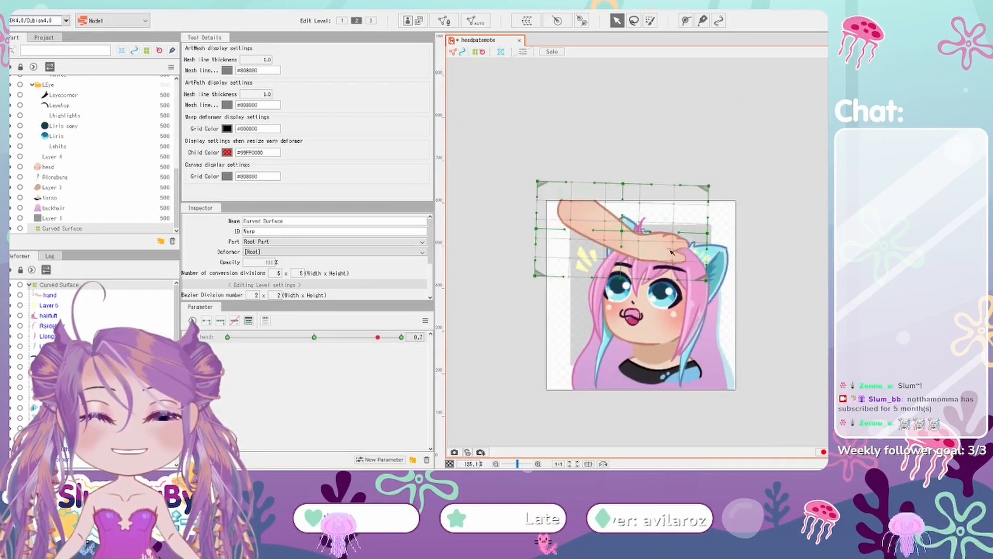
- Select the hairtuft art mesh and draw a deform path from its base to its tip
{"action": "scroll", "coordinate": [653, 130], "scroll_direction": "up", "scroll_amount": 5}
{"action": "left_click", "coordinate": [654, 130]}
{"action": "left_click", "coordinate": [603, 167]}
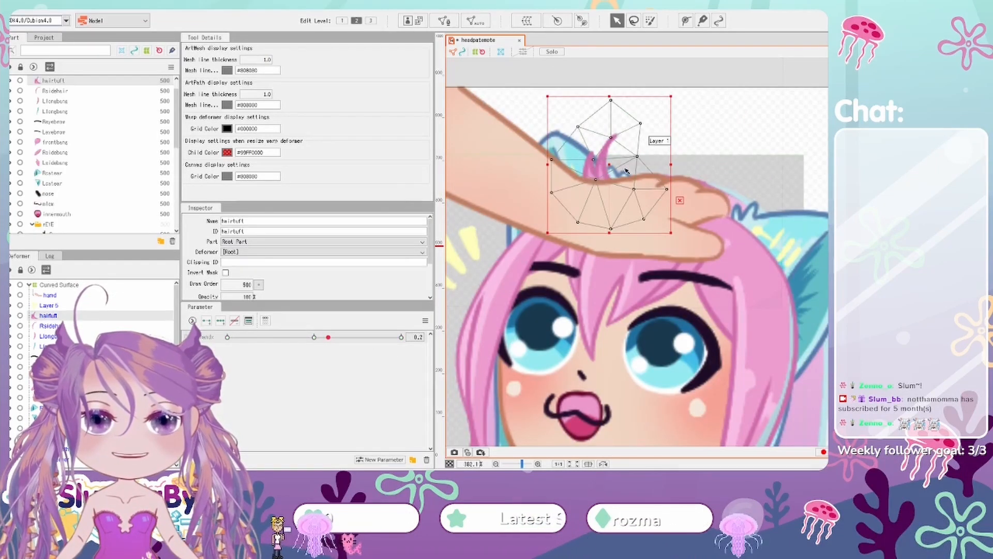
{"action": "left_click", "coordinate": [686, 21]}
{"action": "left_click", "coordinate": [597, 180]}
{"action": "left_click", "coordinate": [615, 137]}
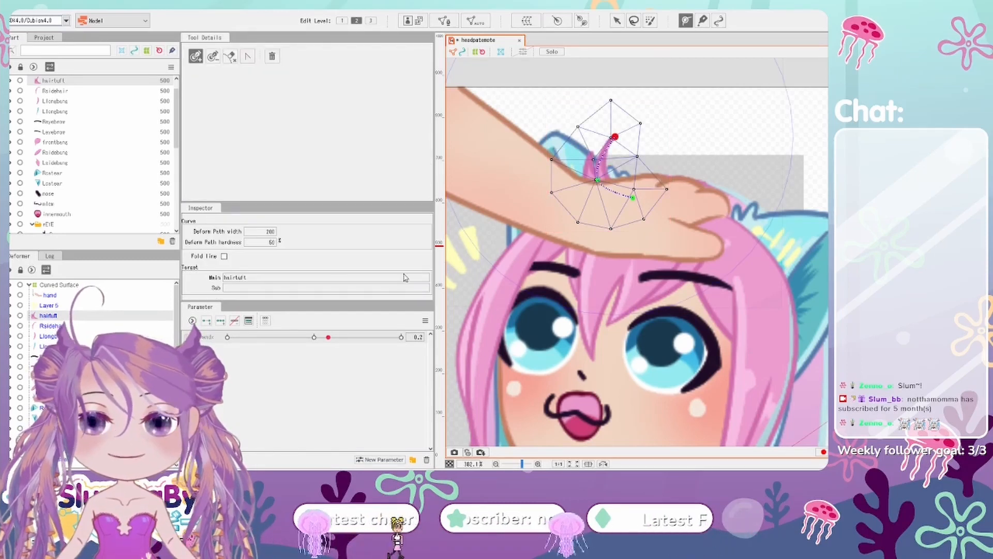
- Key the hair tuft at -1, 0 and 1 and bend its tip to the left at -1
{"action": "left_click", "coordinate": [227, 337]}
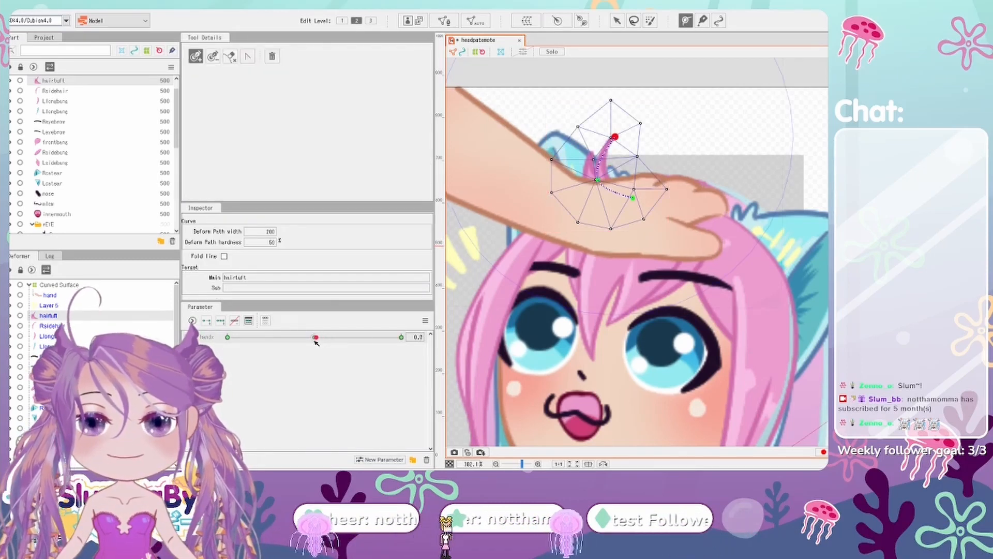
{"action": "key", "text": "v"}
{"action": "left_click_drag", "start_coordinate": [605, 138], "coordinate": [594, 137]}
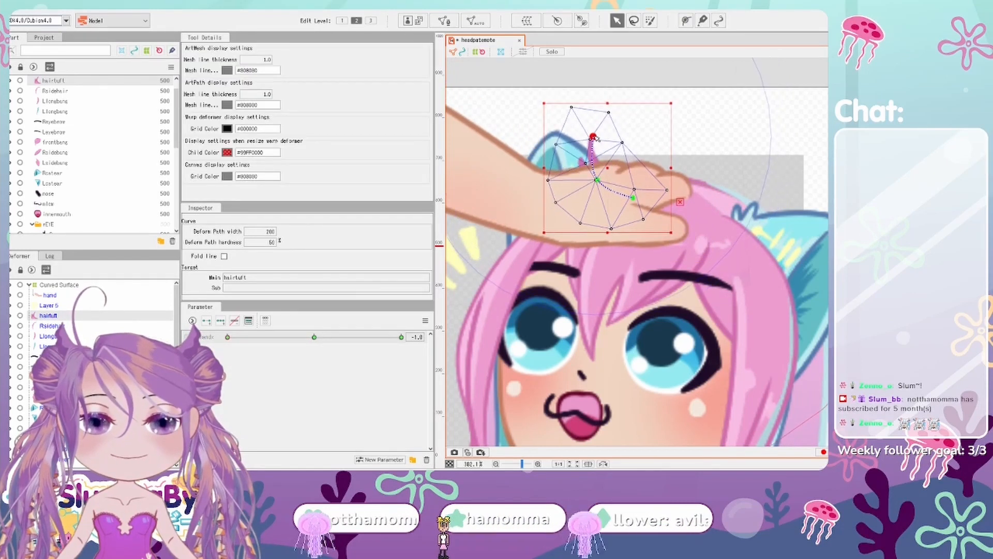
{"action": "mouse_move", "coordinate": [244, 342]}
{"action": "left_mouse_down"}
{"action": "mouse_move", "coordinate": [401, 337]}
{"action": "mouse_move", "coordinate": [227, 337]}
{"action": "left_mouse_up"}
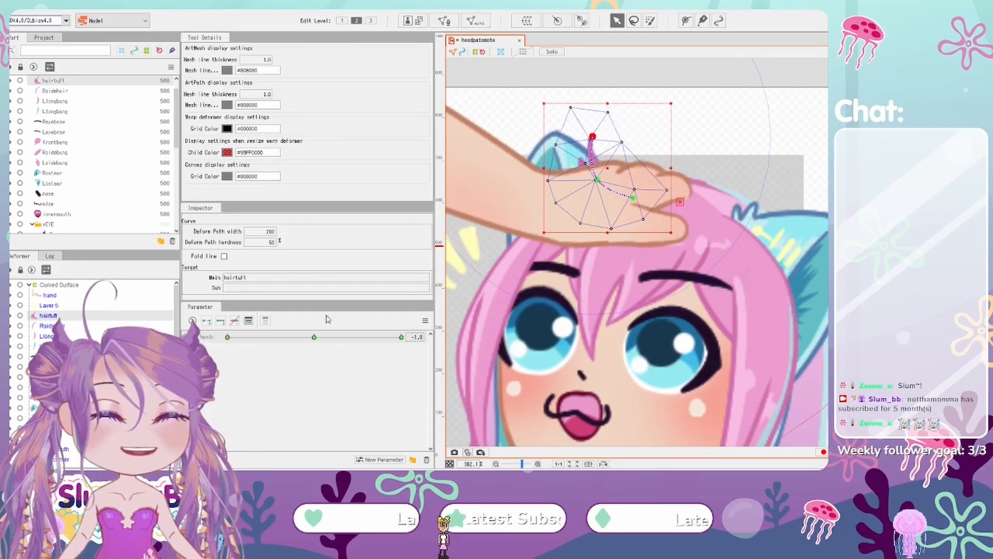
- Create a second parameter below the hand motion parameter
{"action": "scroll", "coordinate": [610, 213], "scroll_direction": "down", "scroll_amount": 3}
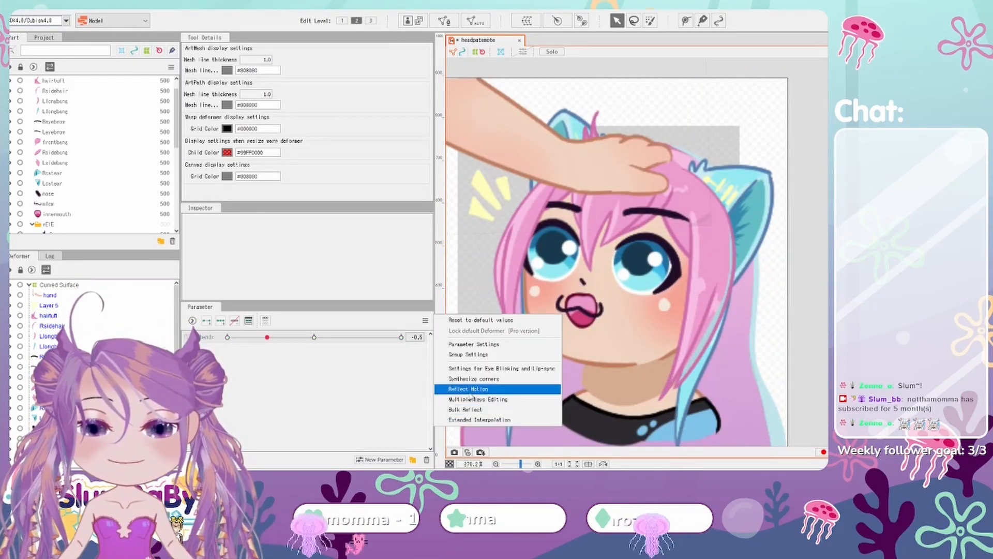
{"action": "left_click", "coordinate": [376, 465]}
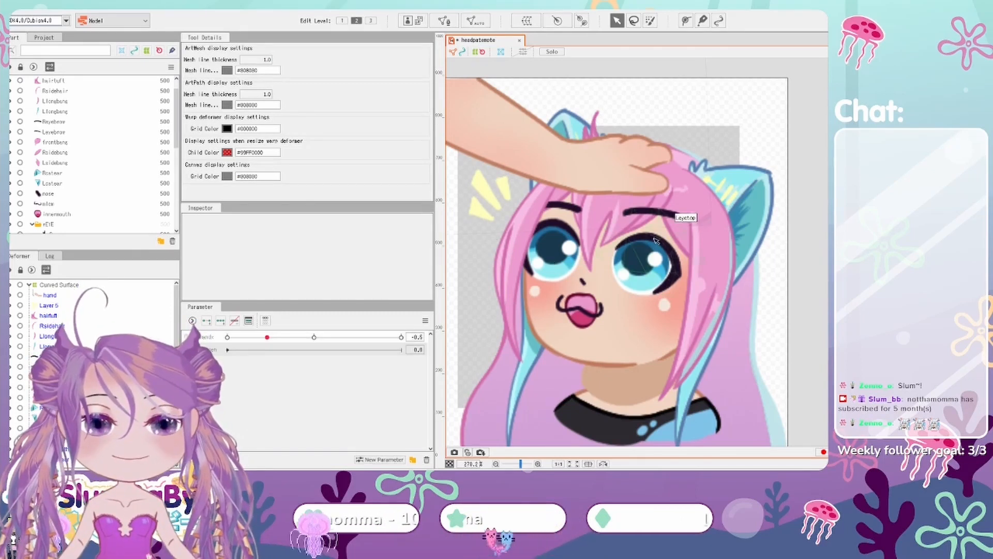
- Regenerate the Leyetop upper eyelid mesh automatically so it follows the lash shape more closely
{"action": "left_click", "coordinate": [657, 254]}
{"action": "scroll", "coordinate": [658, 253], "scroll_direction": "up", "scroll_amount": 2}
{"action": "scroll", "coordinate": [661, 254], "scroll_direction": "down", "scroll_amount": 2}
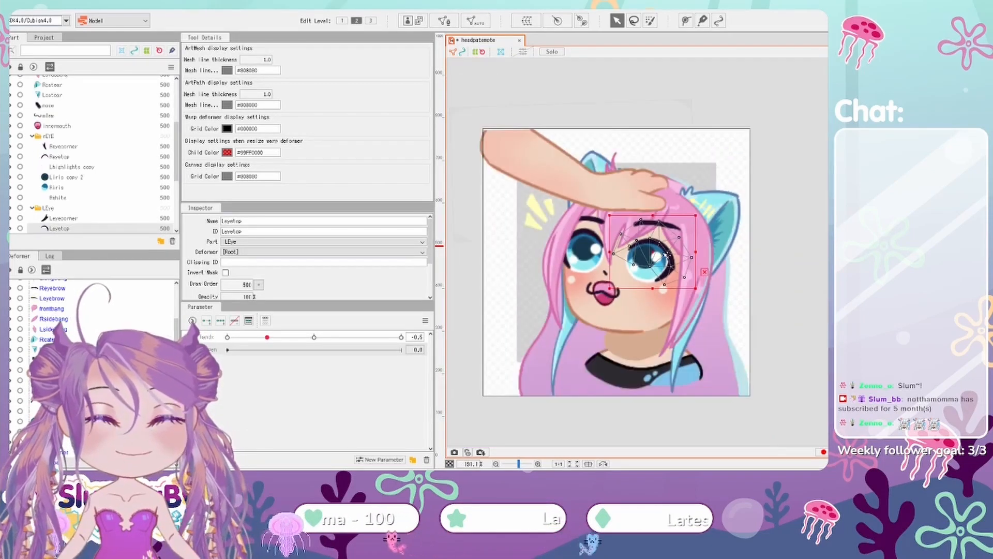
{"action": "scroll", "coordinate": [636, 252], "scroll_direction": "up", "scroll_amount": 2}
{"action": "scroll", "coordinate": [600, 248], "scroll_direction": "down", "scroll_amount": 2}
{"action": "scroll", "coordinate": [568, 246], "scroll_direction": "up", "scroll_amount": 2}
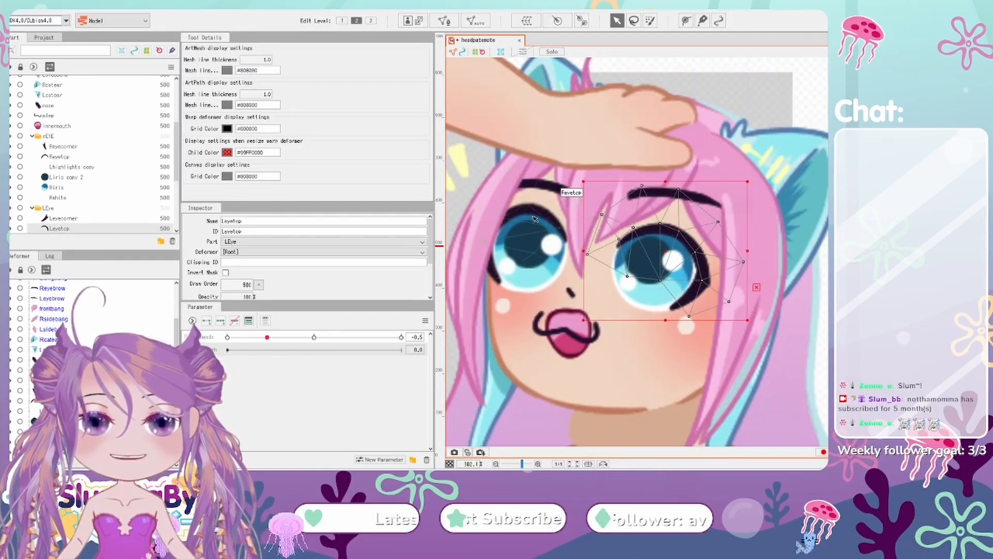
{"action": "left_click", "coordinate": [535, 218]}
{"action": "left_click", "coordinate": [684, 237]}
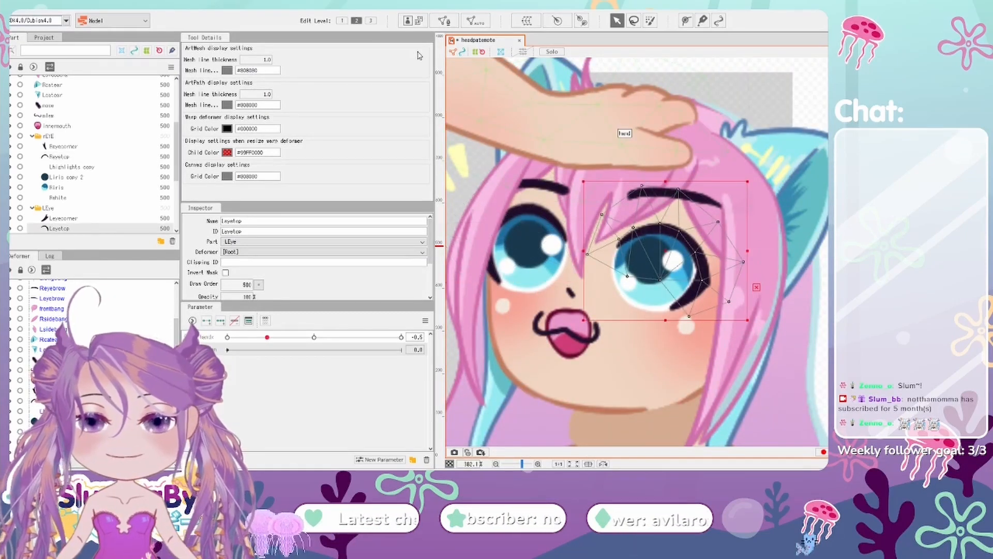
{"action": "left_click", "coordinate": [475, 20]}
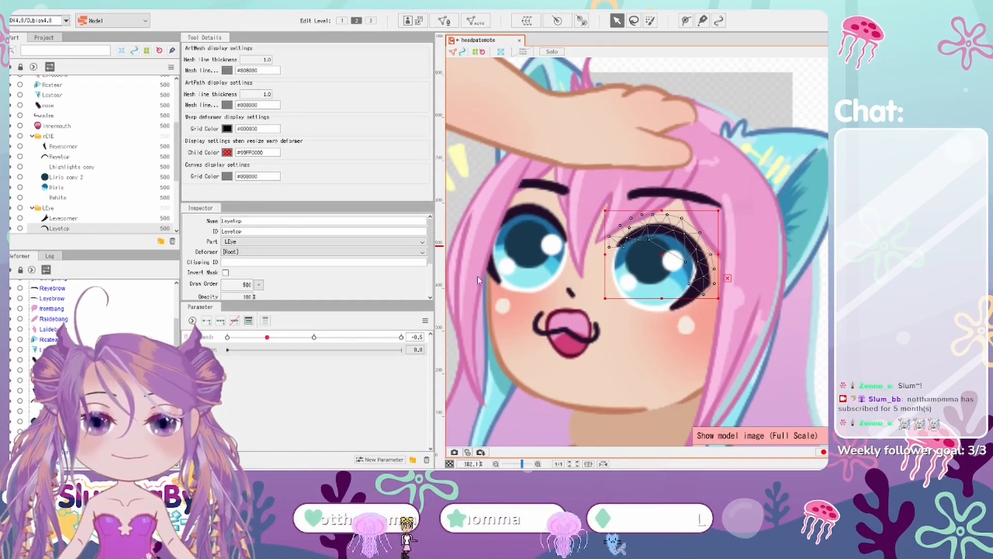
- Select the neck's Layer 3 art mesh and set its clipping ID to torso
{"action": "left_click", "coordinate": [548, 221]}
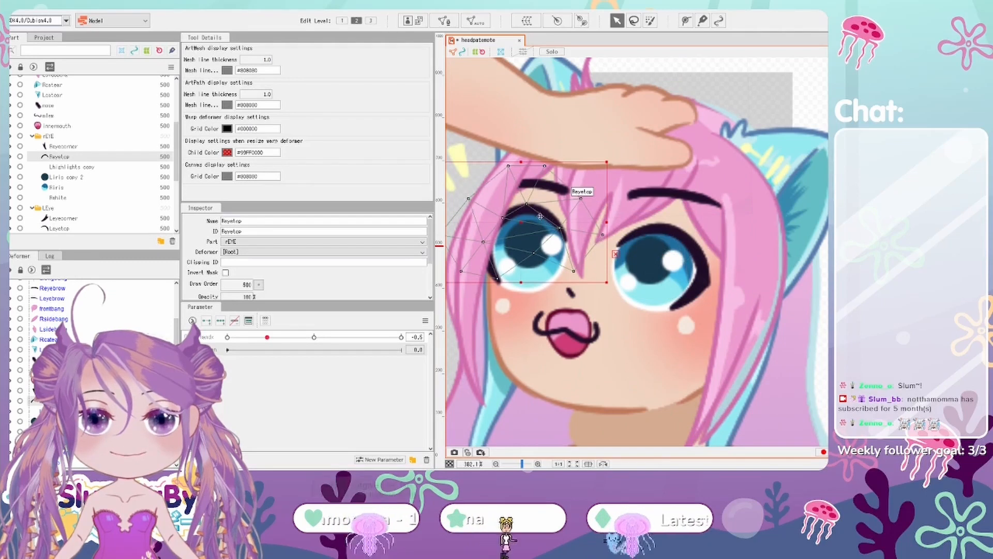
{"action": "scroll", "coordinate": [540, 216], "scroll_direction": "down", "scroll_amount": 2}
{"action": "left_click", "coordinate": [600, 356]}
{"action": "left_click", "coordinate": [787, 326]}
{"action": "left_click", "coordinate": [625, 322]}
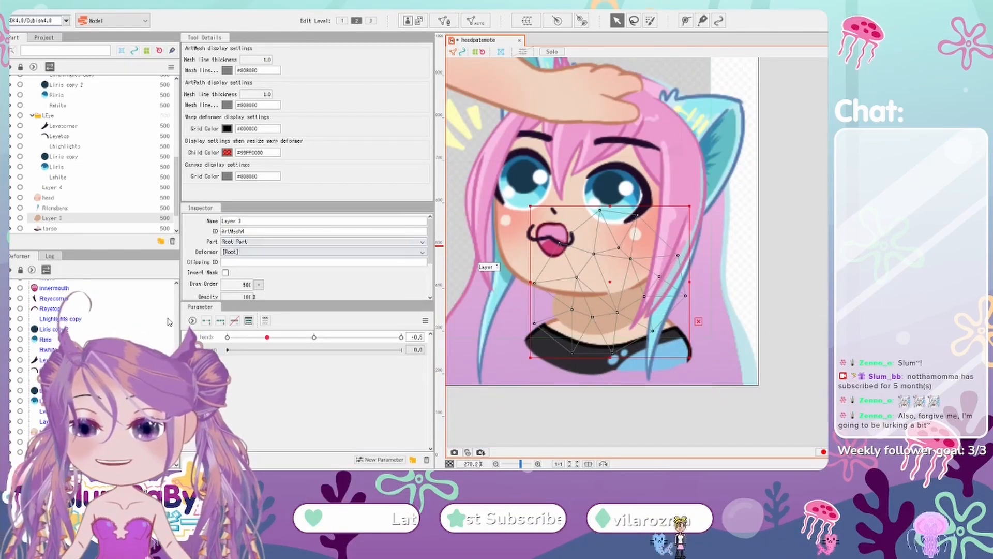
{"action": "left_click", "coordinate": [229, 262]}
{"action": "type", "text": "torso"}
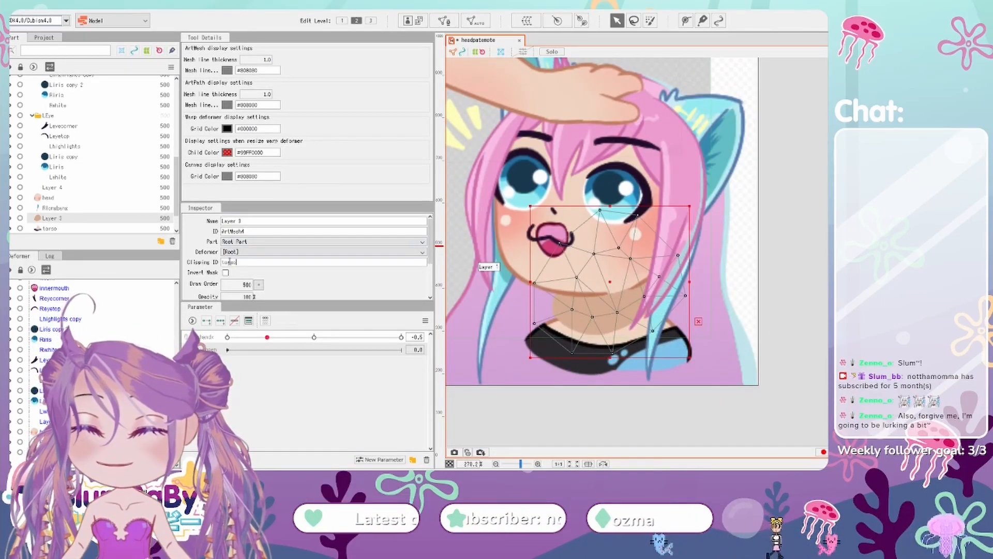
- Set the blend mode of the neck's Layer 3 art mesh to Multiply
{"action": "scroll", "coordinate": [265, 264], "scroll_direction": "down", "scroll_amount": 1}
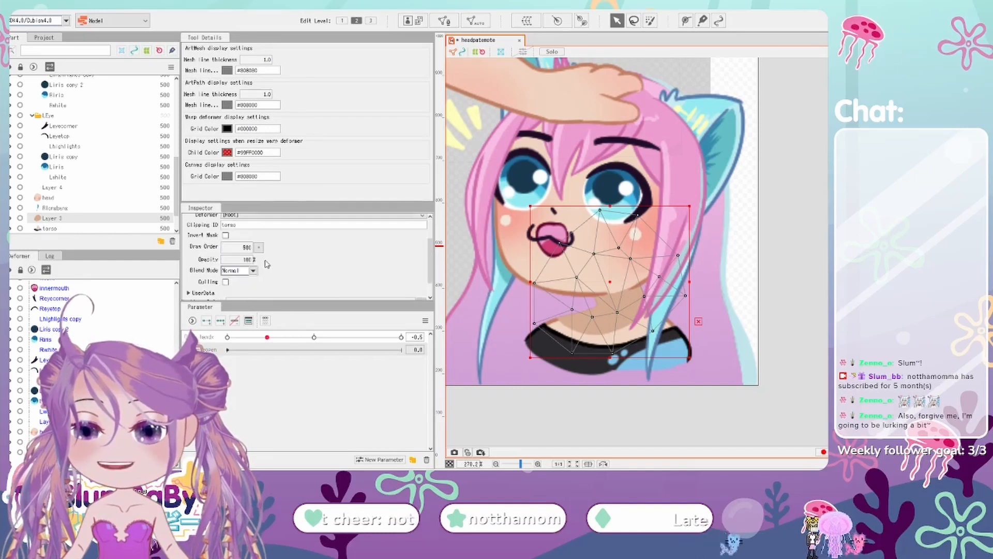
{"action": "scroll", "coordinate": [266, 263], "scroll_direction": "down", "scroll_amount": 1}
{"action": "left_click", "coordinate": [239, 249]}
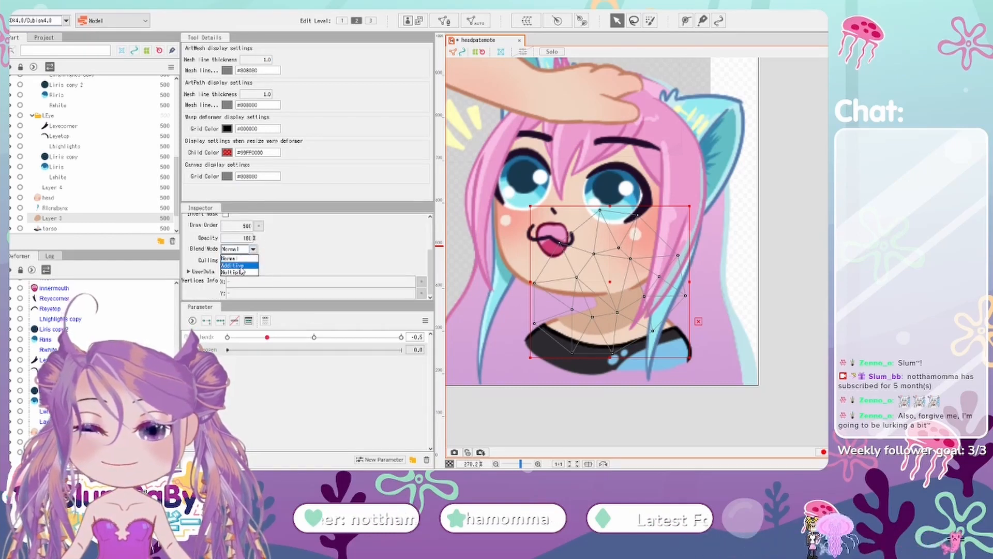
{"action": "left_click", "coordinate": [239, 266]}
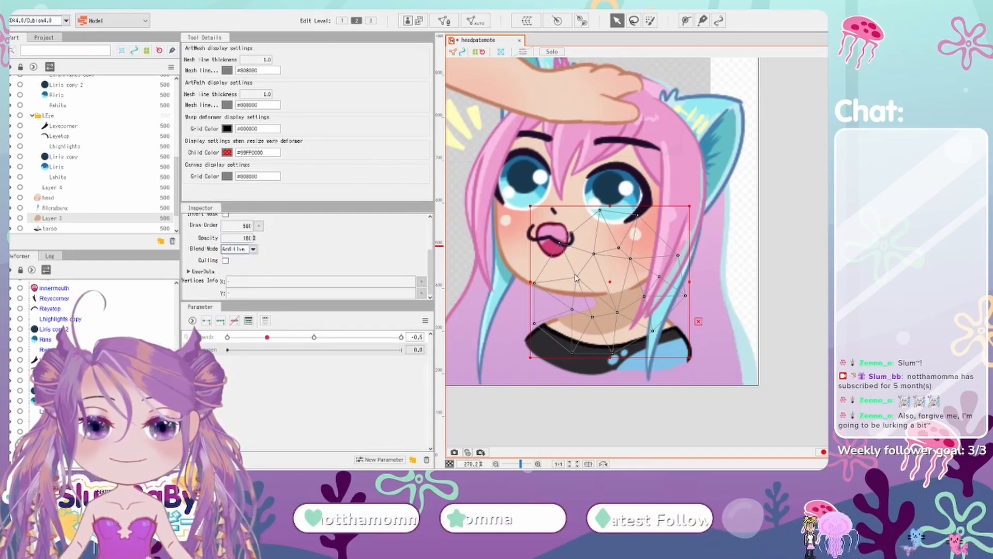
{"action": "left_click", "coordinate": [237, 249]}
{"action": "left_click", "coordinate": [243, 271]}
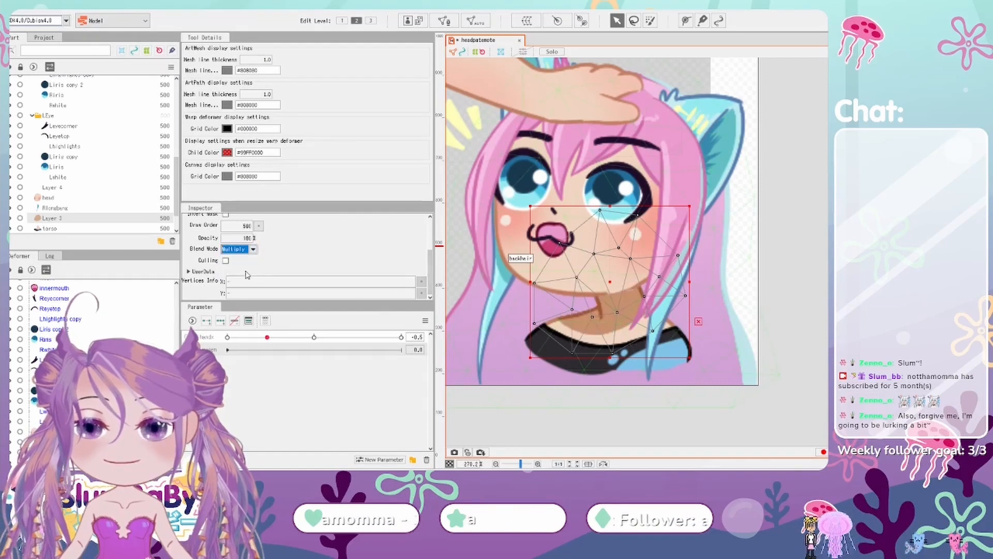
{"action": "left_click", "coordinate": [794, 268]}
{"action": "scroll", "coordinate": [761, 271], "scroll_direction": "down", "scroll_amount": 3}
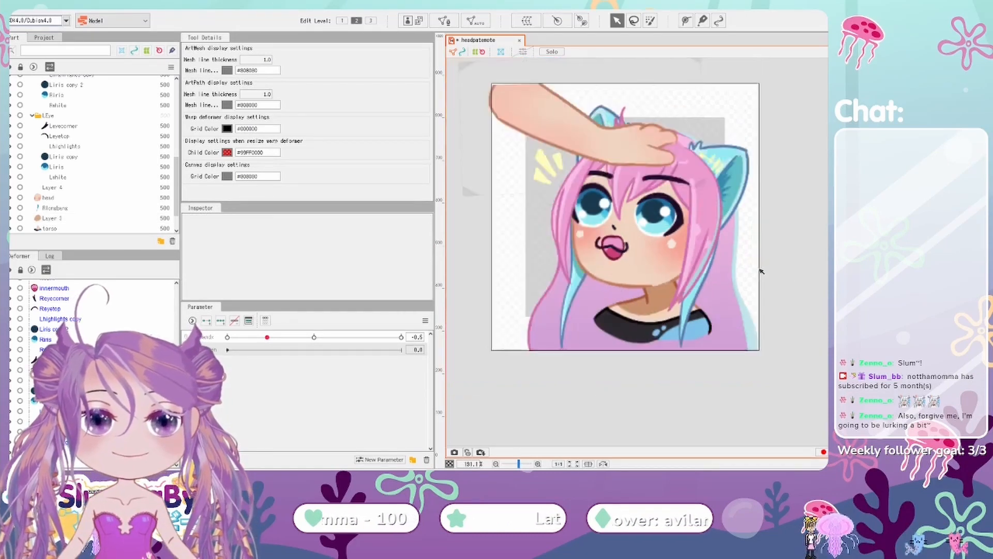
{"action": "scroll", "coordinate": [644, 248], "scroll_direction": "up", "scroll_amount": 3}
- Hide the innermouth art mesh so only the closed mouth line is displayed
{"action": "left_click", "coordinate": [595, 244]}
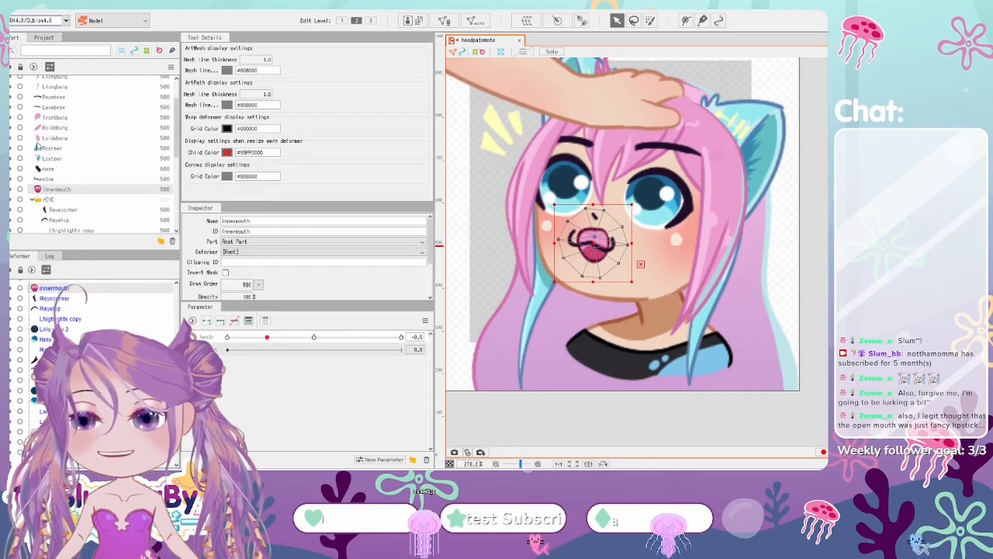
{"action": "left_click", "coordinate": [19, 190]}
{"action": "scroll", "coordinate": [780, 291], "scroll_direction": "down", "scroll_amount": 3}
{"action": "left_click", "coordinate": [780, 291]}
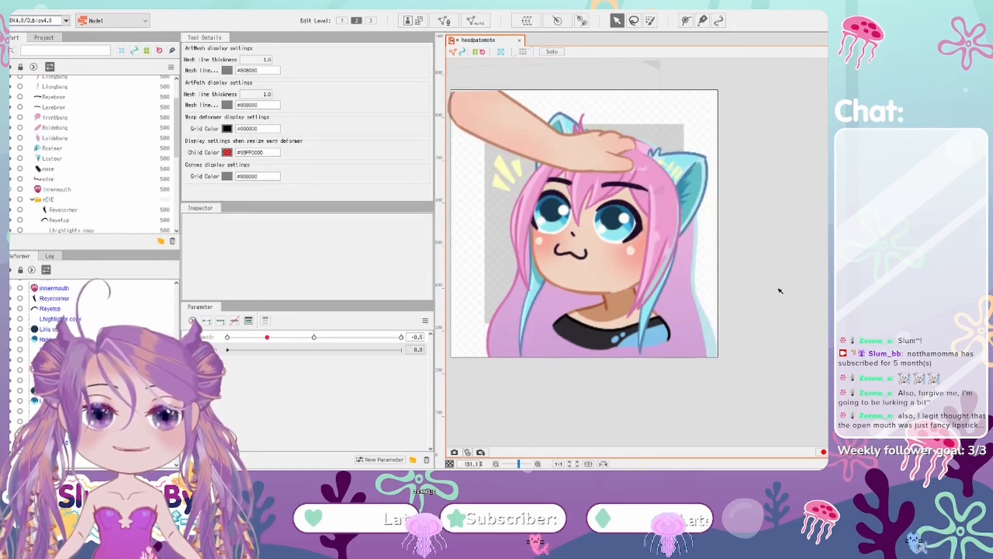
- Draw a four-point deform path along the Leyetop upper eyelid, from its inner tip to its outer end
{"action": "scroll", "coordinate": [666, 199], "scroll_direction": "up", "scroll_amount": 4}
{"action": "double_click", "coordinate": [662, 246]}
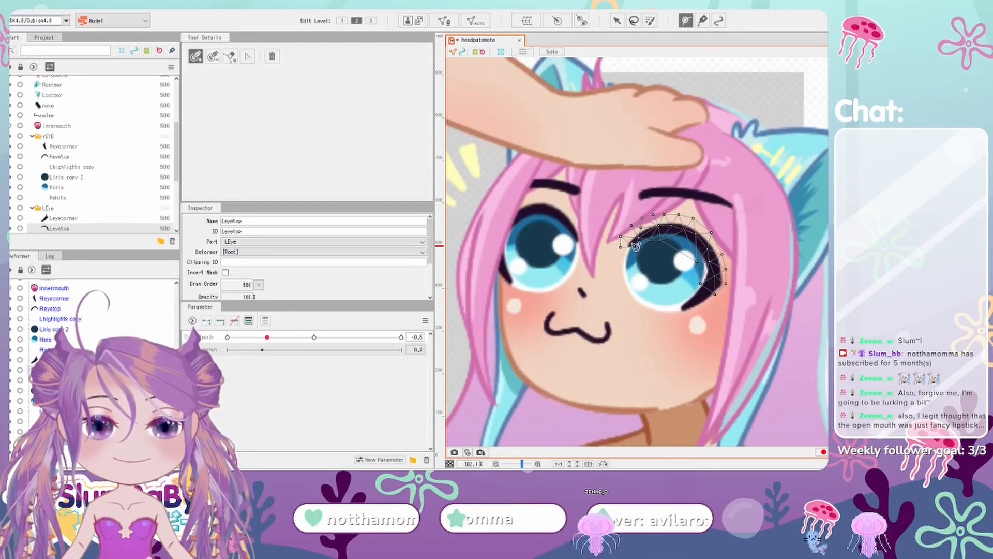
{"action": "left_click", "coordinate": [631, 243]}
{"action": "left_click", "coordinate": [689, 232]}
{"action": "left_click", "coordinate": [717, 283]}
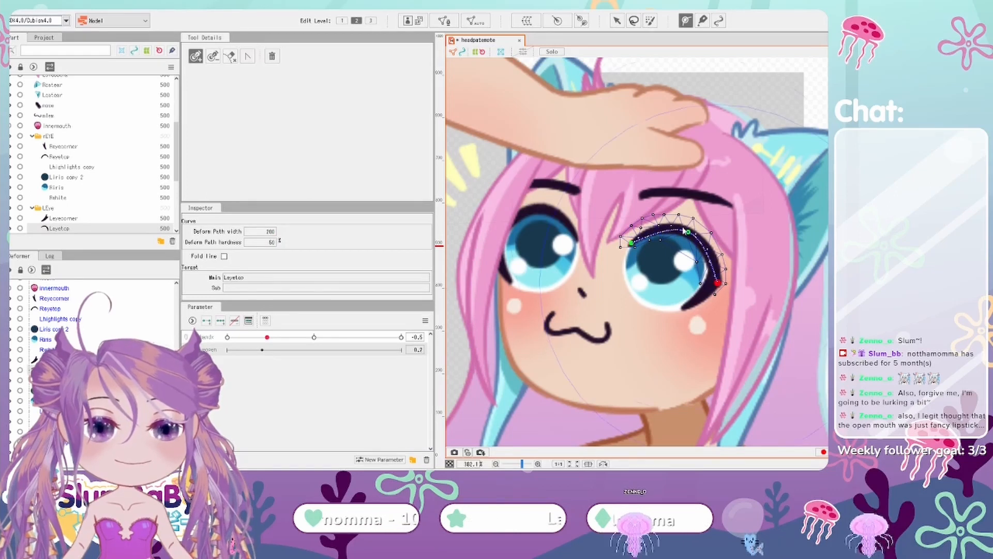
{"action": "key", "text": "ctrl+z"}
{"action": "double_click", "coordinate": [668, 232]}
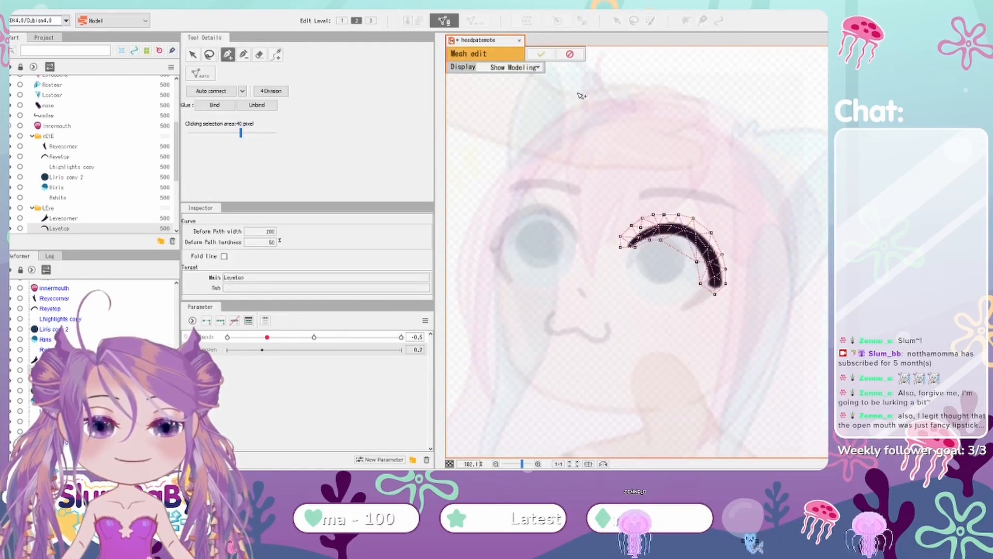
{"action": "left_click", "coordinate": [541, 53]}
{"action": "left_click", "coordinate": [665, 226]}
{"action": "left_click", "coordinate": [707, 246]}
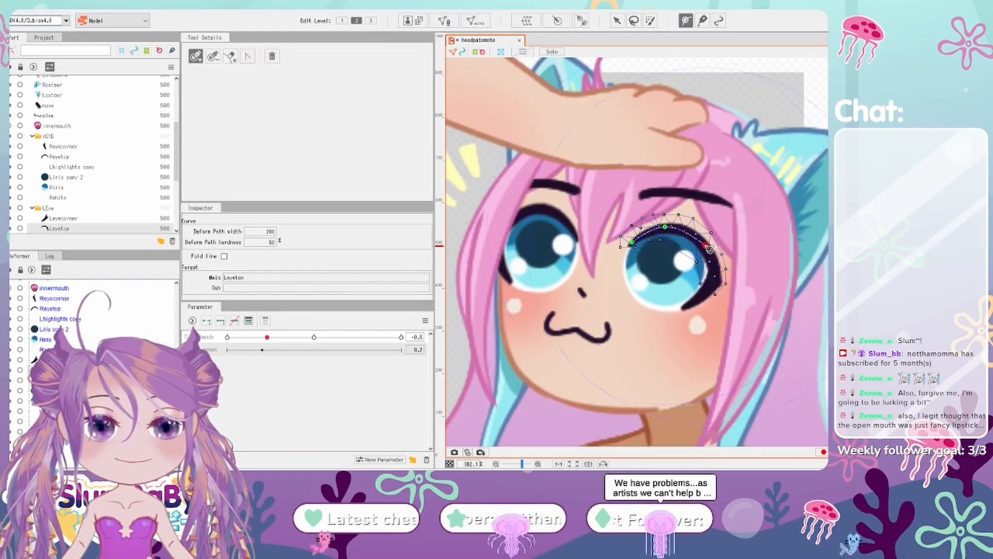
{"action": "left_click", "coordinate": [715, 282]}
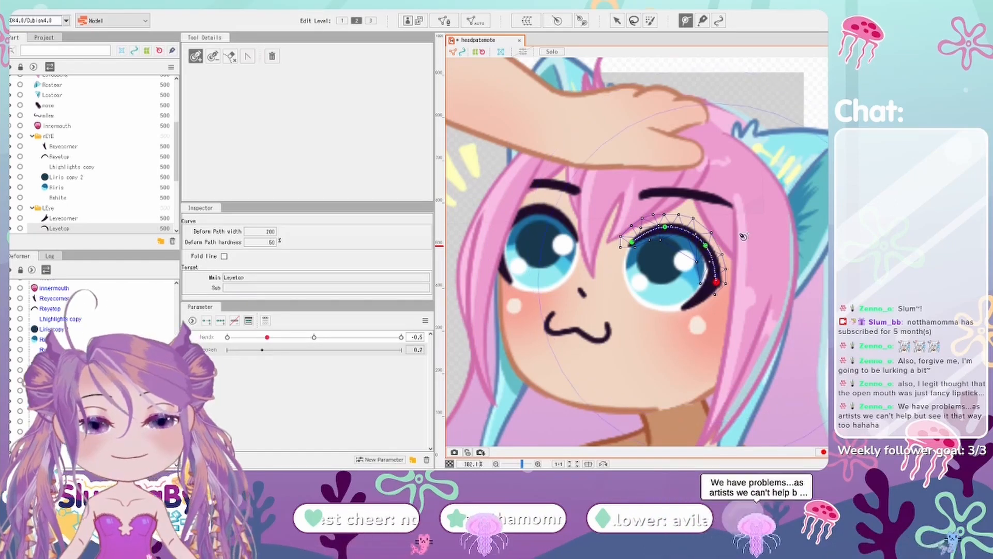
- Key the Leyetop upper eyelid at 0 and 1 on the second parameter
{"action": "left_click", "coordinate": [207, 321]}
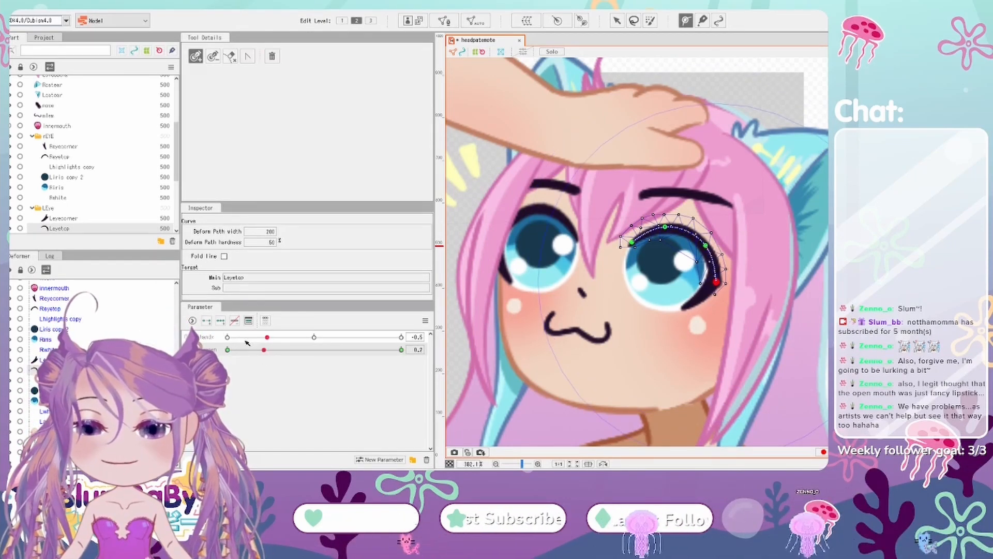
{"action": "left_click", "coordinate": [401, 349]}
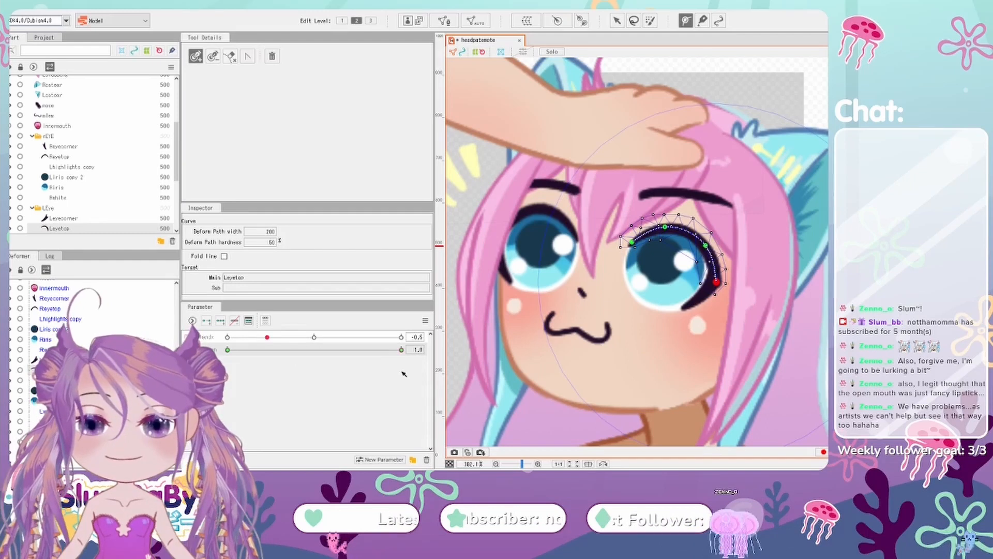
{"action": "left_click", "coordinate": [228, 350]}
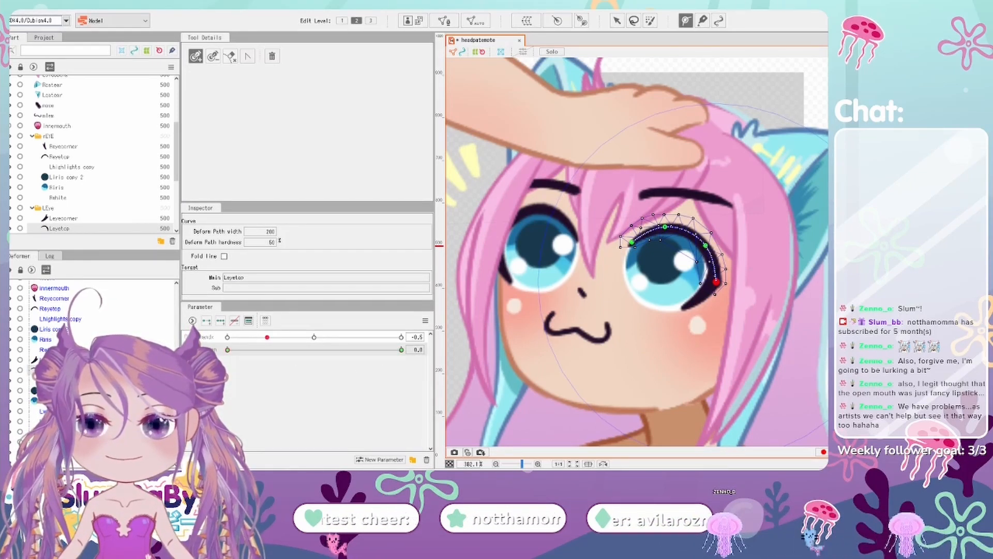
- Pull the Leyetop path points down at value 0 to flatten the lash into a lowered slanted line, and scrub the parameter to check the motion
{"action": "scroll", "coordinate": [613, 297], "scroll_direction": "up", "scroll_amount": 2}
{"action": "key", "text": "v"}
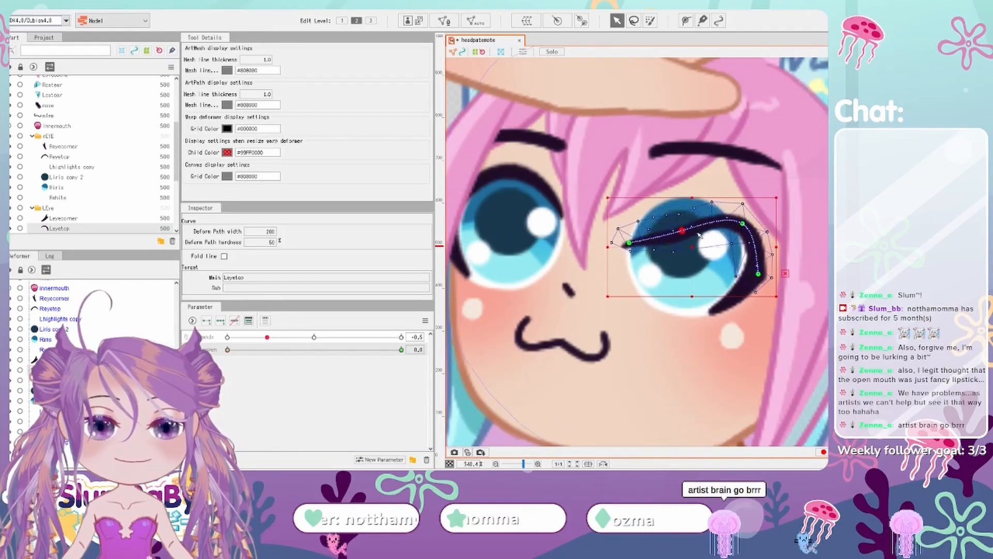
{"action": "left_click_drag", "start_coordinate": [746, 225], "coordinate": [736, 247]}
{"action": "left_click_drag", "start_coordinate": [682, 231], "coordinate": [668, 263]}
{"action": "left_click_drag", "start_coordinate": [729, 262], "coordinate": [723, 274]}
{"action": "left_click_drag", "start_coordinate": [651, 276], "coordinate": [669, 281]}
{"action": "left_click_drag", "start_coordinate": [269, 371], "coordinate": [401, 350]}
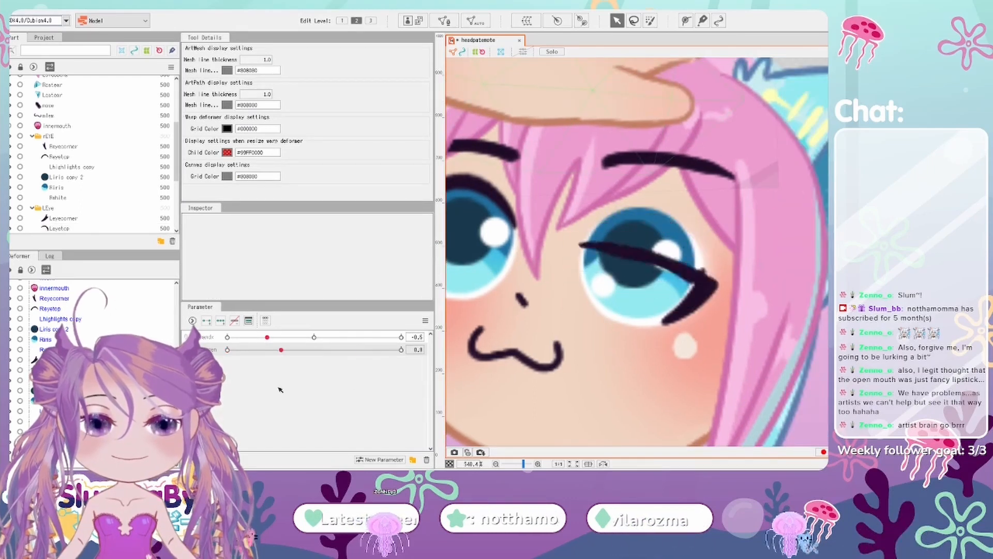
- Delete the deform path from the Leyetop upper eyelid
{"action": "left_click", "coordinate": [629, 296]}
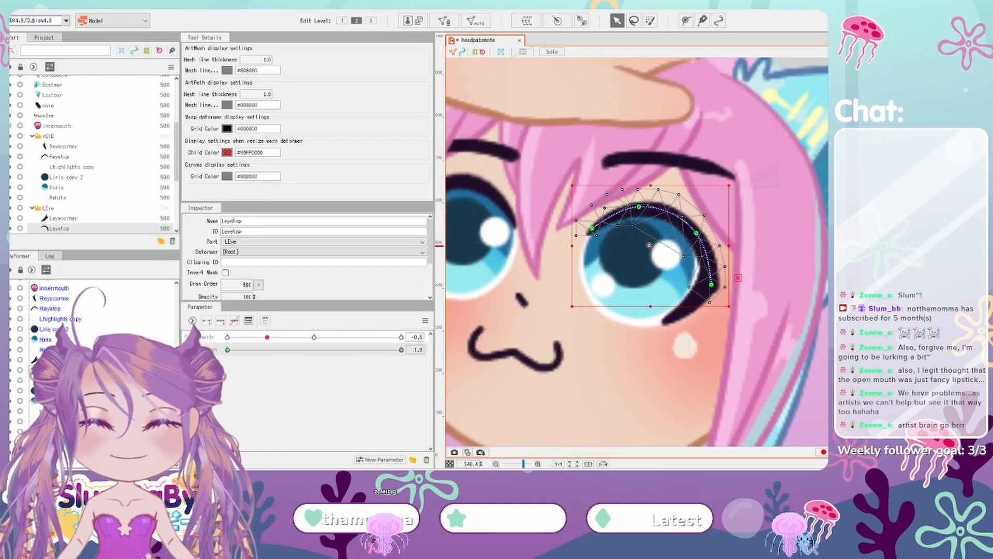
{"action": "left_click", "coordinate": [697, 234]}
{"action": "key", "text": "Delete"}
{"action": "left_click", "coordinate": [612, 230]}
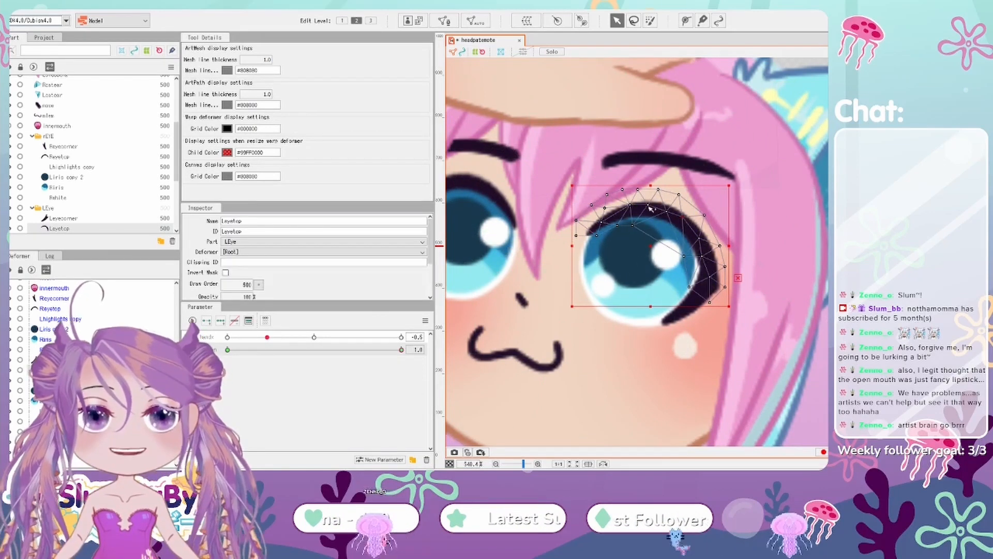
- Open the Leyetop mesh for editing and erase all its vertices along the lash
{"action": "double_click", "coordinate": [612, 230]}
{"action": "scroll", "coordinate": [612, 231], "scroll_direction": "up", "scroll_amount": 2}
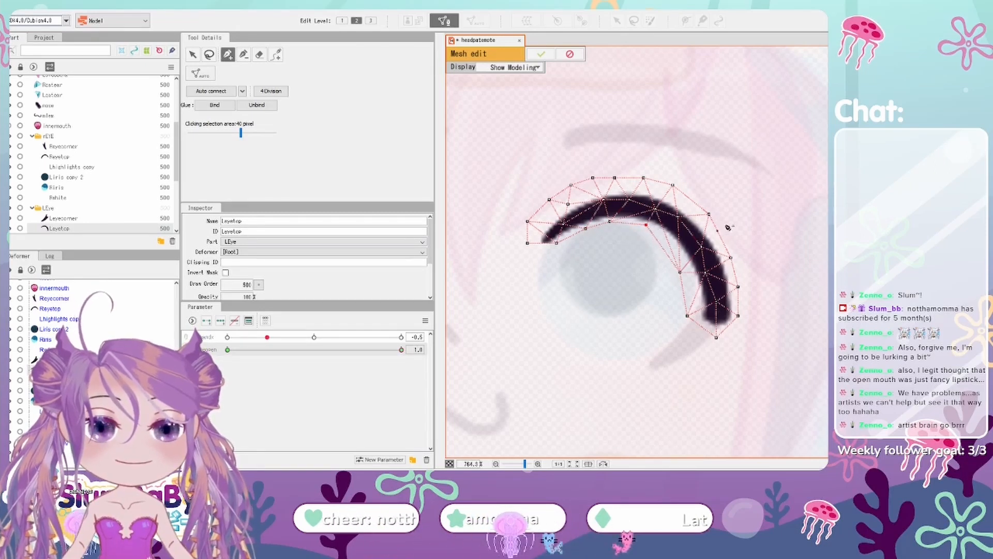
{"action": "left_click", "coordinate": [260, 54]}
{"action": "mouse_move", "coordinate": [538, 227]}
{"action": "left_mouse_down"}
{"action": "mouse_move", "coordinate": [656, 184]}
{"action": "mouse_move", "coordinate": [718, 318]}
{"action": "left_mouse_up"}
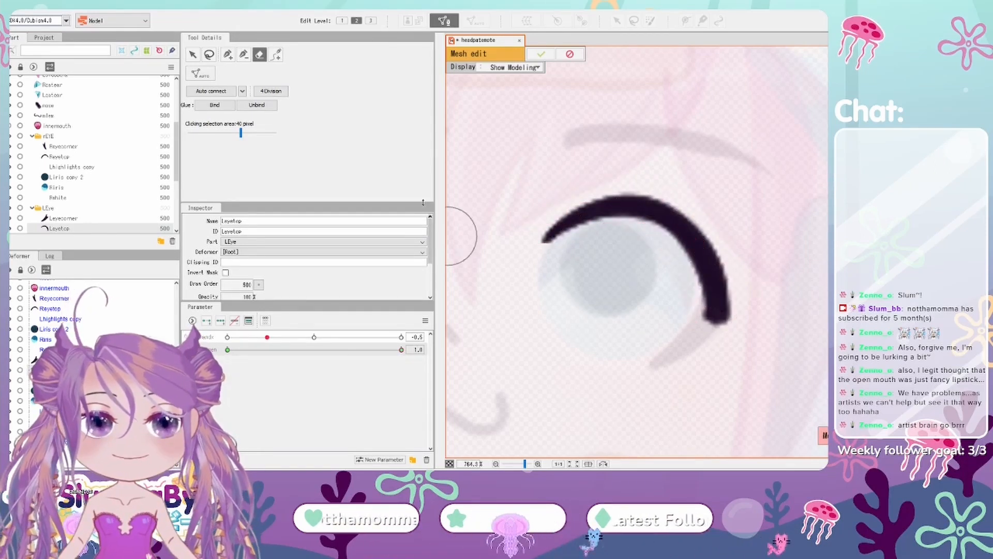
{"action": "left_click", "coordinate": [275, 54]}
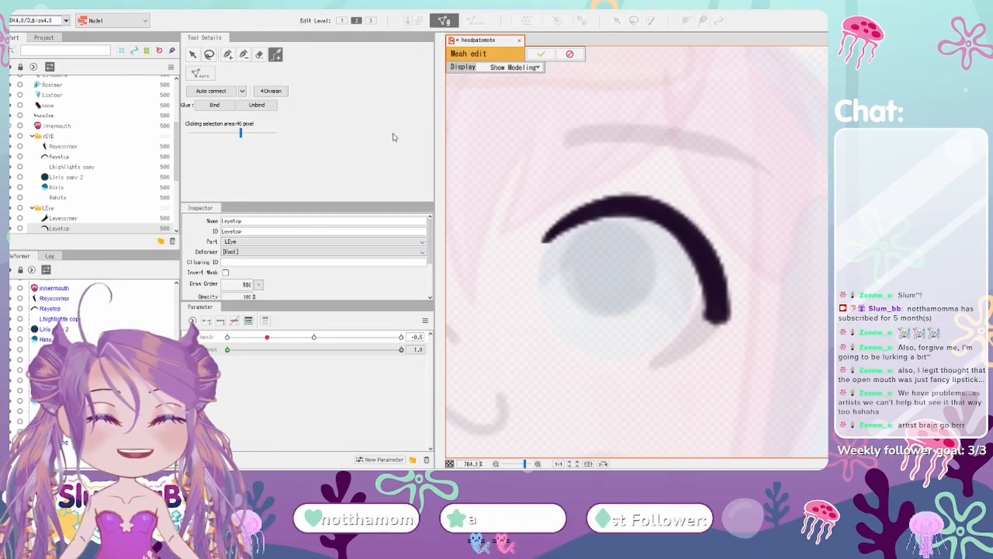
- Place a zigzag strip of mesh vertices alternating between the lash's upper and lower edges, from the inner tip to the outer end
{"action": "left_click", "coordinate": [228, 54]}
{"action": "left_click", "coordinate": [542, 241]}
{"action": "left_click", "coordinate": [556, 229]}
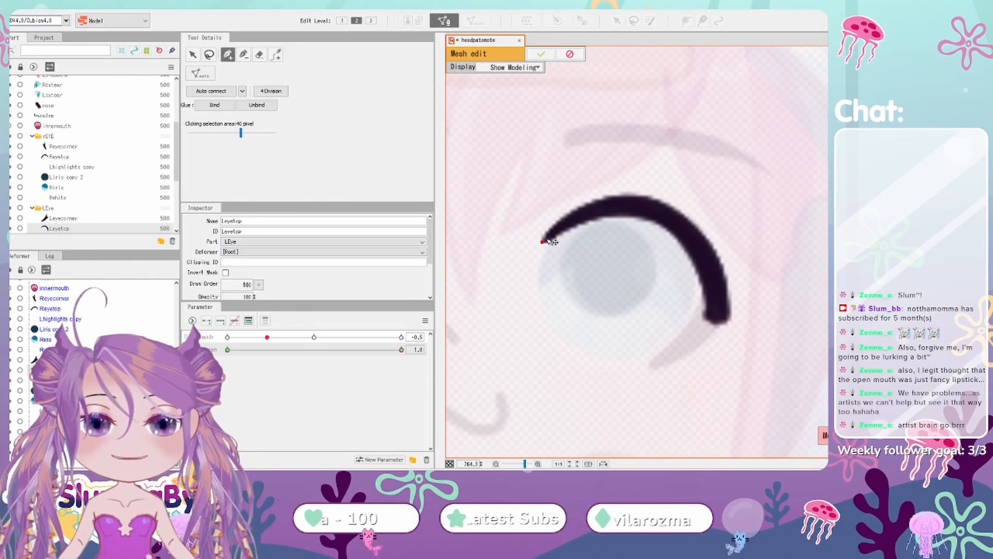
{"action": "scroll", "coordinate": [550, 241], "scroll_direction": "up", "scroll_amount": 3}
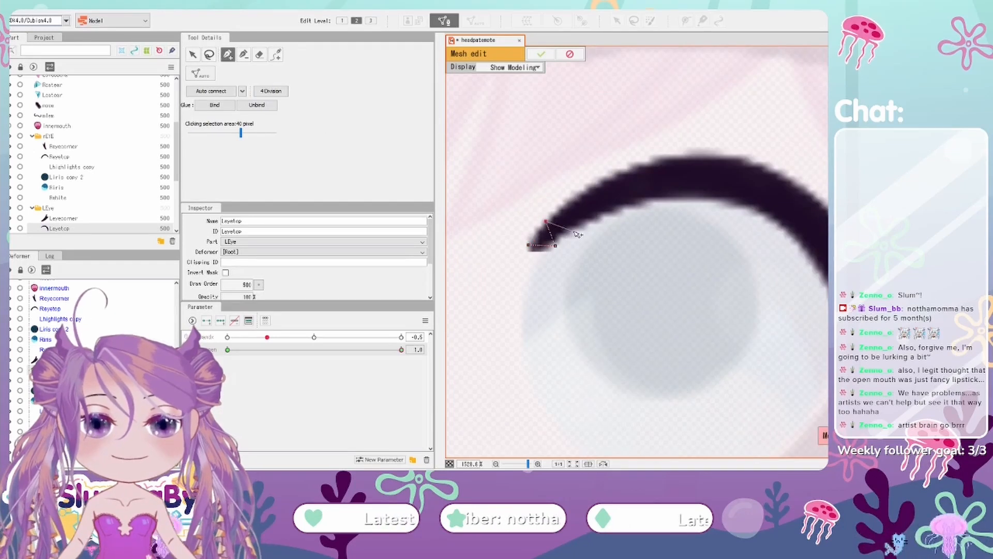
{"action": "left_click", "coordinate": [574, 231]}
{"action": "left_click", "coordinate": [569, 200]}
{"action": "left_click", "coordinate": [598, 220]}
{"action": "left_click", "coordinate": [601, 179]}
{"action": "left_click", "coordinate": [630, 206]}
{"action": "left_click", "coordinate": [635, 165]}
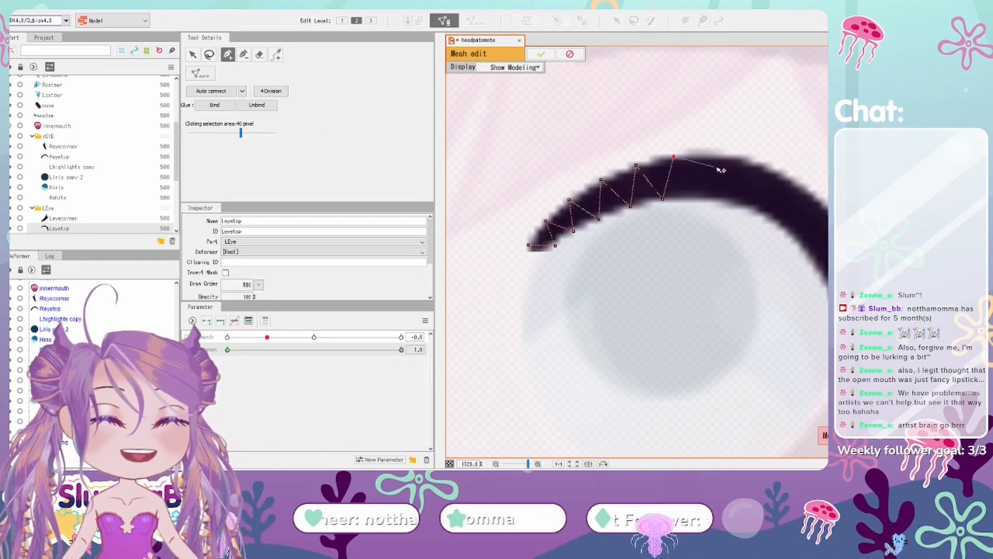
{"action": "left_click_drag", "start_coordinate": [717, 168], "coordinate": [640, 183]}
{"action": "left_click", "coordinate": [615, 212]}
{"action": "left_click", "coordinate": [633, 171]}
{"action": "left_click", "coordinate": [648, 217]}
{"action": "left_click", "coordinate": [682, 179]}
{"action": "left_click", "coordinate": [689, 232]}
{"action": "left_click", "coordinate": [729, 208]}
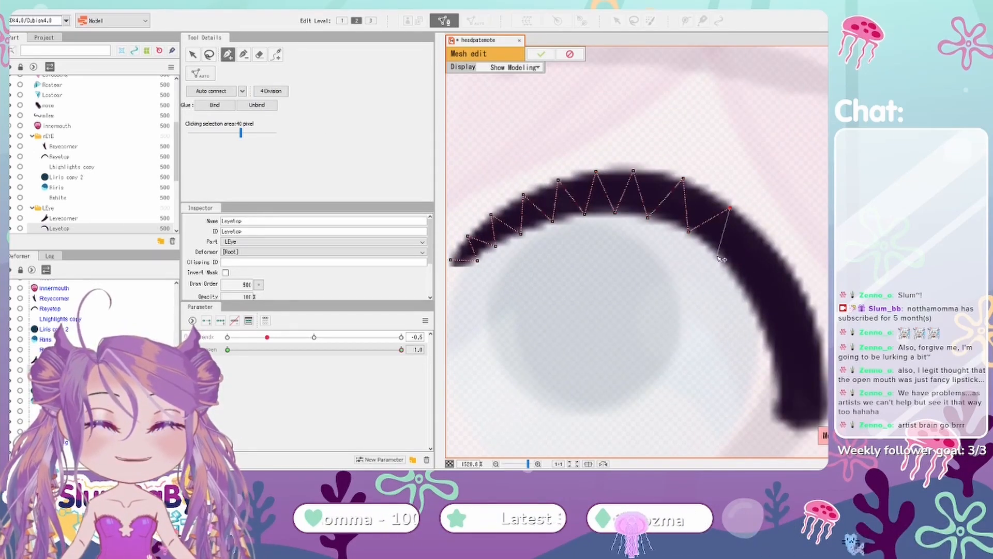
{"action": "left_click", "coordinate": [718, 255]}
{"action": "left_click", "coordinate": [766, 239]}
{"action": "left_click", "coordinate": [738, 283]}
{"action": "left_click", "coordinate": [789, 267]}
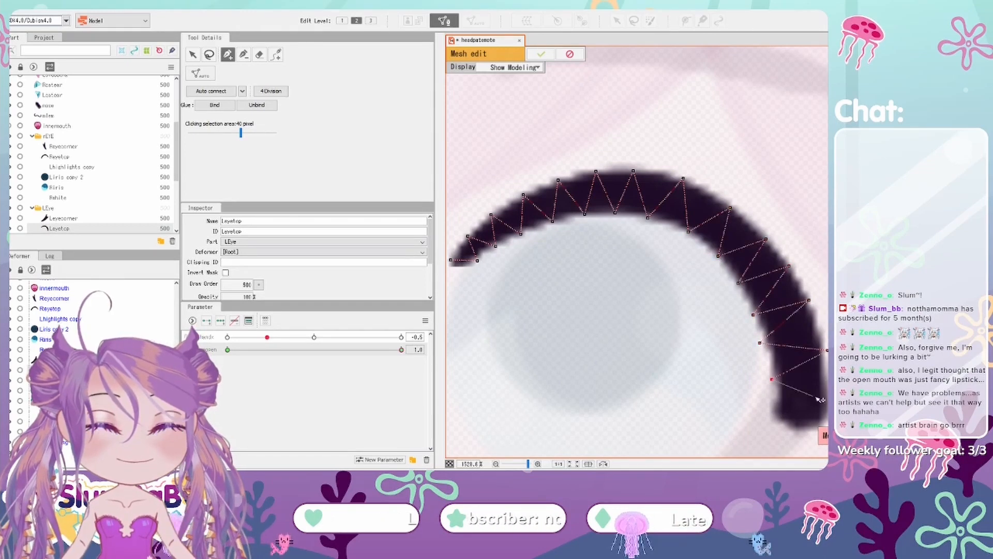
{"action": "left_click", "coordinate": [768, 426]}
{"action": "left_click_drag", "start_coordinate": [769, 426], "coordinate": [740, 391]}
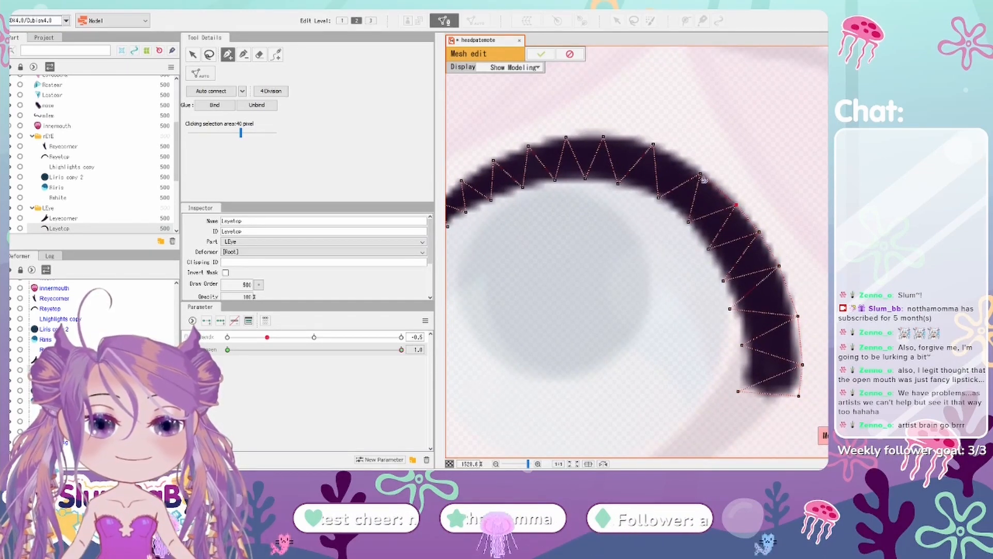
- Add an outer row of vertices just outside the lash, around its outer end, along its upper edge and around its inner tip
{"action": "left_click_drag", "start_coordinate": [477, 179], "coordinate": [580, 188]}
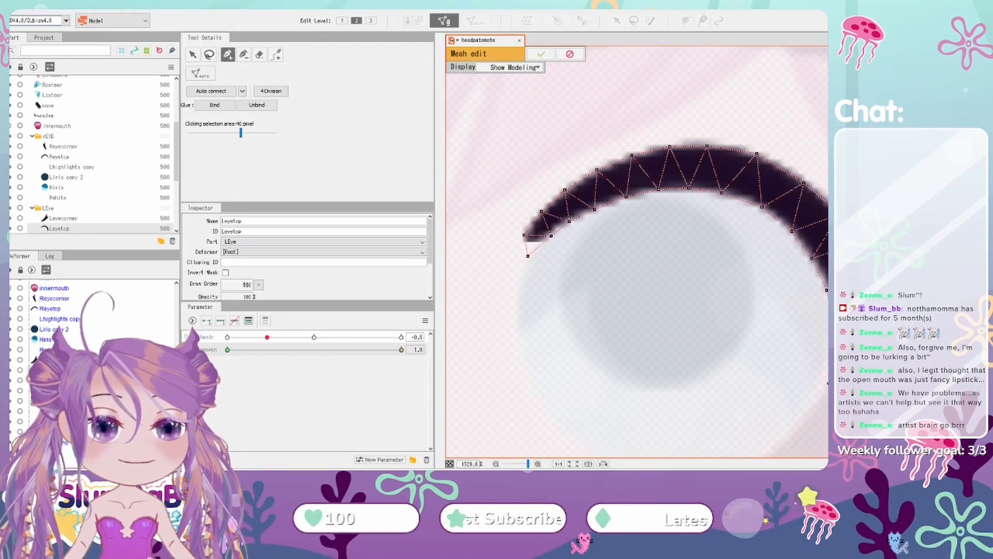
{"action": "left_click_drag", "start_coordinate": [827, 291], "coordinate": [666, 205]}
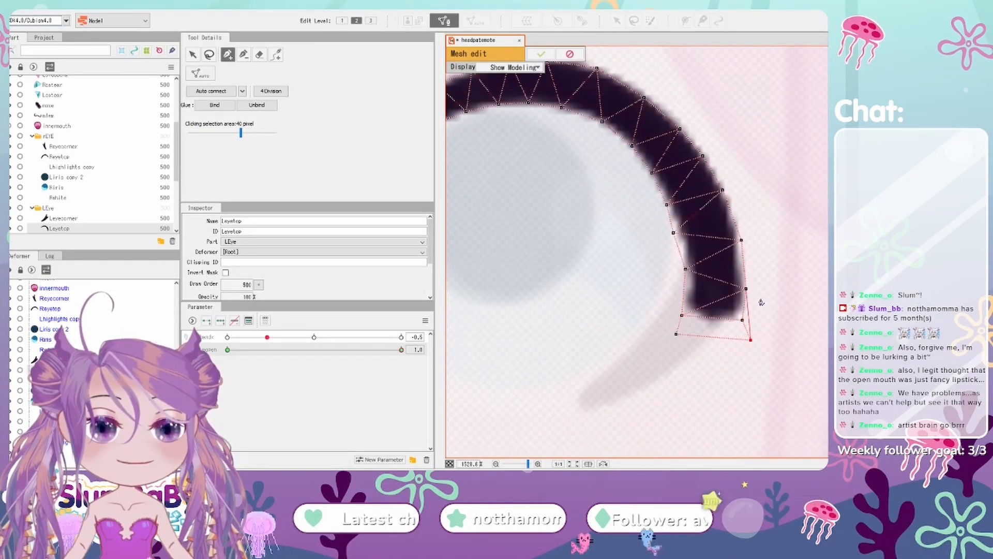
{"action": "scroll", "coordinate": [764, 298], "scroll_direction": "up", "scroll_amount": 3}
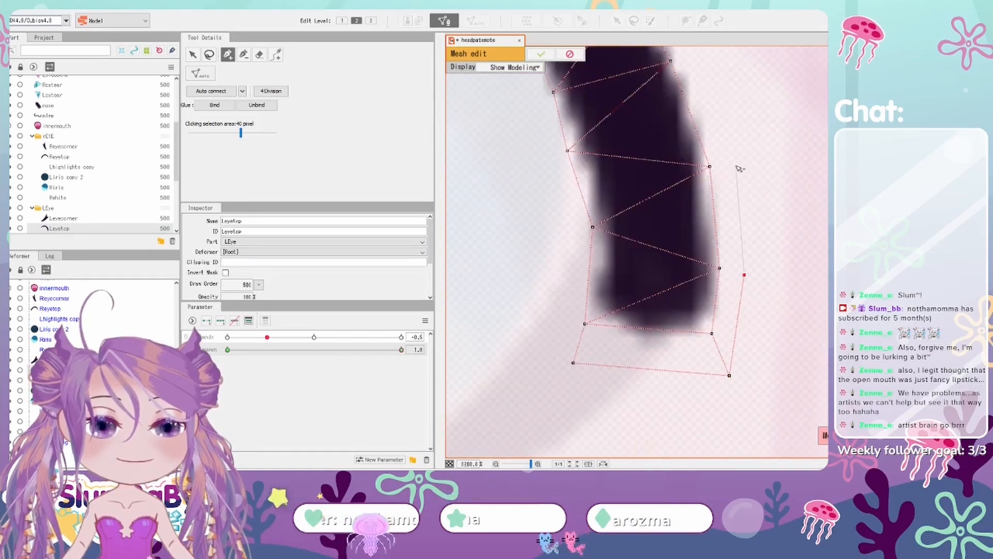
{"action": "left_click_drag", "start_coordinate": [739, 168], "coordinate": [748, 261]}
{"action": "left_click_drag", "start_coordinate": [648, 128], "coordinate": [756, 237]}
{"action": "left_click", "coordinate": [659, 162]}
{"action": "left_click_drag", "start_coordinate": [659, 162], "coordinate": [820, 285]}
{"action": "left_click", "coordinate": [730, 228]}
{"action": "left_click", "coordinate": [616, 212]}
{"action": "left_click", "coordinate": [532, 212]}
{"action": "left_click_drag", "start_coordinate": [532, 213], "coordinate": [648, 181]}
{"action": "left_click_drag", "start_coordinate": [611, 224], "coordinate": [650, 193]}
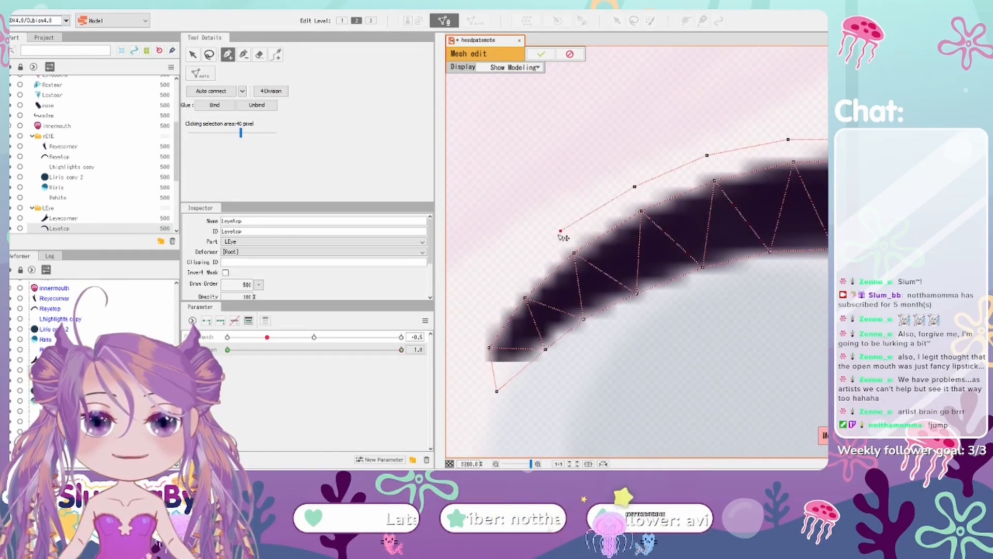
{"action": "key", "text": "ctrl+z"}
{"action": "left_click", "coordinate": [469, 333]}
{"action": "left_click_drag", "start_coordinate": [514, 338], "coordinate": [525, 264]}
{"action": "left_click", "coordinate": [484, 325]}
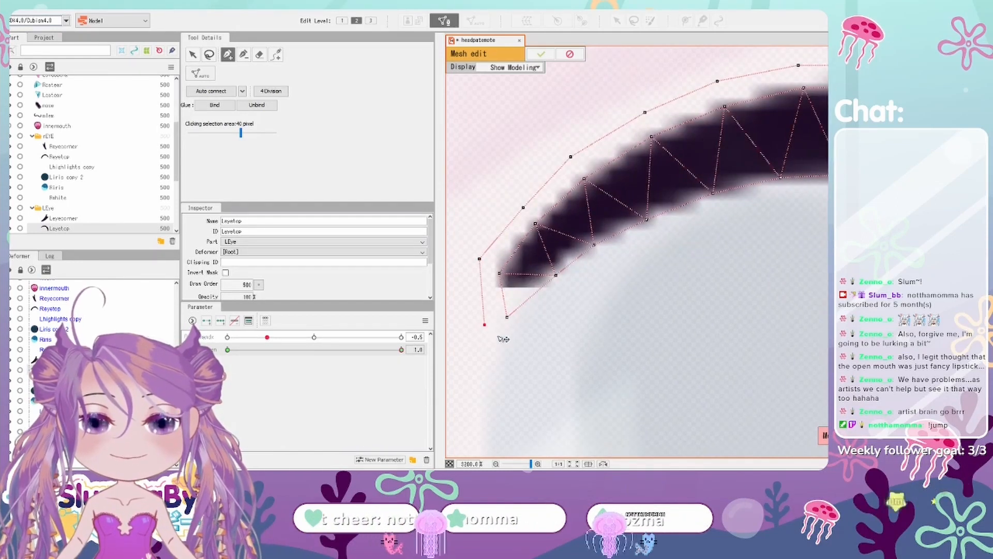
- Add an inner row of mesh vertices just below the lash's lower edge, running between its inner tip and outer end
{"action": "left_click_drag", "start_coordinate": [661, 241], "coordinate": [567, 232]}
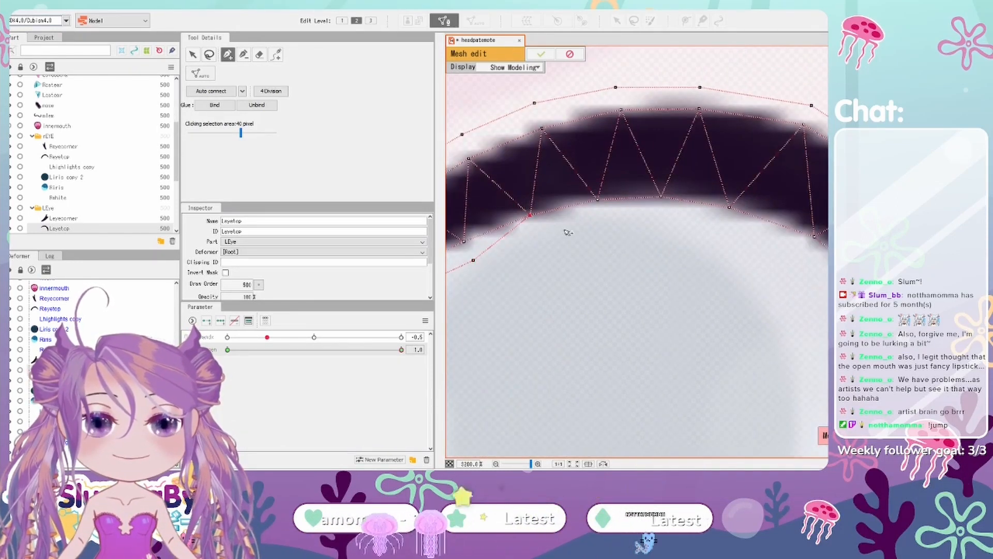
{"action": "left_click_drag", "start_coordinate": [814, 265], "coordinate": [665, 250]}
{"action": "mouse_move", "coordinate": [689, 314]}
{"action": "left_mouse_down"}
{"action": "mouse_move", "coordinate": [673, 213]}
{"action": "mouse_move", "coordinate": [680, 304]}
{"action": "left_mouse_up"}
{"action": "scroll", "coordinate": [672, 214], "scroll_direction": "down", "scroll_amount": 1}
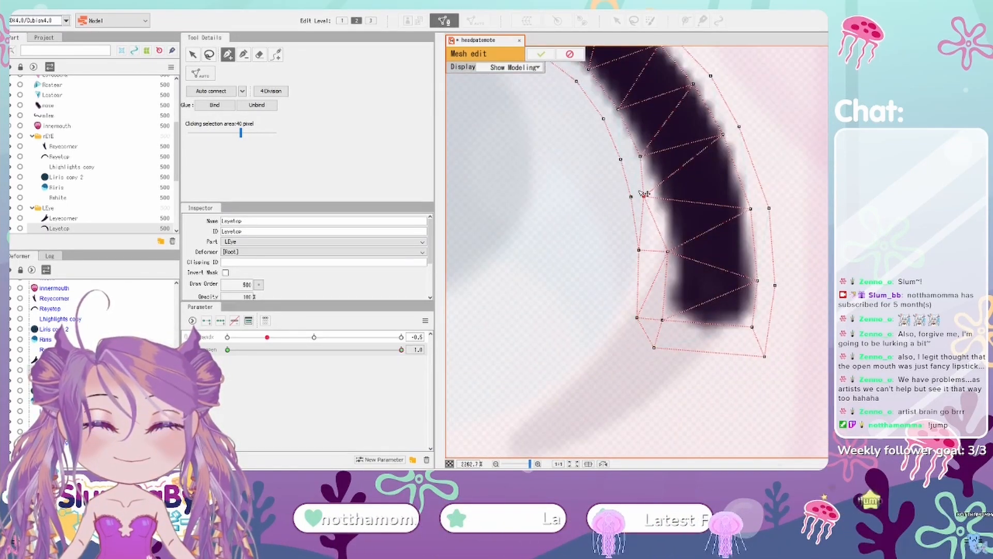
{"action": "left_click_drag", "start_coordinate": [665, 259], "coordinate": [696, 284]}
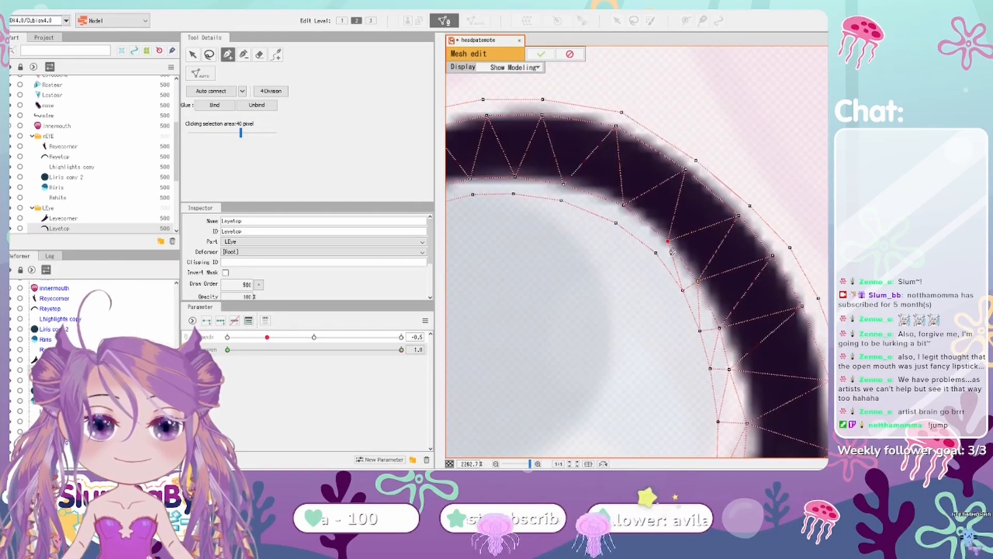
{"action": "left_click_drag", "start_coordinate": [523, 244], "coordinate": [700, 222]}
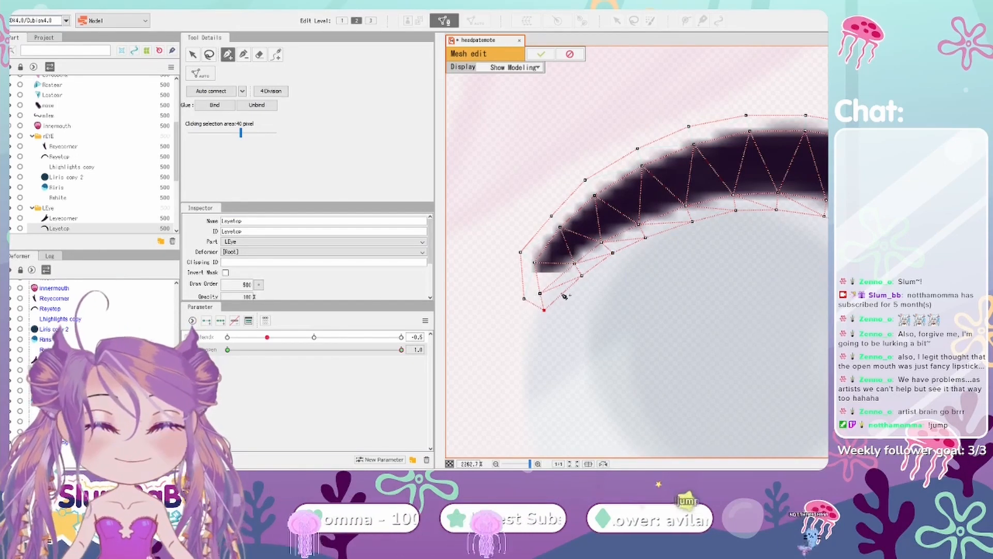
- Connect the outer row of vertices to the lash's upper-edge vertices from inner tip to outer end, and finish the mesh edit
{"action": "left_click", "coordinate": [636, 149]}
{"action": "left_click_drag", "start_coordinate": [642, 158], "coordinate": [505, 227]}
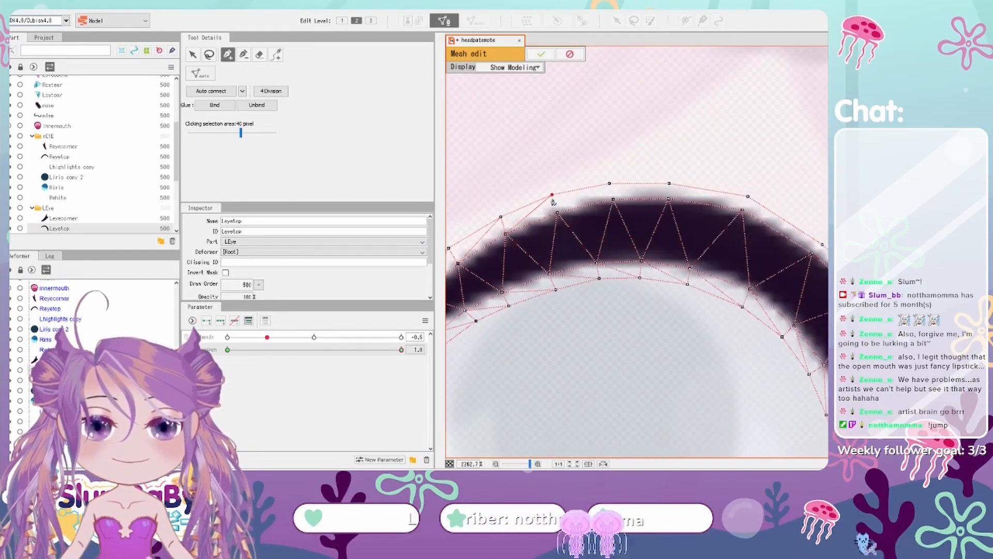
{"action": "left_click", "coordinate": [613, 201]}
{"action": "left_click", "coordinate": [669, 184]}
{"action": "left_click", "coordinate": [742, 210]}
{"action": "left_click_drag", "start_coordinate": [822, 274], "coordinate": [703, 277]}
{"action": "left_click", "coordinate": [704, 248]}
{"action": "left_click", "coordinate": [694, 257]}
{"action": "left_click", "coordinate": [759, 293]}
{"action": "left_click", "coordinate": [748, 303]}
{"action": "left_click_drag", "start_coordinate": [798, 335], "coordinate": [666, 259]}
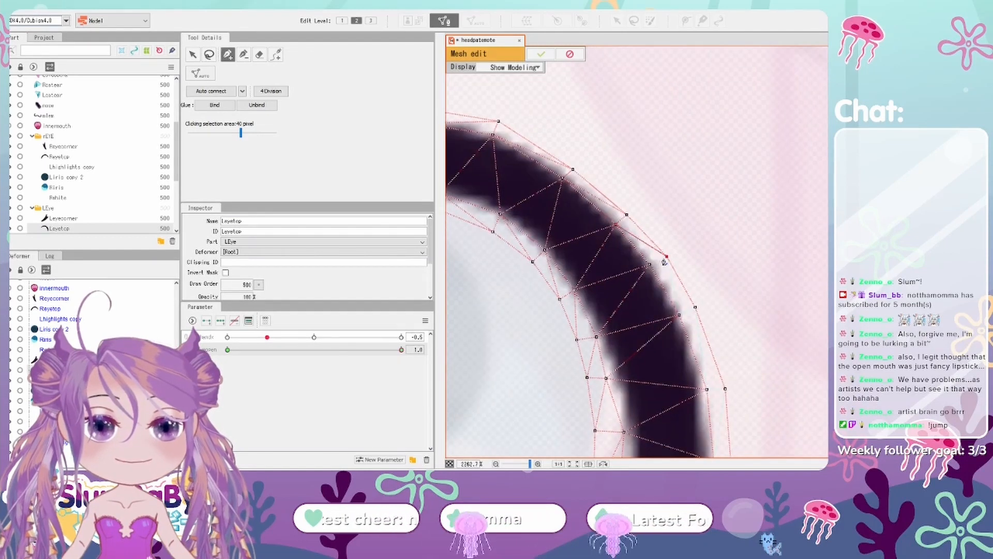
{"action": "left_click", "coordinate": [666, 258]}
{"action": "left_click", "coordinate": [650, 266]}
{"action": "left_click_drag", "start_coordinate": [700, 374], "coordinate": [653, 256]}
{"action": "left_click", "coordinate": [673, 261]}
{"action": "left_click", "coordinate": [654, 262]}
{"action": "scroll", "coordinate": [719, 409], "scroll_direction": "down", "scroll_amount": 10}
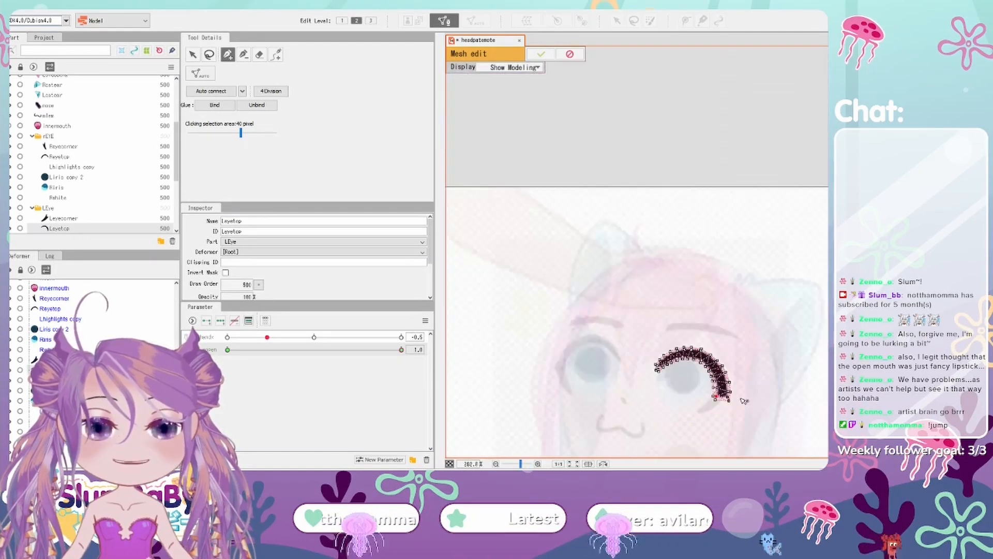
{"action": "left_click", "coordinate": [551, 54]}
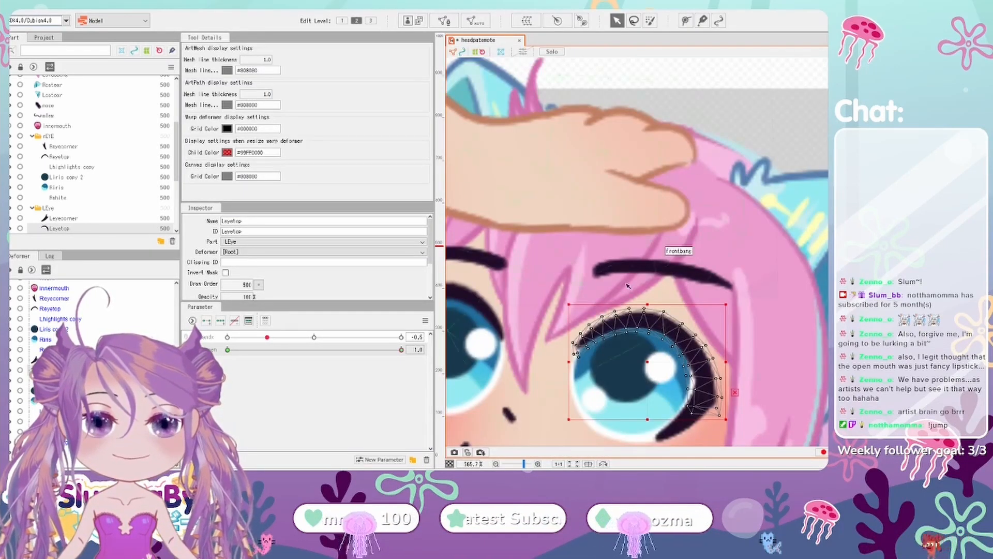
- Draw a four-point deform path along the Leyetop lash, from its inner tip to its outer end
{"action": "scroll", "coordinate": [721, 311], "scroll_direction": "down", "scroll_amount": 3}
{"action": "scroll", "coordinate": [559, 266], "scroll_direction": "up", "scroll_amount": 5}
{"action": "scroll", "coordinate": [560, 267], "scroll_direction": "left", "scroll_amount": 2}
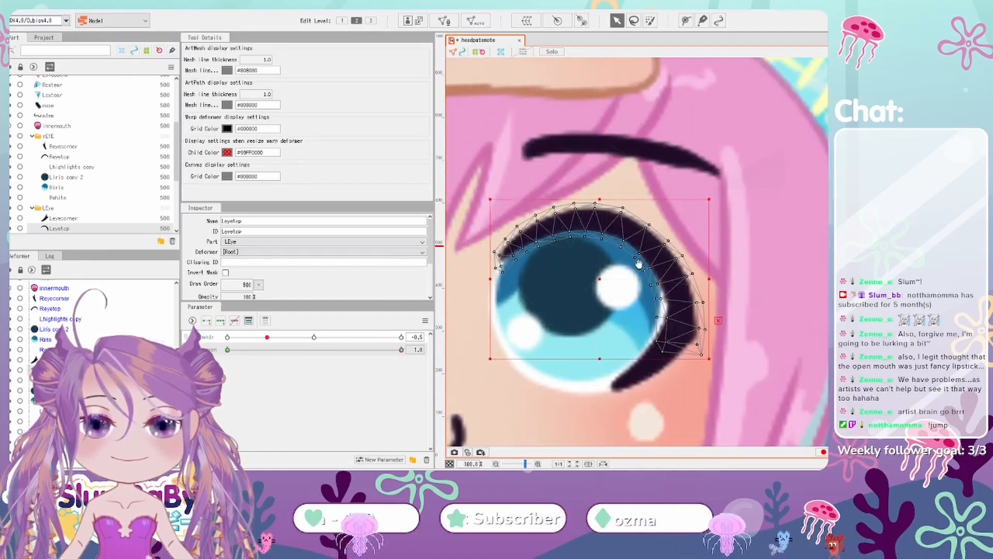
{"action": "left_click", "coordinate": [686, 20]}
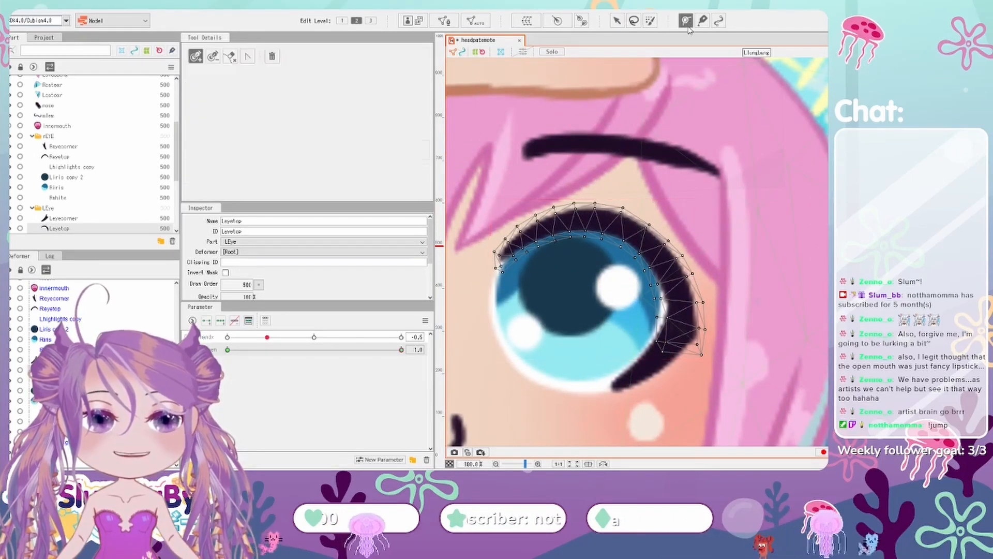
{"action": "left_click", "coordinate": [499, 257]}
{"action": "left_click", "coordinate": [559, 221]}
{"action": "left_click", "coordinate": [655, 245]}
{"action": "left_click", "coordinate": [679, 330]}
{"action": "left_click", "coordinate": [617, 21]}
- Try to pull the two middle path points down over the iris to close the lash, and undo the bend
{"action": "left_click_drag", "start_coordinate": [559, 222], "coordinate": [559, 259]}
{"action": "key", "text": "ctrl+z"}
{"action": "left_click_drag", "start_coordinate": [654, 244], "coordinate": [632, 296]}
{"action": "left_click_drag", "start_coordinate": [559, 222], "coordinate": [541, 304]}
{"action": "left_click_drag", "start_coordinate": [633, 296], "coordinate": [609, 327]}
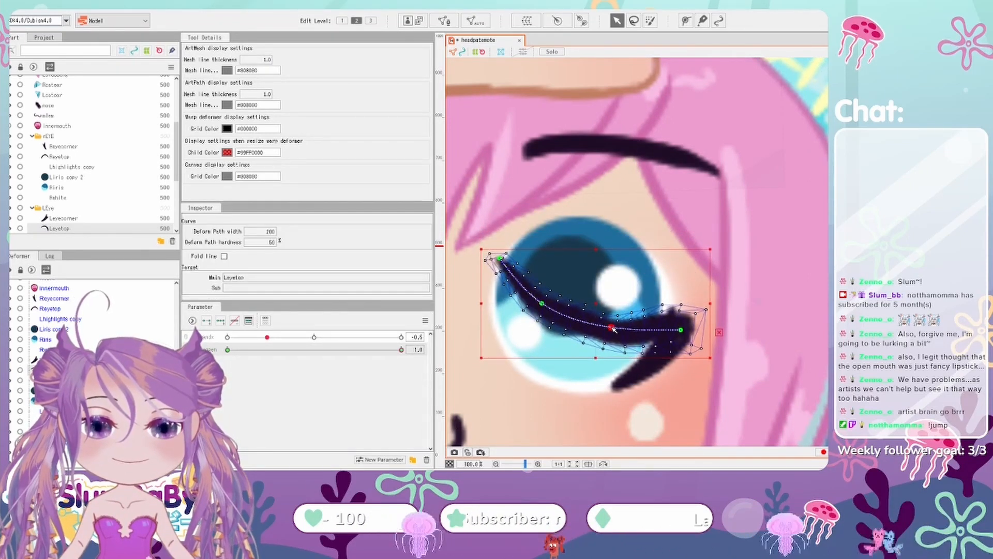
{"action": "scroll", "coordinate": [625, 326], "scroll_direction": "down", "scroll_amount": 2}
{"action": "key", "text": "ctrl+z"}
{"action": "key", "text": "ctrl+z"}
{"action": "key", "text": "ctrl+z"}
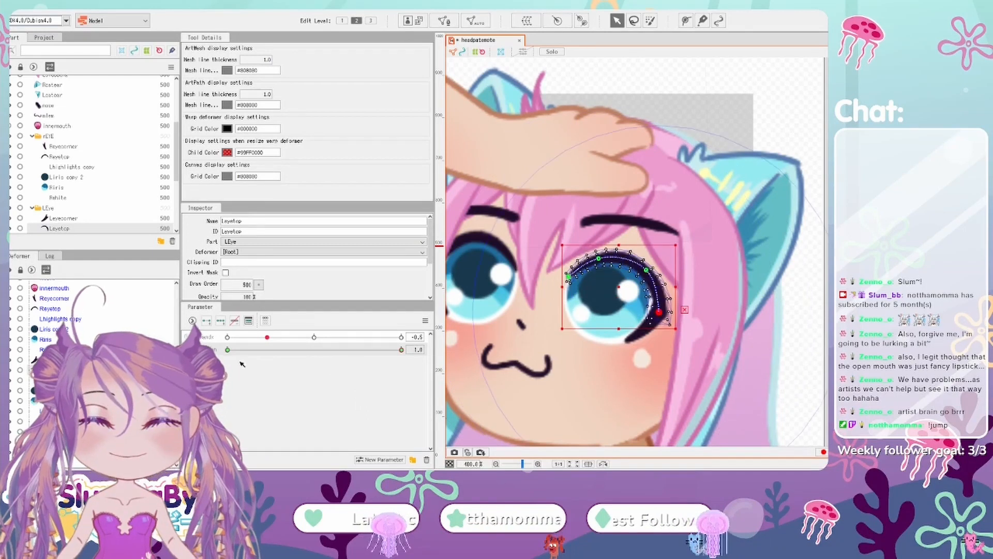
- Set the eye parameter to 0.0 and try to reposition the lash's two middle path points, undoing those moves
{"action": "left_click_drag", "start_coordinate": [402, 349], "coordinate": [227, 350]}
{"action": "scroll", "coordinate": [626, 311], "scroll_direction": "up", "scroll_amount": 3}
{"action": "left_click_drag", "start_coordinate": [563, 264], "coordinate": [572, 191]}
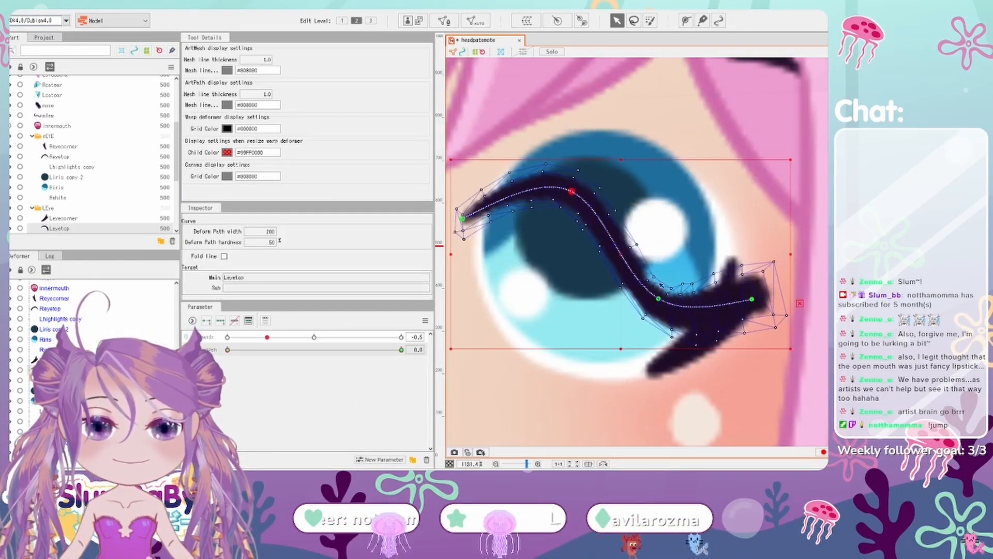
{"action": "left_click_drag", "start_coordinate": [659, 297], "coordinate": [664, 196]}
{"action": "key", "text": "ctrl+z"}
{"action": "key", "text": "ctrl+z"}
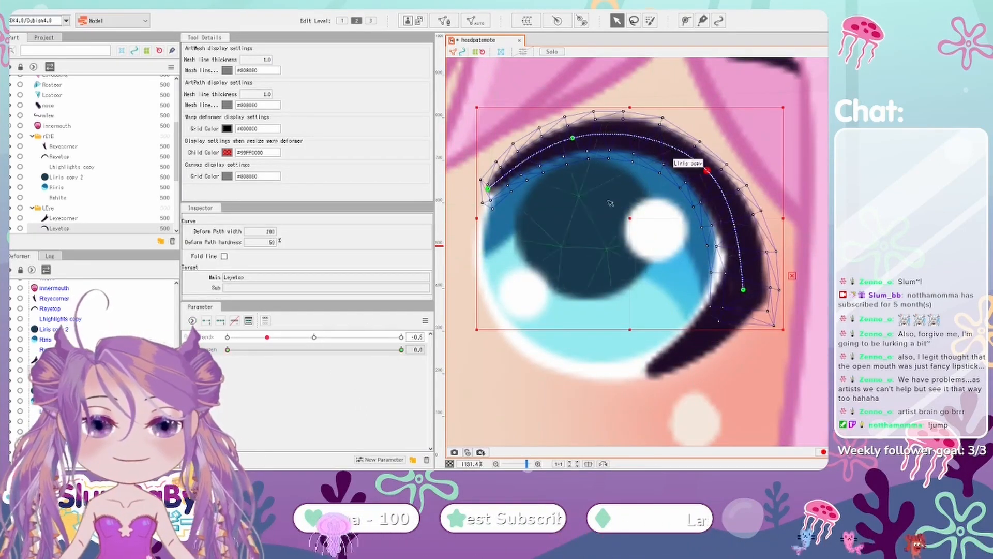
- Lower all four path points to shape the Leyetop lash into a nearly flat, slightly sagging closed lid across the iris
{"action": "left_click_drag", "start_coordinate": [708, 170], "coordinate": [667, 254]}
{"action": "left_click_drag", "start_coordinate": [572, 139], "coordinate": [572, 241]}
{"action": "left_click_drag", "start_coordinate": [666, 251], "coordinate": [668, 267]}
{"action": "left_click_drag", "start_coordinate": [573, 242], "coordinate": [552, 231]}
{"action": "left_click_drag", "start_coordinate": [488, 189], "coordinate": [476, 242]}
{"action": "left_click_drag", "start_coordinate": [553, 231], "coordinate": [547, 269]}
{"action": "left_click_drag", "start_coordinate": [745, 290], "coordinate": [745, 279]}
{"action": "left_click_drag", "start_coordinate": [668, 266], "coordinate": [660, 280]}
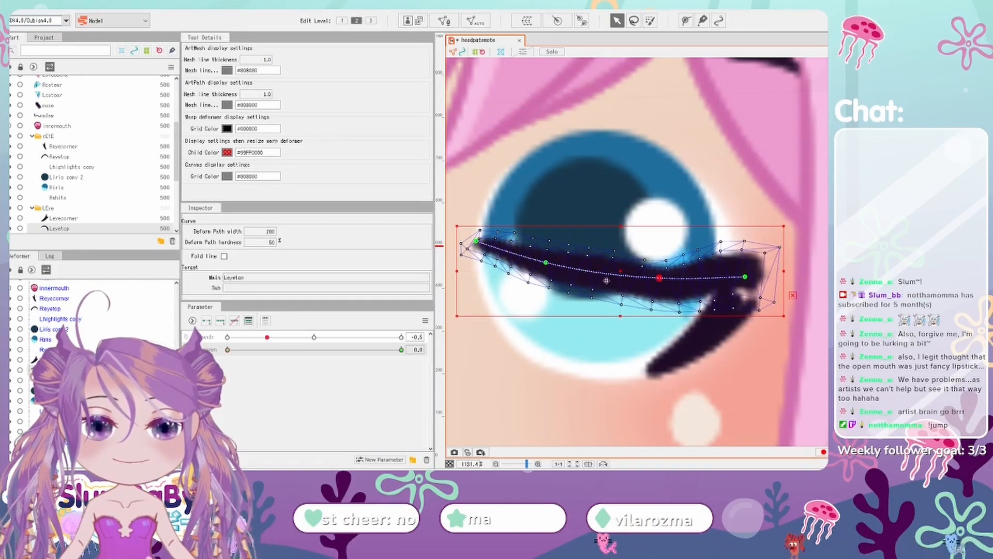
- Undo the closed-lid bend and delete the four-point deform path from the Leyetop lash
{"action": "left_click", "coordinate": [659, 282]}
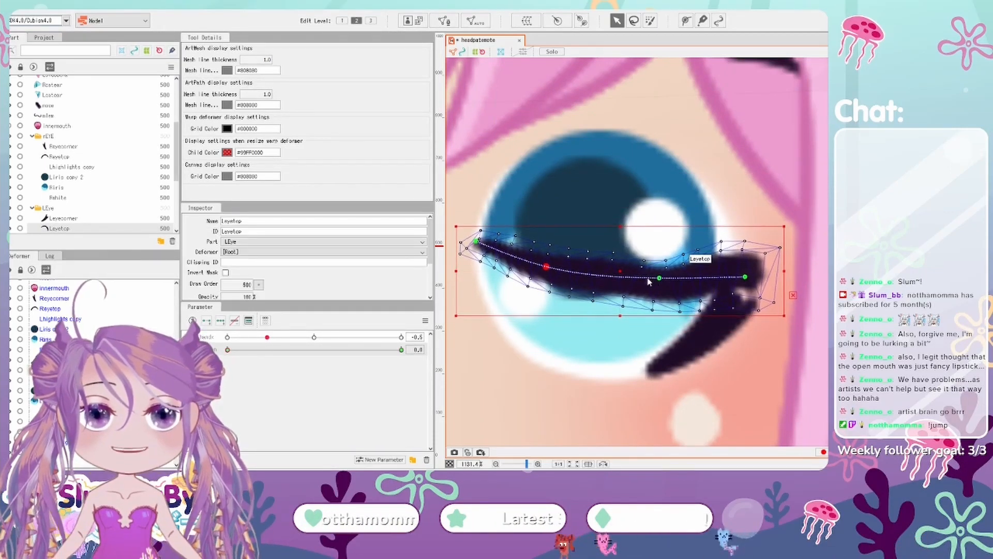
{"action": "scroll", "coordinate": [640, 219], "scroll_direction": "down", "scroll_amount": 5}
{"action": "scroll", "coordinate": [670, 269], "scroll_direction": "up", "scroll_amount": 2}
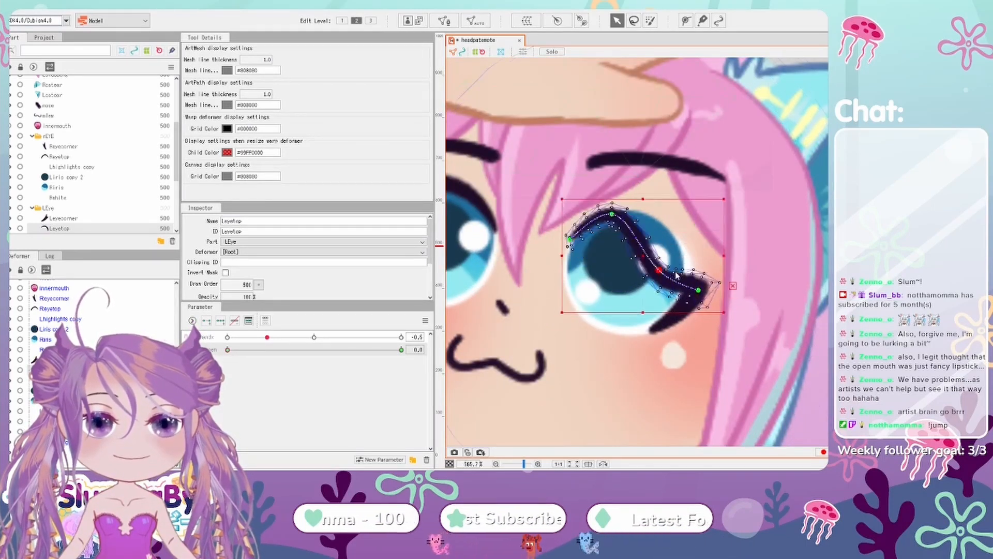
{"action": "scroll", "coordinate": [682, 258], "scroll_direction": "up", "scroll_amount": 1}
{"action": "left_click", "coordinate": [681, 222]}
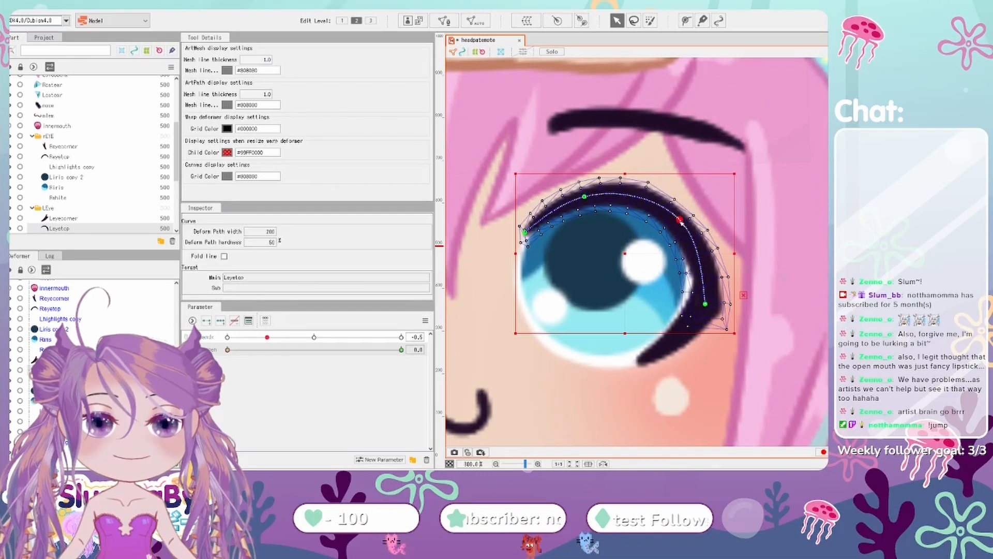
{"action": "left_click", "coordinate": [684, 205]}
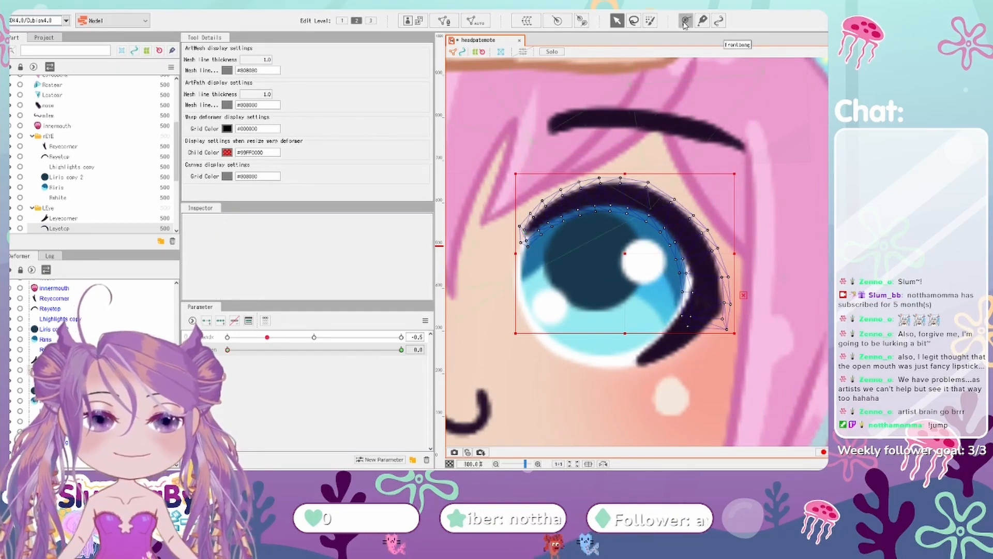
- Draw a five-point deform path along the Leyetop lash, extending slightly beyond both its inner tip and outer end
{"action": "left_click", "coordinate": [685, 22]}
{"action": "left_click", "coordinate": [507, 250]}
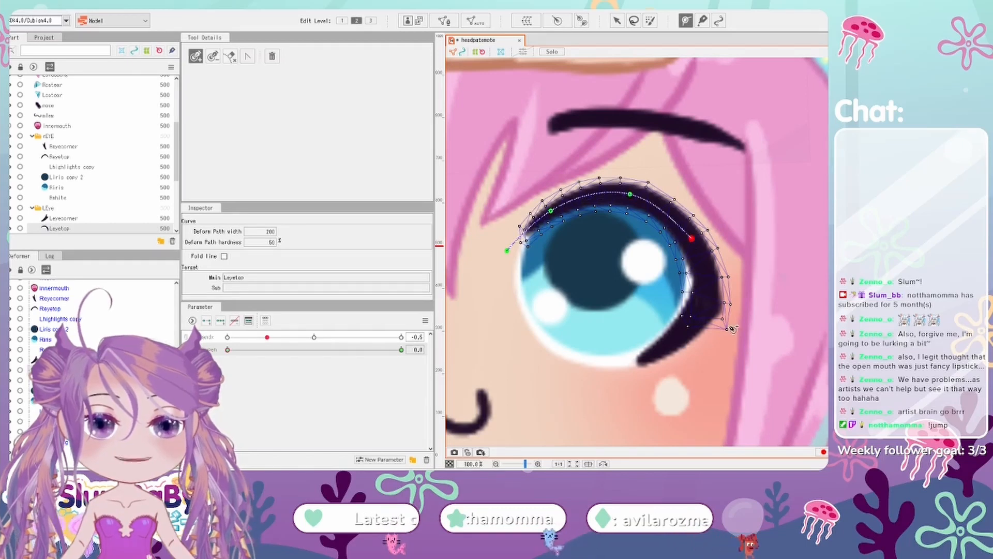
{"action": "left_click", "coordinate": [708, 337]}
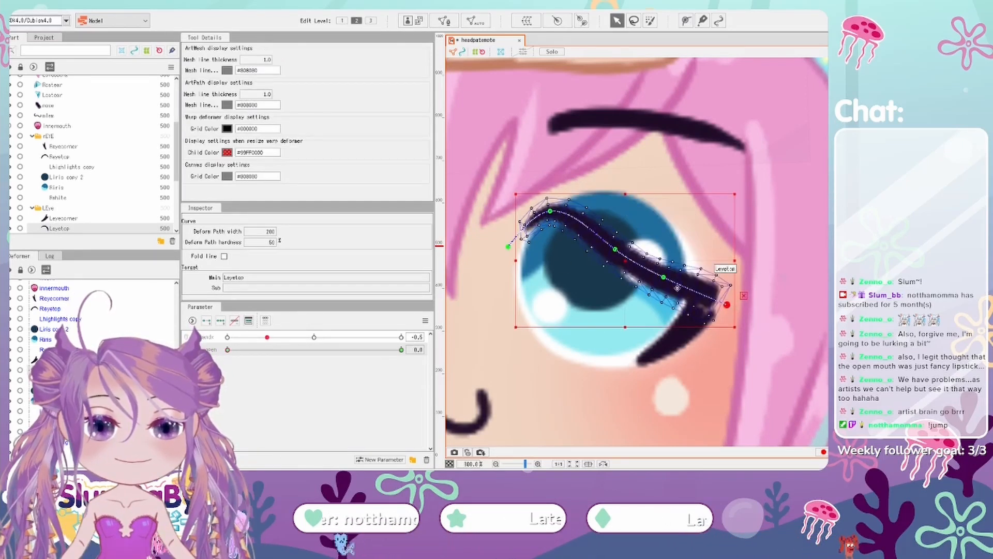
- Reposition the five-point path at eye parameter 0.0 to shape the lash into a gently sagging closed lid
{"action": "left_click_drag", "start_coordinate": [681, 282], "coordinate": [667, 286]}
{"action": "left_click_drag", "start_coordinate": [615, 250], "coordinate": [616, 261]}
{"action": "left_click_drag", "start_coordinate": [550, 211], "coordinate": [548, 251]}
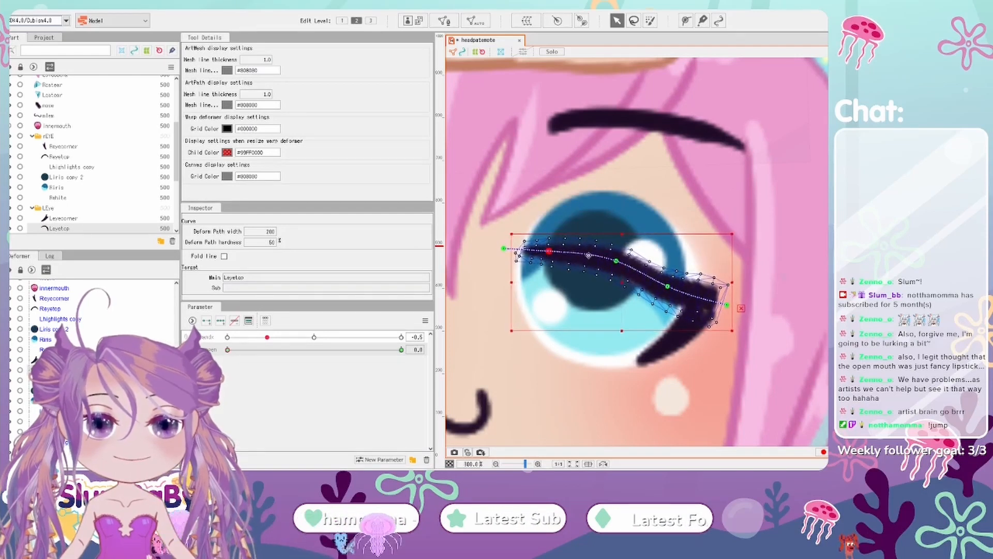
{"action": "left_click_drag", "start_coordinate": [616, 263], "coordinate": [617, 274]}
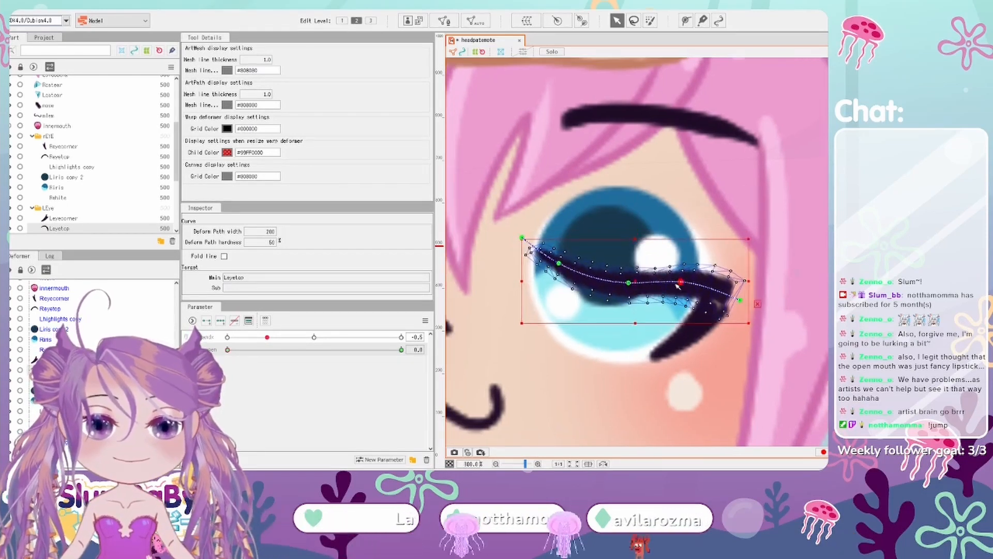
{"action": "left_click_drag", "start_coordinate": [681, 281], "coordinate": [745, 279]}
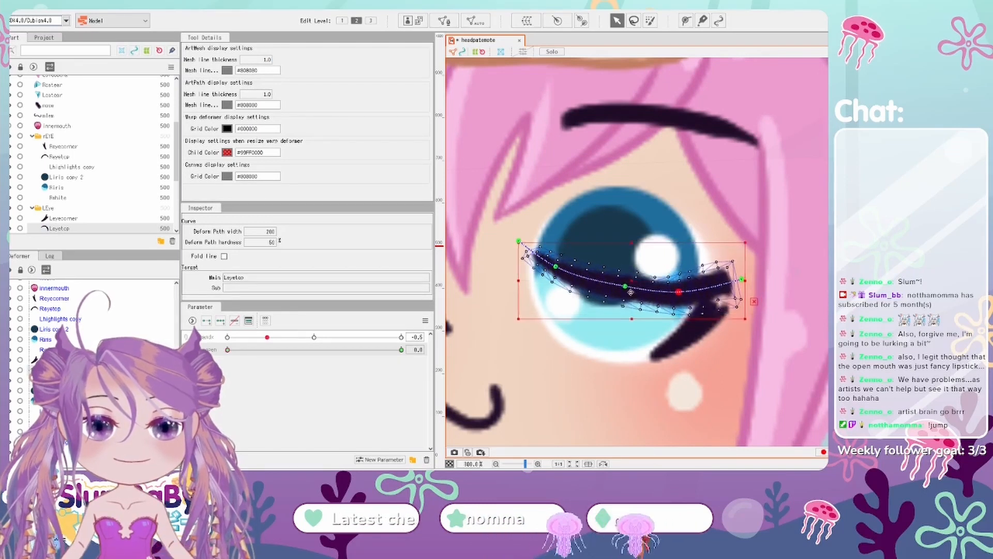
{"action": "left_click", "coordinate": [630, 283]}
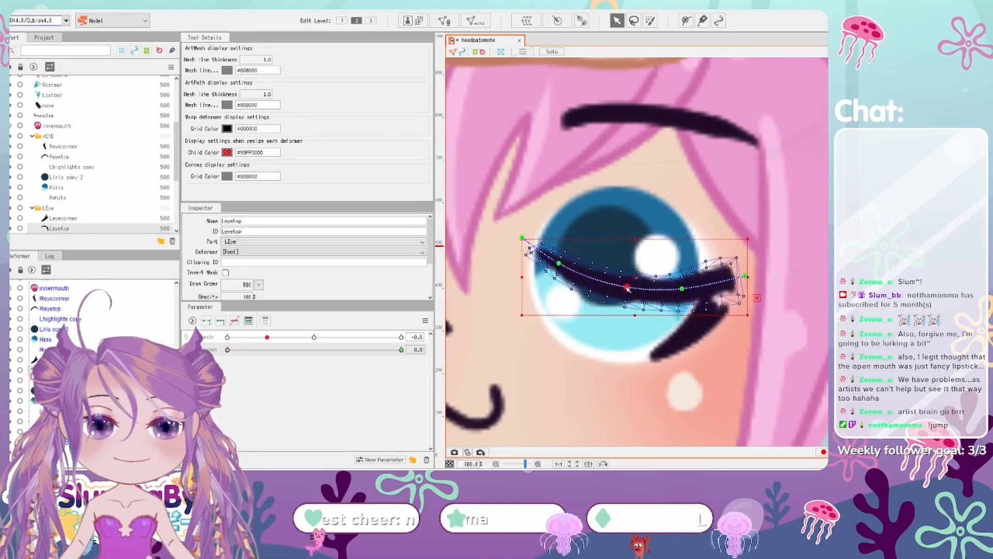
{"action": "left_click_drag", "start_coordinate": [627, 287], "coordinate": [626, 287]}
- Scrub the eye parameter between closed and open to check how the lash moves
{"action": "scroll", "coordinate": [626, 287], "scroll_direction": "down", "scroll_amount": 3}
{"action": "scroll", "coordinate": [626, 287], "scroll_direction": "up", "scroll_amount": 1}
{"action": "left_click_drag", "start_coordinate": [228, 349], "coordinate": [269, 380]}
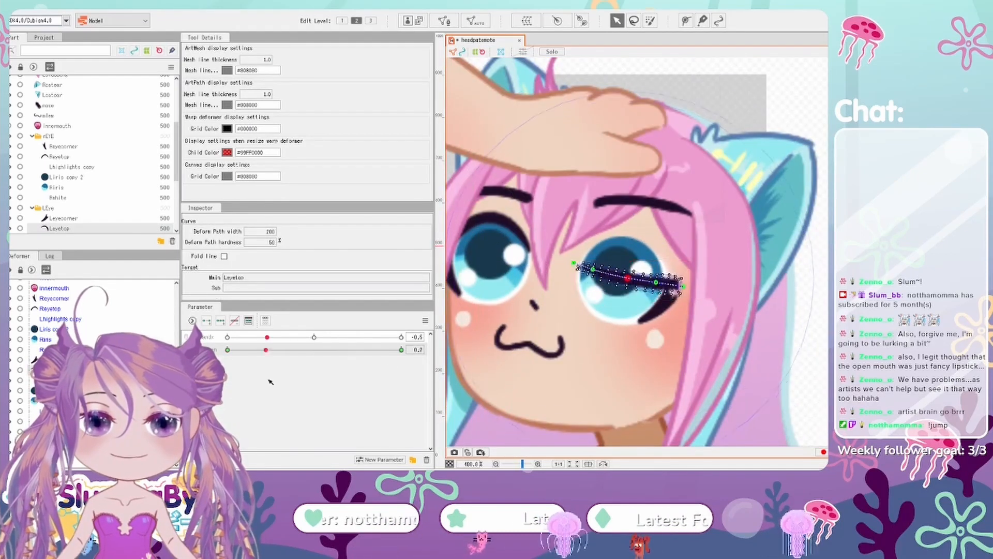
{"action": "key", "text": "ctrl+z"}
{"action": "scroll", "coordinate": [685, 289], "scroll_direction": "up", "scroll_amount": 1}
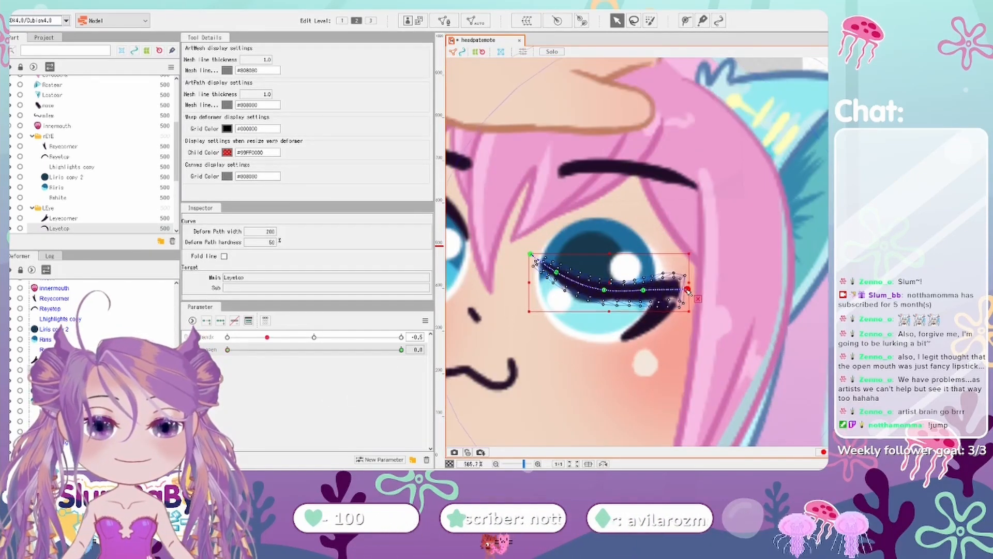
{"action": "key", "text": "ctrl+z"}
{"action": "scroll", "coordinate": [569, 350], "scroll_direction": "up", "scroll_amount": 1}
- Select the Lwhite eye white and regenerate its mesh as a denser automatic mesh
{"action": "left_click", "coordinate": [569, 350]}
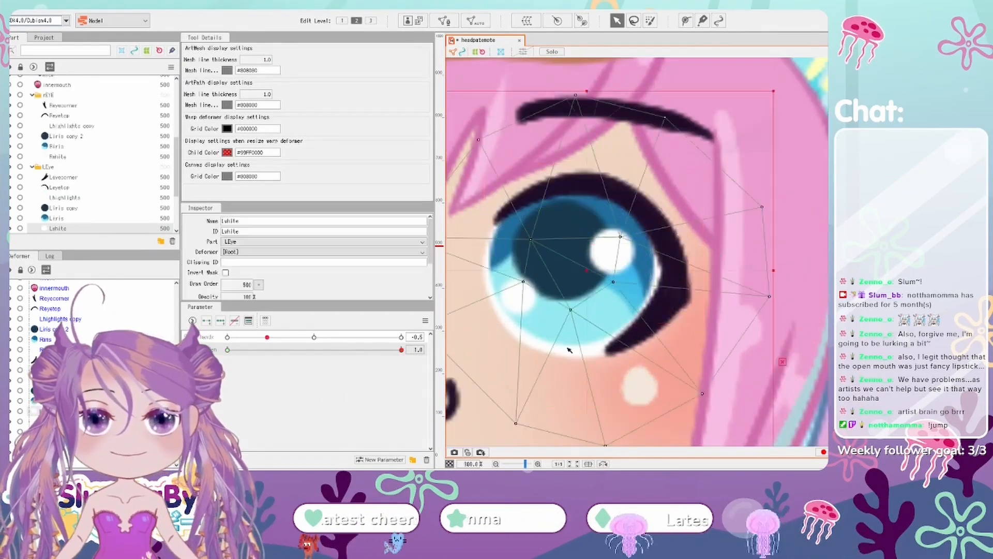
{"action": "scroll", "coordinate": [609, 358], "scroll_direction": "down", "scroll_amount": 1}
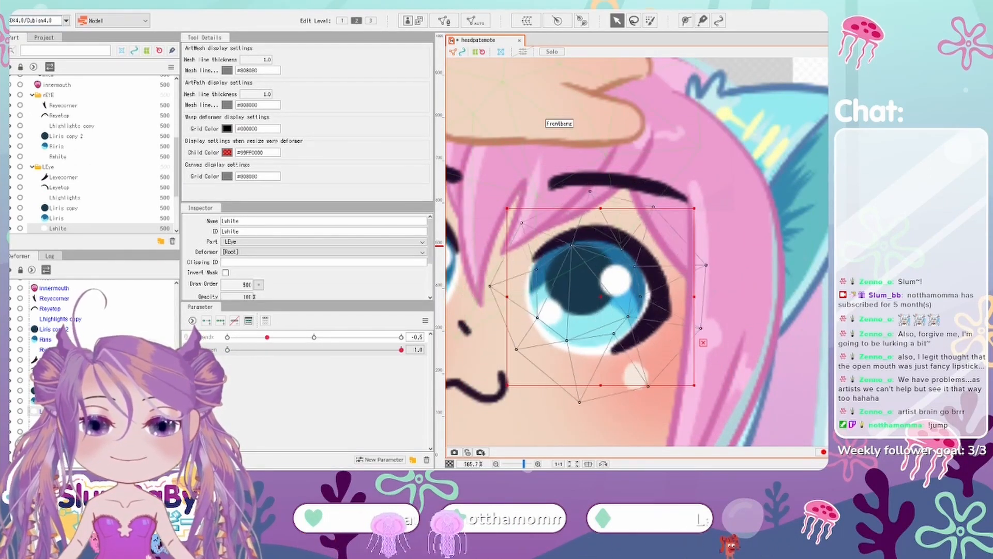
{"action": "scroll", "coordinate": [744, 248], "scroll_direction": "down", "scroll_amount": 3}
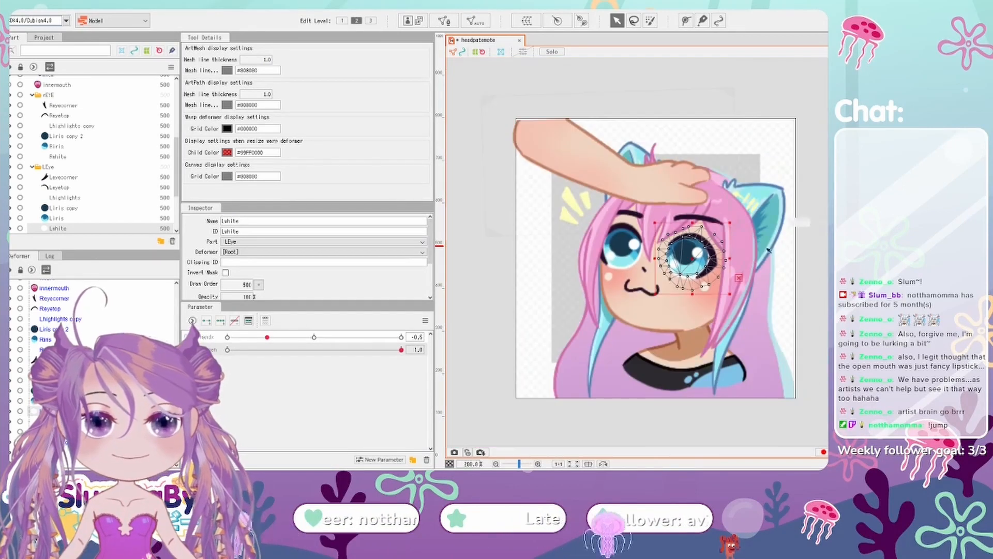
{"action": "left_click", "coordinate": [758, 261]}
{"action": "scroll", "coordinate": [758, 261], "scroll_direction": "up", "scroll_amount": 1}
- Copy the eye white's ID and enter Lwhite as the clipping ID of the left iris meshes, including Liris copy
{"action": "left_click", "coordinate": [670, 266]}
{"action": "scroll", "coordinate": [667, 266], "scroll_direction": "up", "scroll_amount": 3}
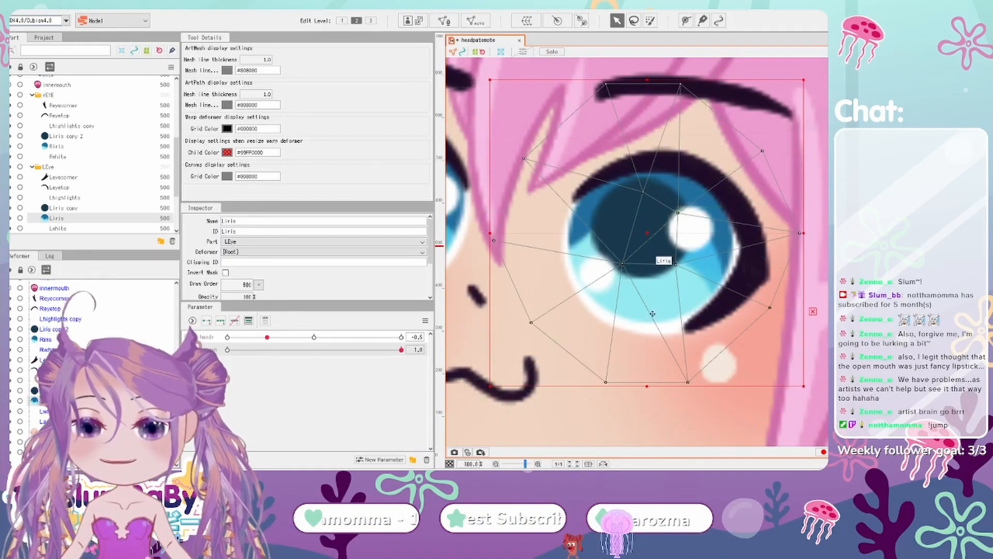
{"action": "left_click", "coordinate": [639, 330]}
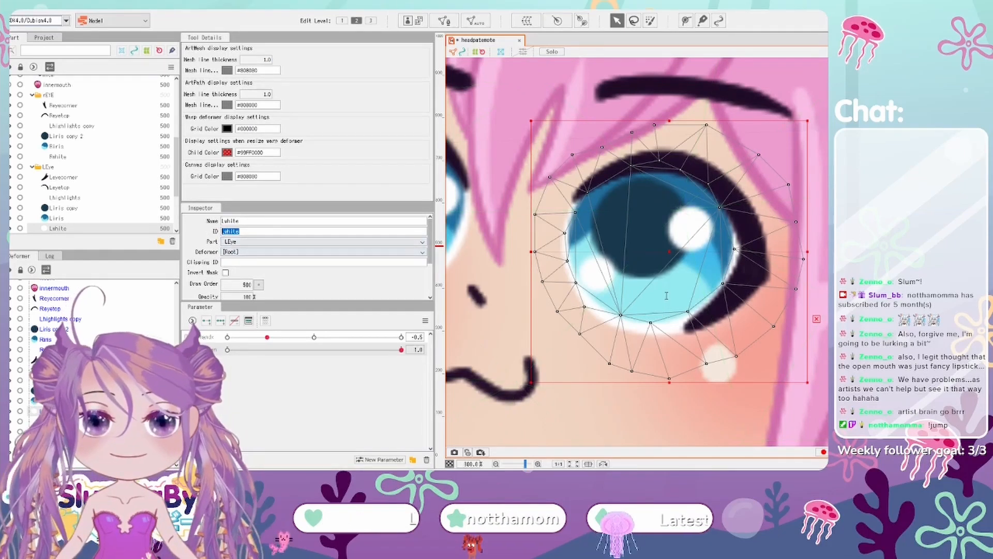
{"action": "key", "text": "Up"}
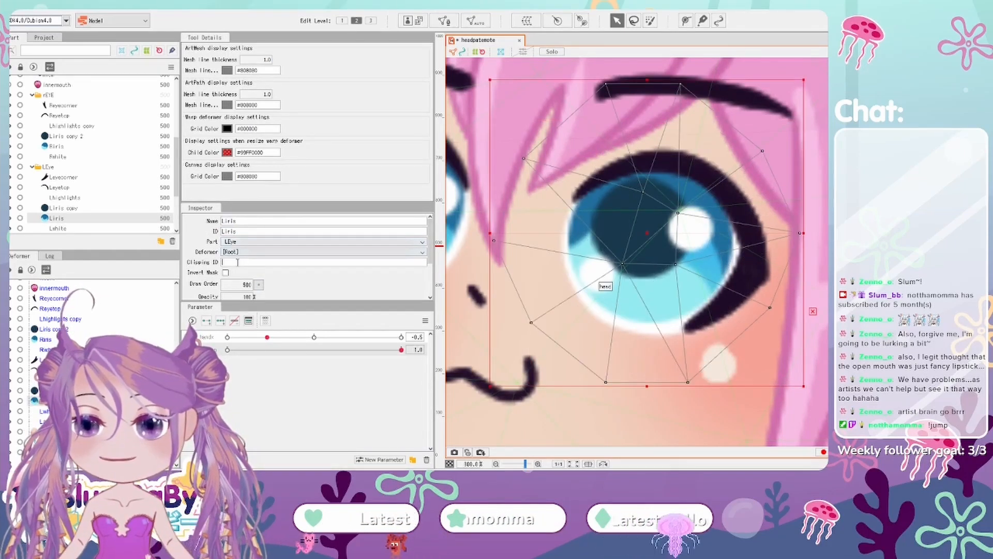
{"action": "key", "text": "Up"}
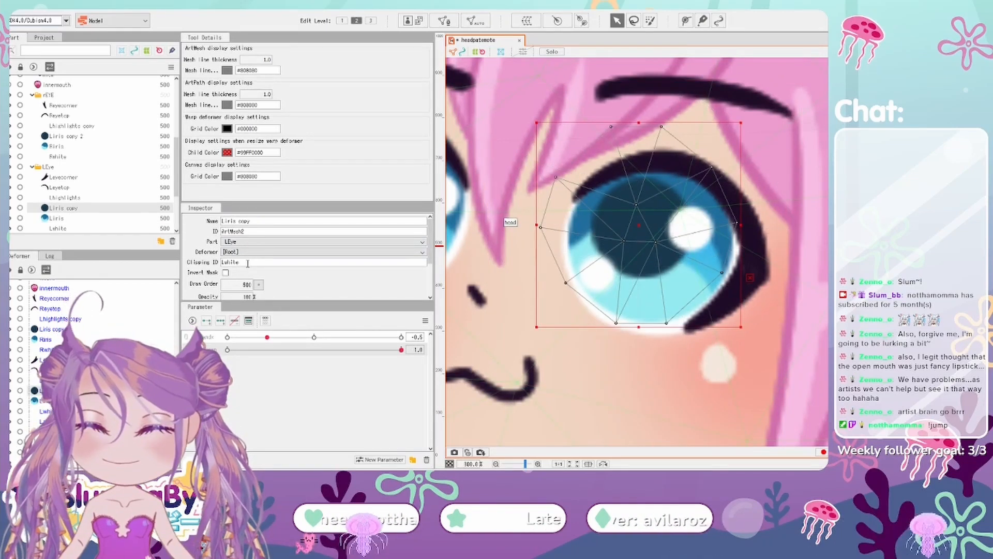
{"action": "key", "text": "Up"}
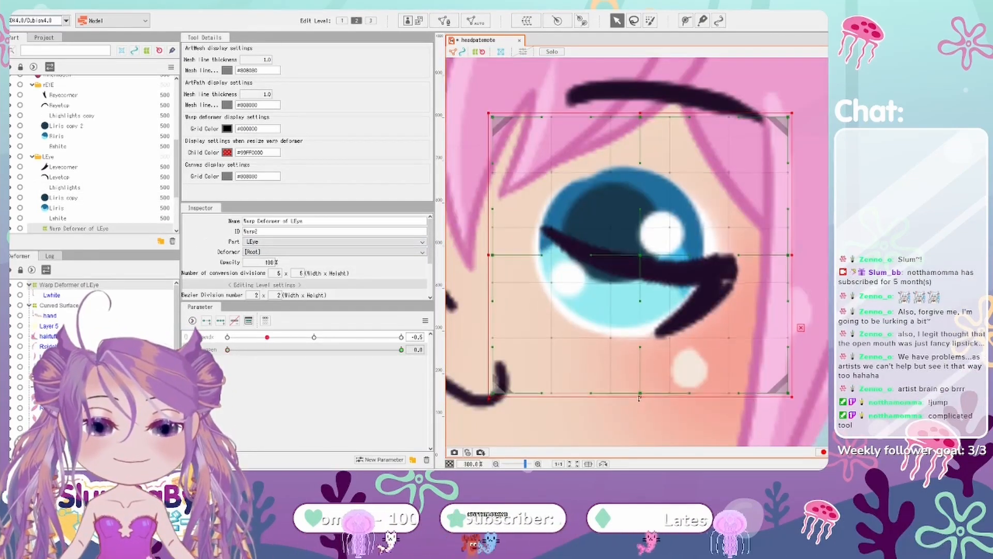
- Try to squash the left eye's warp deformer vertically toward the closed lash line
{"action": "left_click_drag", "start_coordinate": [654, 390], "coordinate": [654, 357]}
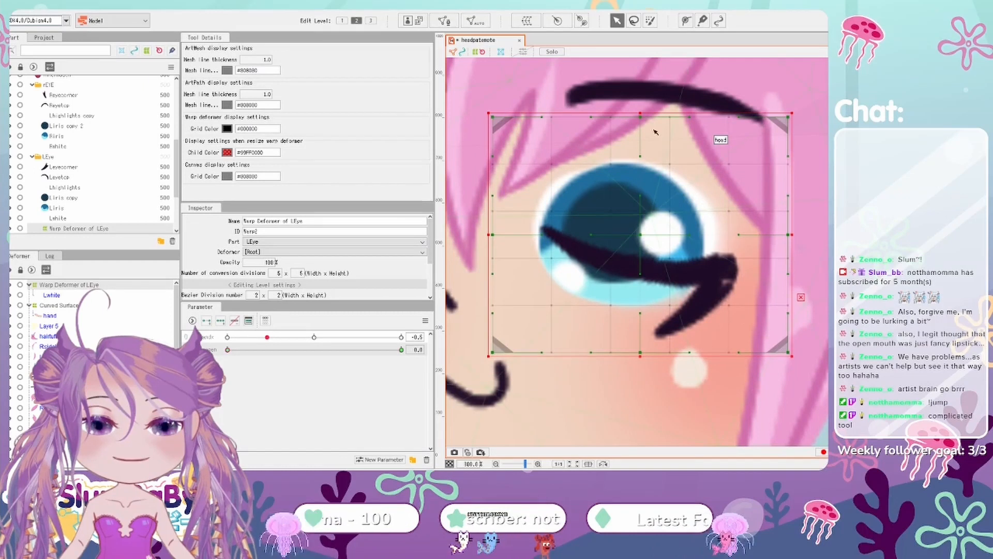
{"action": "left_click_drag", "start_coordinate": [640, 113], "coordinate": [640, 222]}
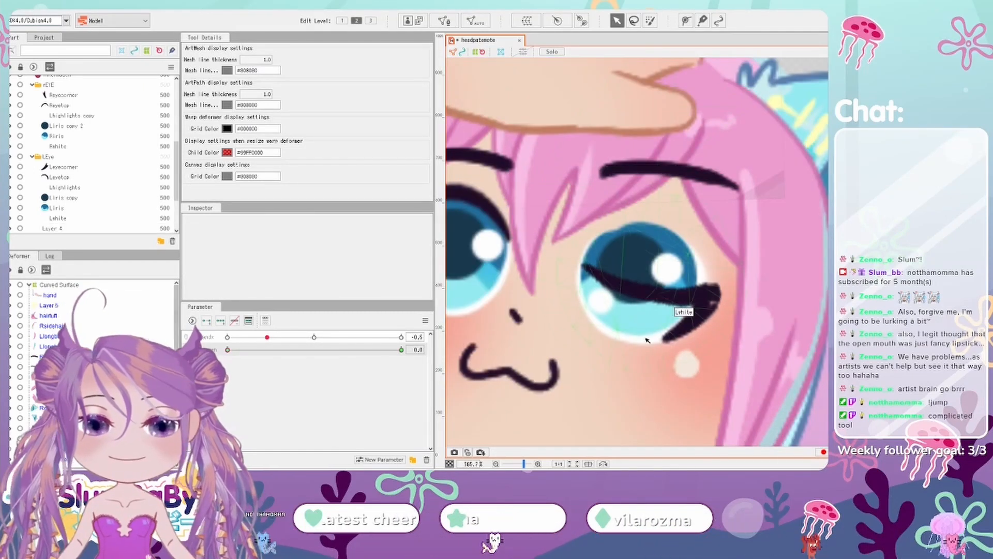
- Squash the left eye's white and iris into a thin strip behind the closed lash, and tuck the eye corner up into it
{"action": "scroll", "coordinate": [711, 242], "scroll_direction": "up", "scroll_amount": 2}
{"action": "left_click_drag", "start_coordinate": [752, 224], "coordinate": [750, 191]}
{"action": "left_click_drag", "start_coordinate": [623, 402], "coordinate": [623, 340]}
{"action": "left_click_drag", "start_coordinate": [624, 138], "coordinate": [623, 305]}
{"action": "scroll", "coordinate": [495, 366], "scroll_direction": "down", "scroll_amount": 3}
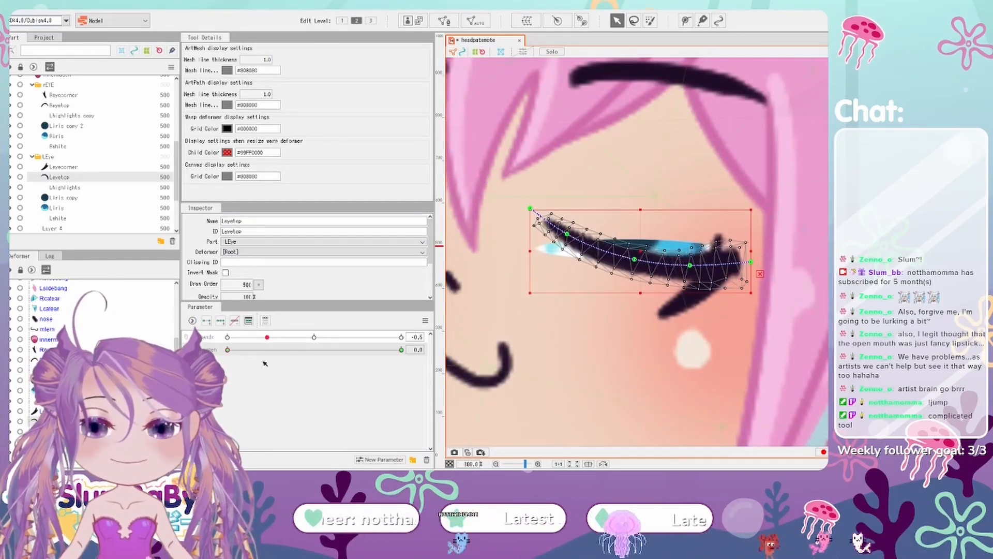
{"action": "left_click", "coordinate": [636, 306]}
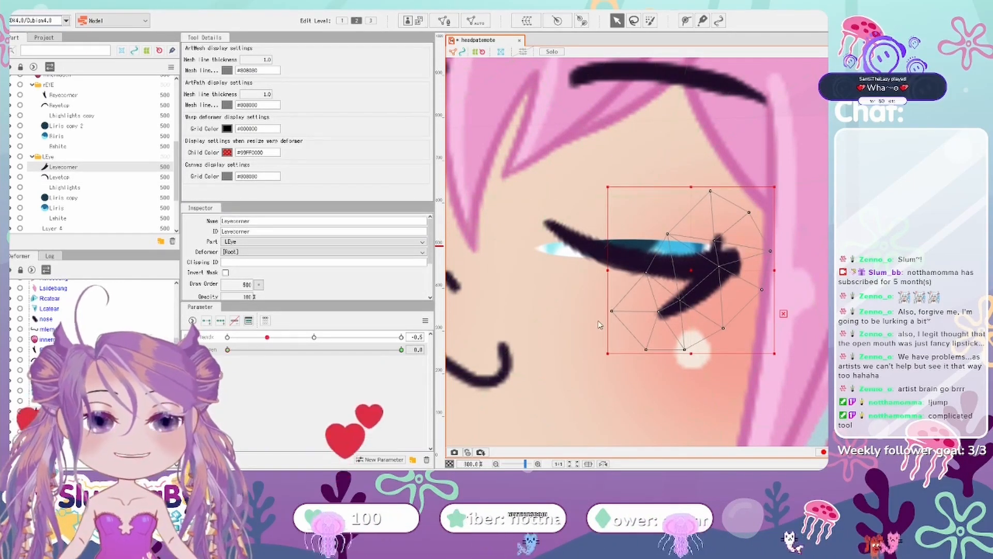
{"action": "left_click_drag", "start_coordinate": [637, 360], "coordinate": [640, 310]}
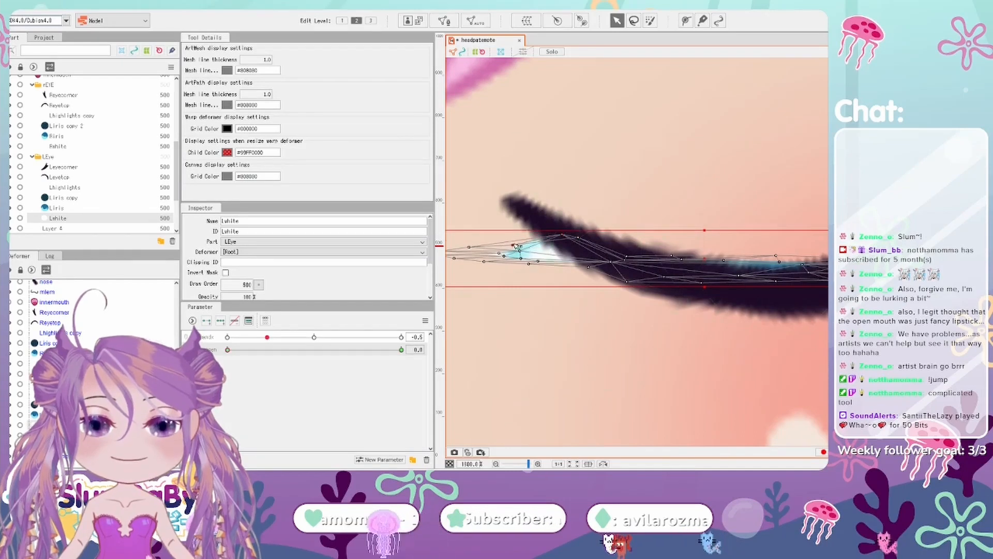
- Reposition the Lwhite mesh points at the inner end so the eye white hides behind the closed lash
{"action": "left_click", "coordinate": [550, 223], "text": "shift"}
{"action": "left_click_drag", "start_coordinate": [546, 210], "coordinate": [577, 221]}
{"action": "left_click_drag", "start_coordinate": [470, 265], "coordinate": [541, 213]}
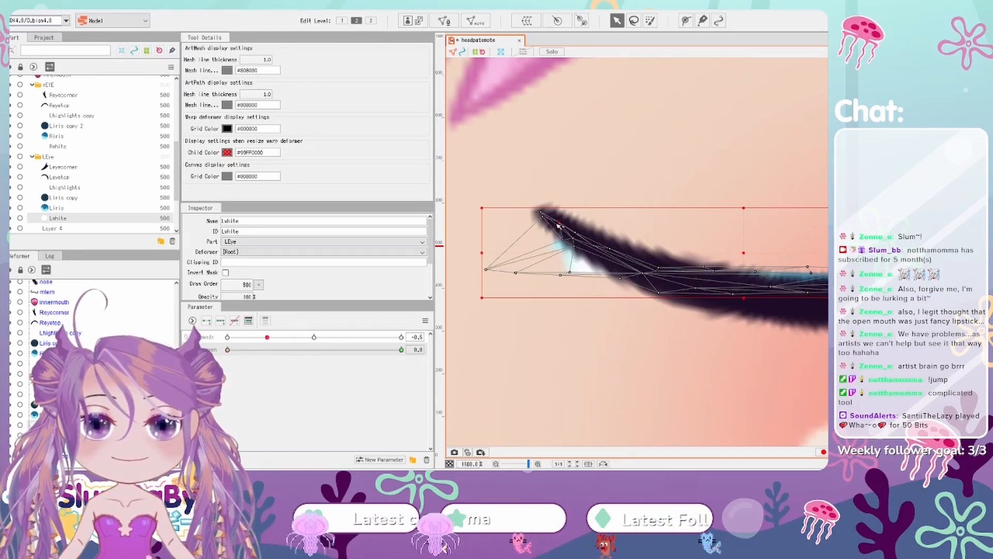
{"action": "left_click_drag", "start_coordinate": [485, 270], "coordinate": [521, 267]}
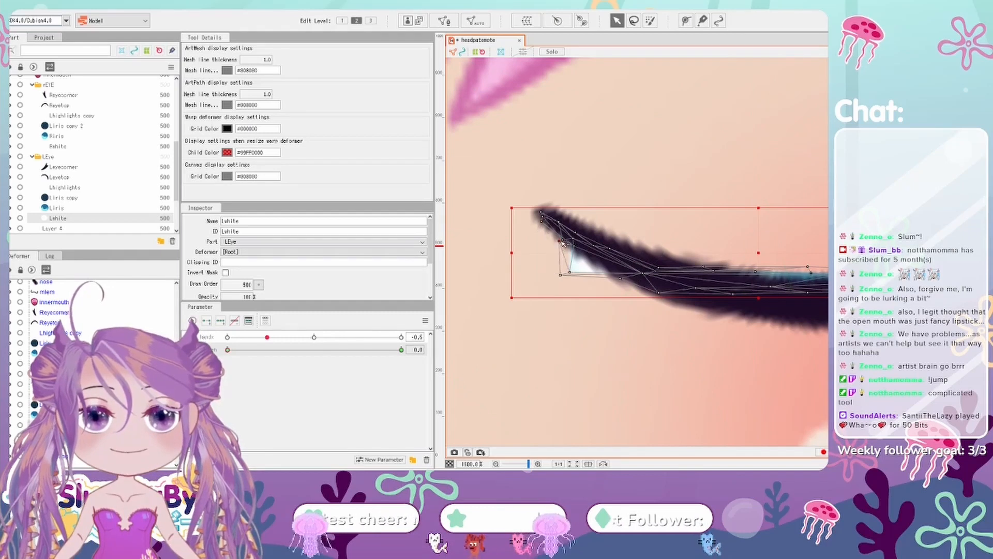
{"action": "key", "text": "Return"}
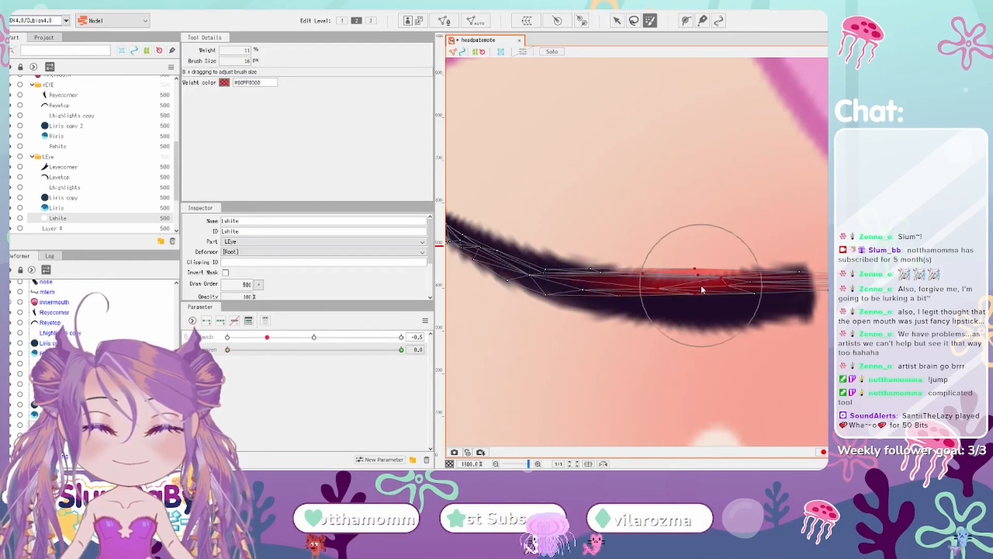
{"action": "left_click", "coordinate": [612, 256]}
{"action": "left_click", "coordinate": [520, 269]}
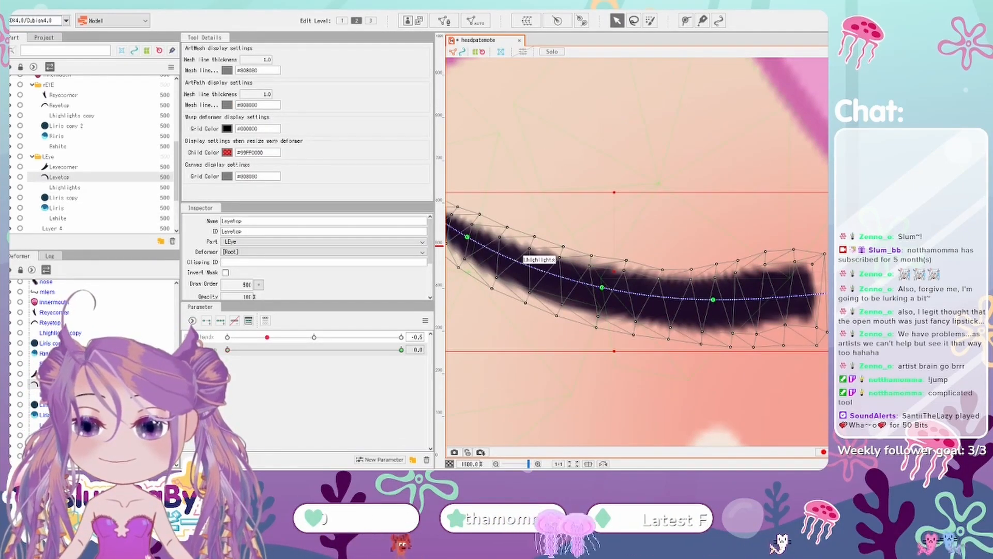
- Scrub the eye parameter from closed to open at 1.0 to check how the left eye moves
{"action": "scroll", "coordinate": [626, 306], "scroll_direction": "down", "scroll_amount": 5}
{"action": "left_click", "coordinate": [548, 305]}
{"action": "left_click_drag", "start_coordinate": [227, 350], "coordinate": [354, 365]}
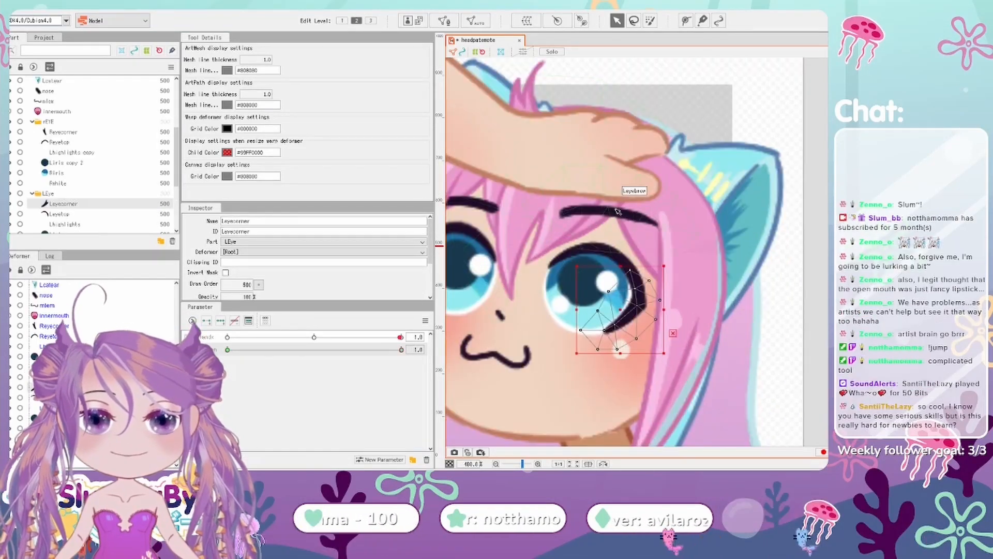
- Select the left eyebrow mesh and move its three-key parameter to 1.0
{"action": "left_click", "coordinate": [616, 209]}
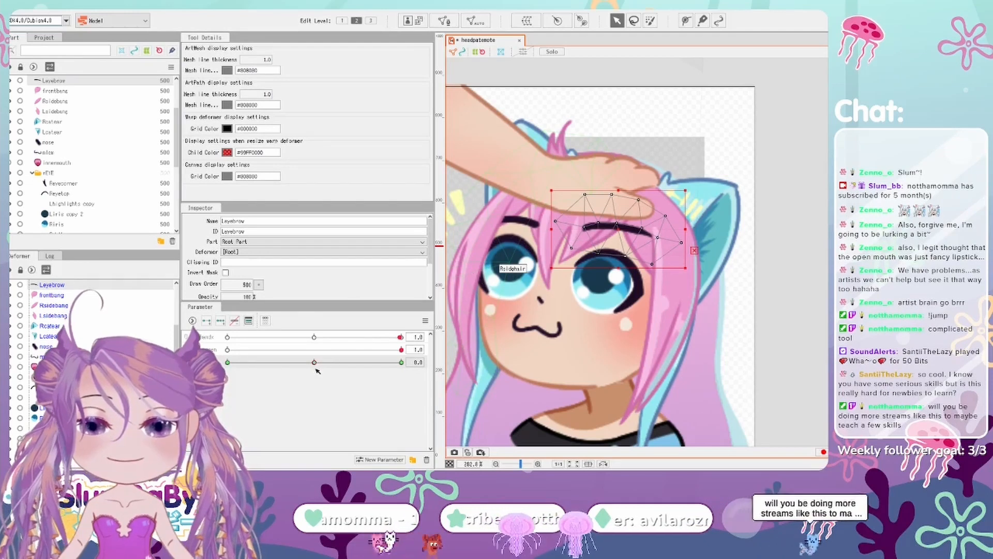
{"action": "left_click_drag", "start_coordinate": [314, 362], "coordinate": [401, 363]}
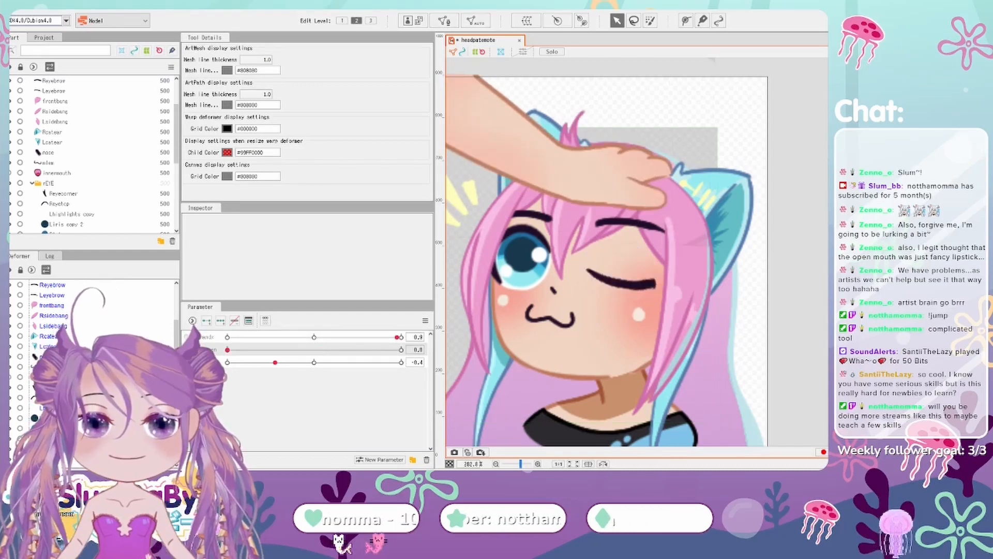
- Check the face with the eye parameter at 1.0 and the eyebrow parameter at -1.0
{"action": "left_click", "coordinate": [510, 237]}
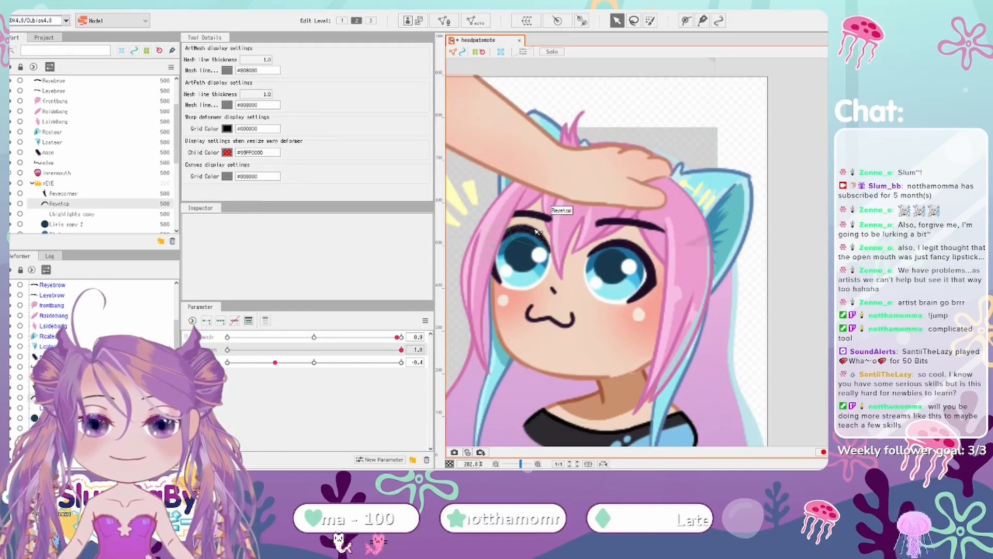
{"action": "scroll", "coordinate": [508, 235], "scroll_direction": "up", "scroll_amount": 1}
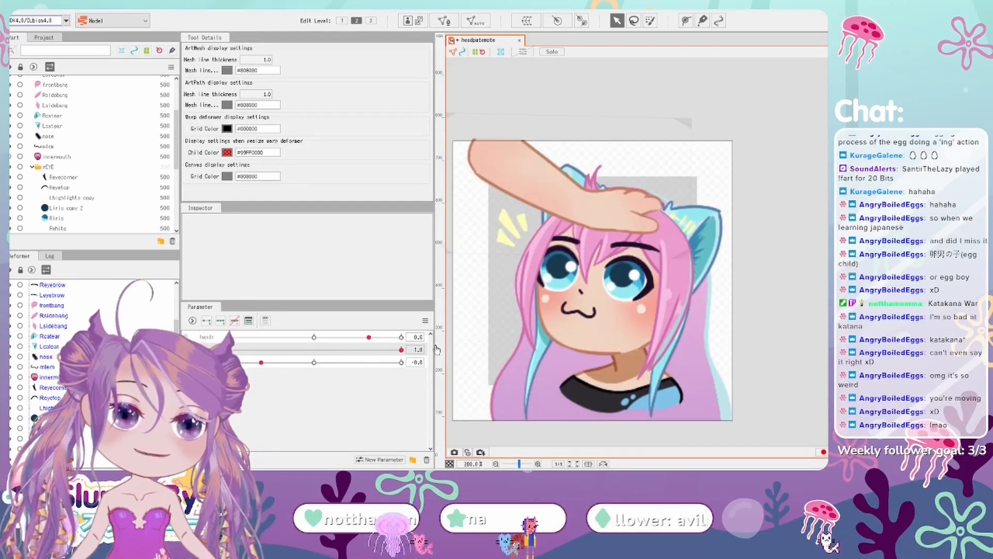
{"action": "left_click_drag", "start_coordinate": [437, 350], "coordinate": [402, 350]}
{"action": "left_click_drag", "start_coordinate": [261, 363], "coordinate": [227, 371]}
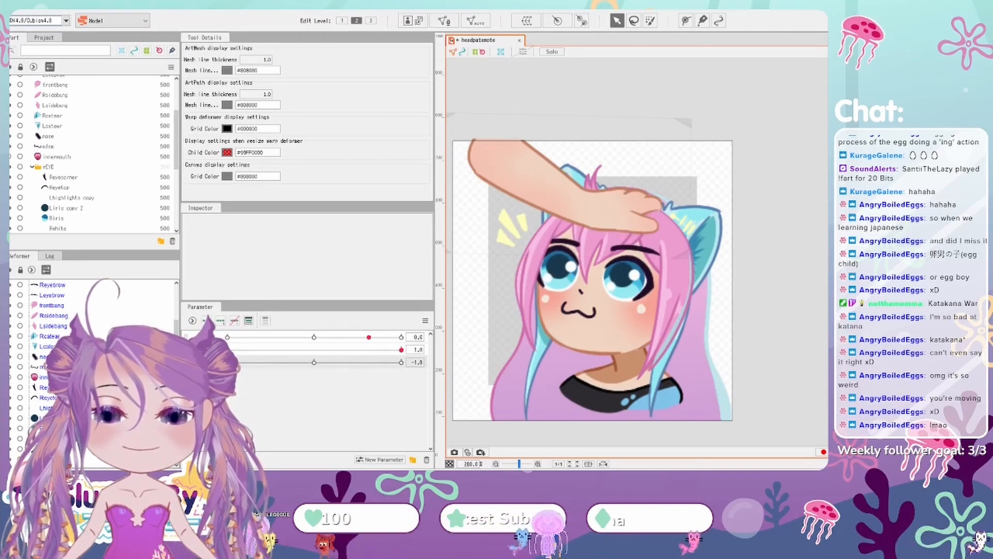
- Select the yellow sparkle mesh (Layer 5) beside the head and try adding a rotation deformer to it
{"action": "left_click", "coordinate": [535, 228]}
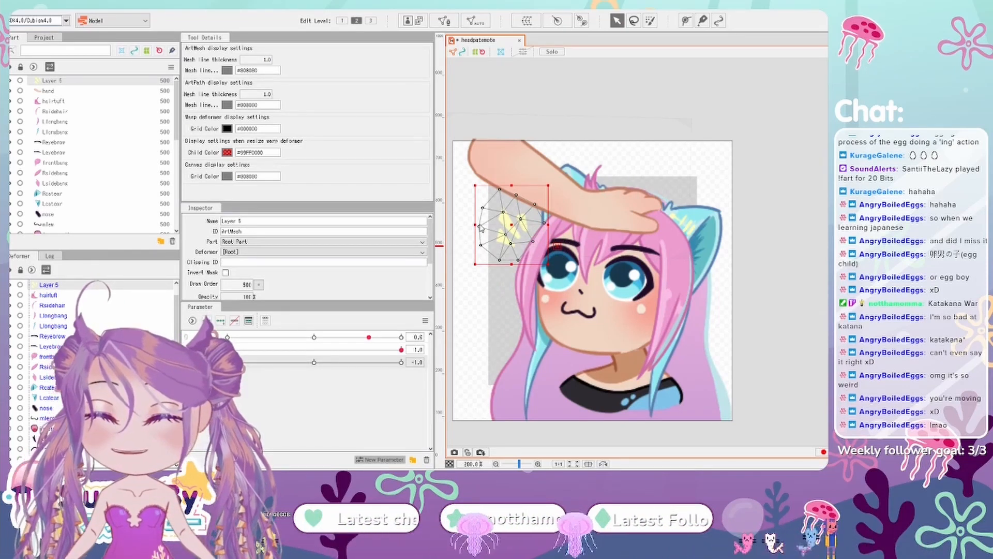
{"action": "scroll", "coordinate": [525, 224], "scroll_direction": "up", "scroll_amount": 1}
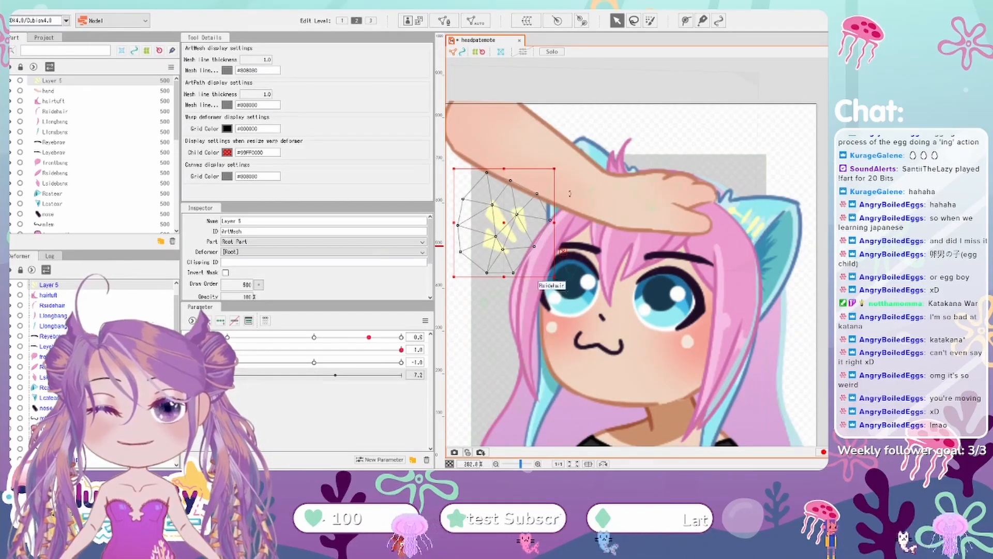
{"action": "left_click", "coordinate": [557, 20]}
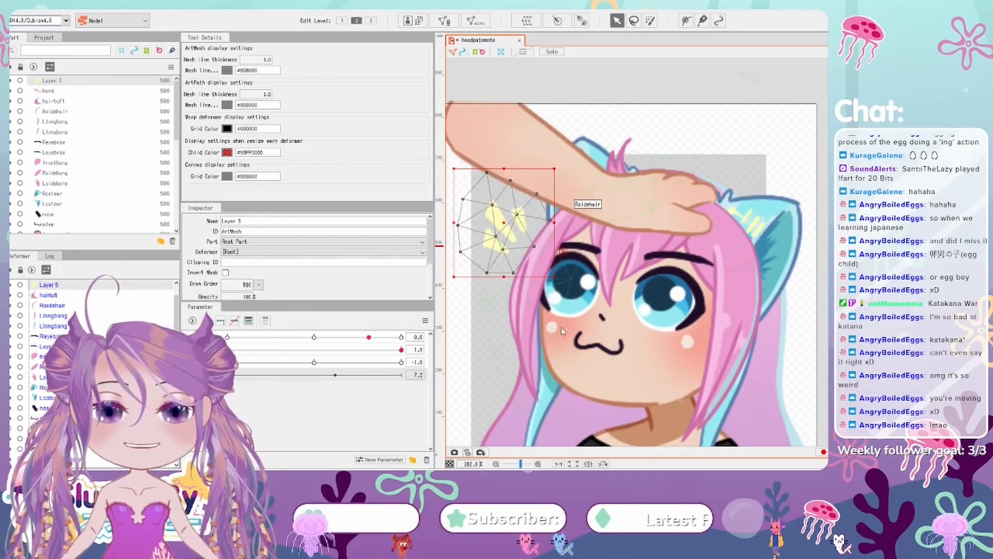
{"action": "left_click", "coordinate": [563, 361]}
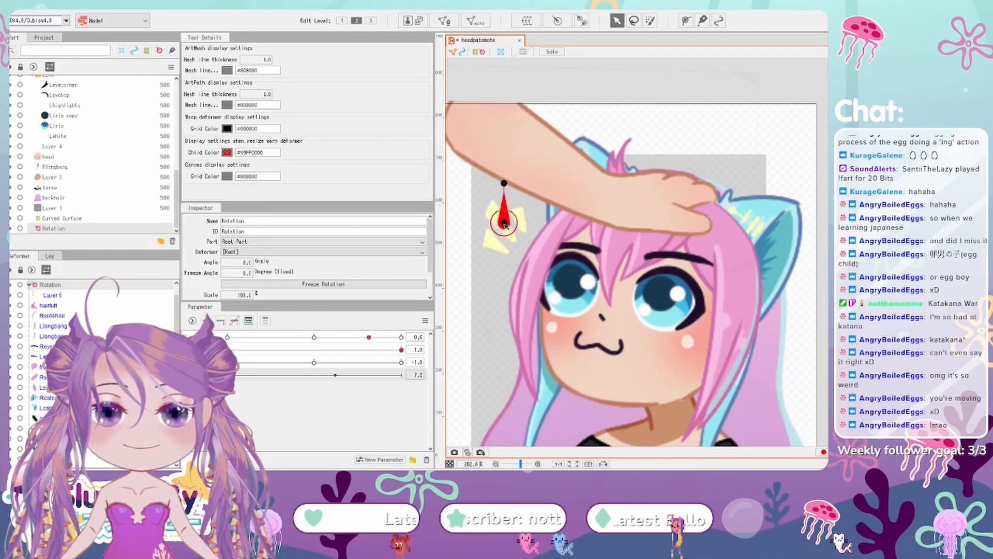
- Add three keys for the Layer 5 sparkles on their new parameter and rotate the sparkles at its extremes
{"action": "scroll", "coordinate": [519, 233], "scroll_direction": "up", "scroll_amount": 3}
{"action": "left_click_drag", "start_coordinate": [644, 179], "coordinate": [615, 188]}
{"action": "left_click", "coordinate": [220, 321]}
{"action": "left_click", "coordinate": [228, 374]}
{"action": "left_click", "coordinate": [400, 375]}
{"action": "left_click_drag", "start_coordinate": [400, 374], "coordinate": [59, 315]}
{"action": "left_click", "coordinate": [52, 315]}
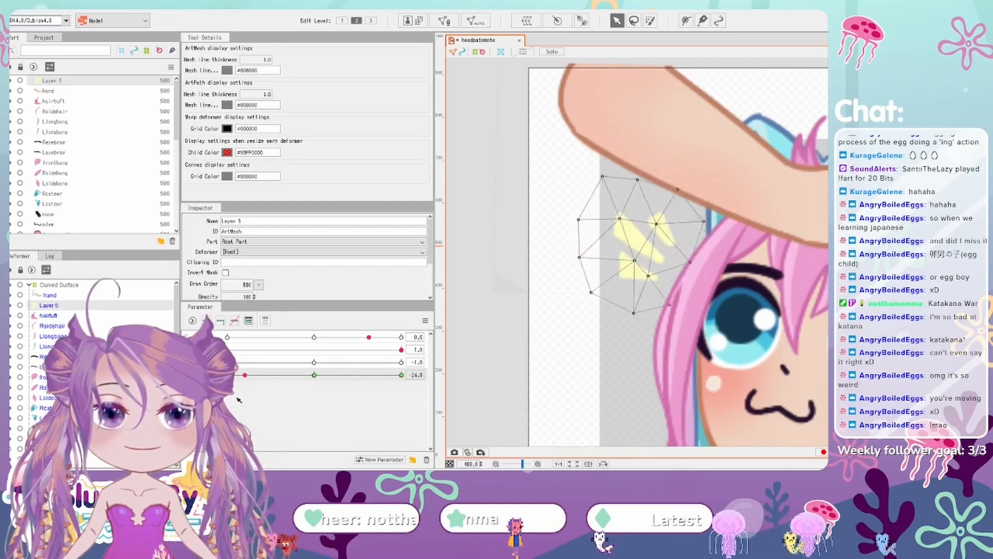
- Select the front bang mesh and create a new parameter for it
{"action": "scroll", "coordinate": [525, 308], "scroll_direction": "down", "scroll_amount": 2}
{"action": "left_click", "coordinate": [525, 308]}
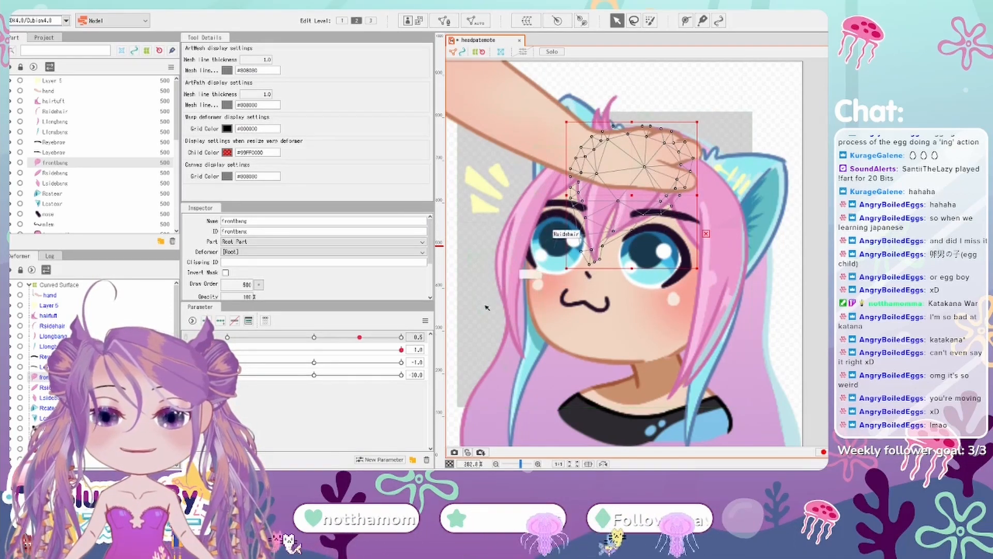
{"action": "left_click", "coordinate": [423, 322]}
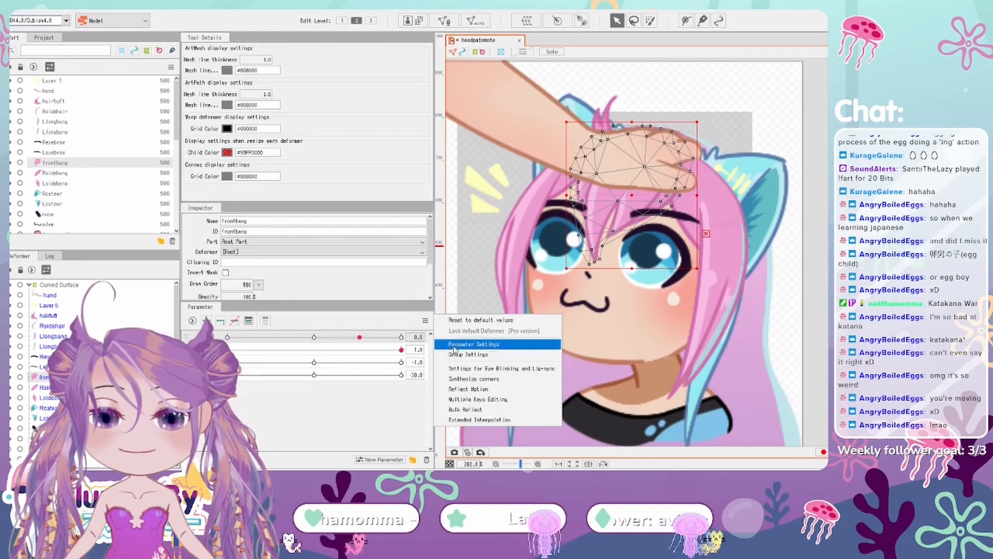
{"action": "left_click", "coordinate": [386, 438]}
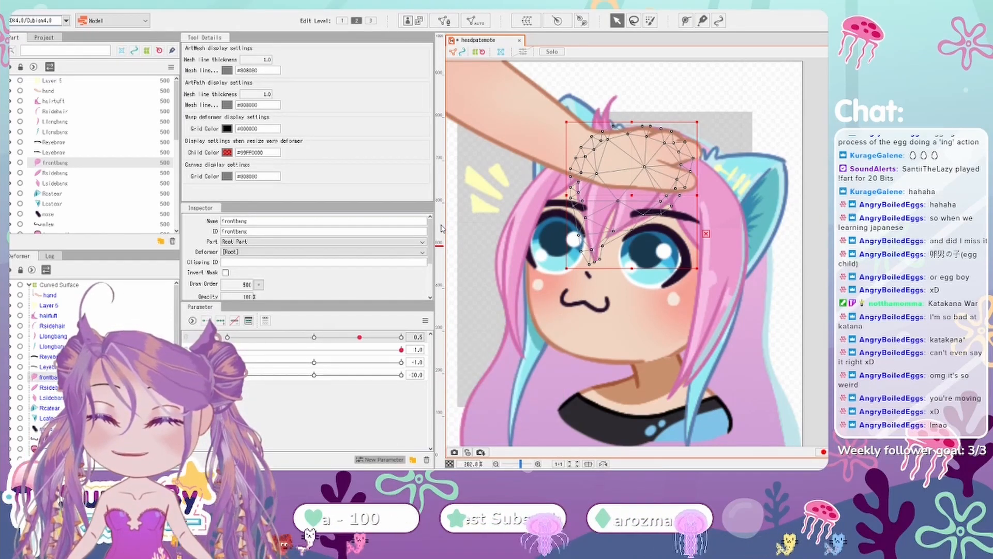
- Draw a three-point deform path along the front bang from the crown to its tip
{"action": "key", "text": "p"}
{"action": "left_click", "coordinate": [656, 130]}
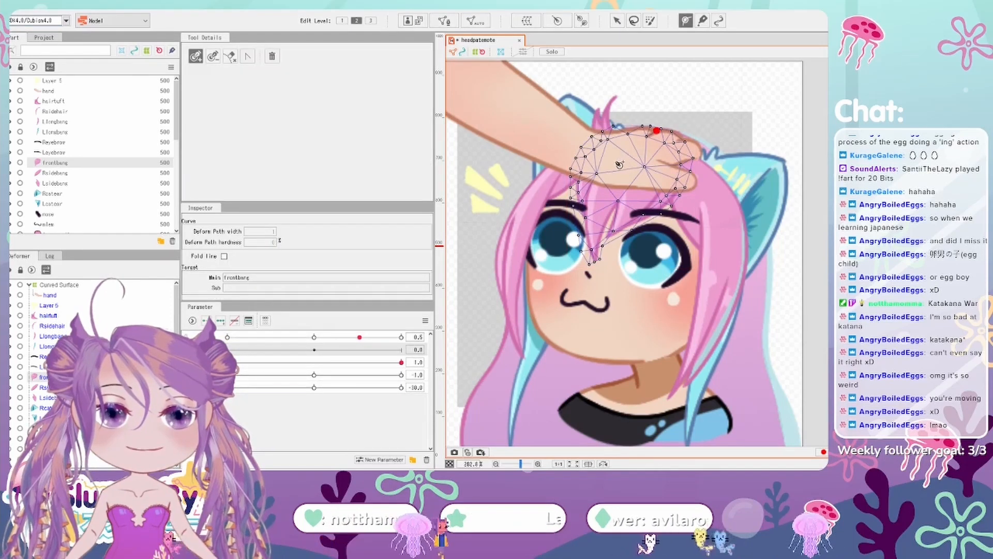
{"action": "left_click", "coordinate": [612, 164]}
{"action": "left_click", "coordinate": [592, 262]}
- Add three keys for the front bang and swing its path tip right at 1.0 and left at -1.0
{"action": "left_click_drag", "start_coordinate": [314, 349], "coordinate": [402, 358]}
{"action": "key", "text": "v"}
{"action": "left_click", "coordinate": [221, 320]}
{"action": "left_click_drag", "start_coordinate": [592, 261], "coordinate": [606, 261]}
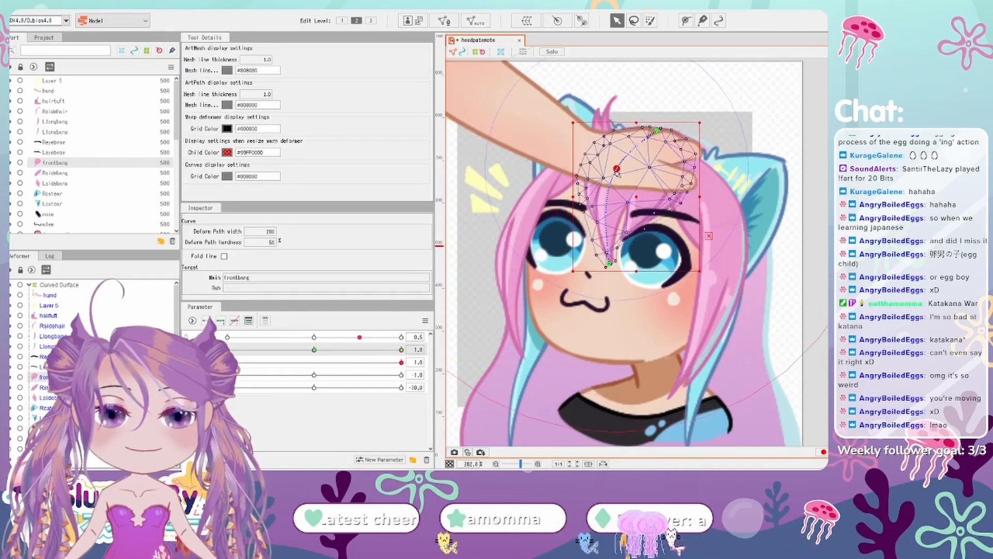
{"action": "left_click_drag", "start_coordinate": [402, 351], "coordinate": [228, 357]}
{"action": "left_click_drag", "start_coordinate": [592, 261], "coordinate": [577, 249]}
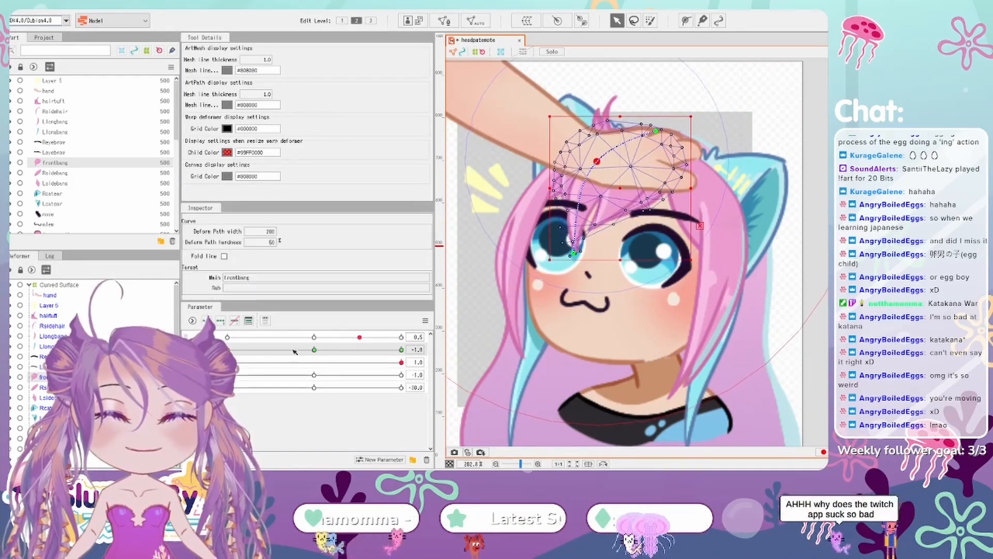
{"action": "left_click_drag", "start_coordinate": [602, 161], "coordinate": [606, 162]}
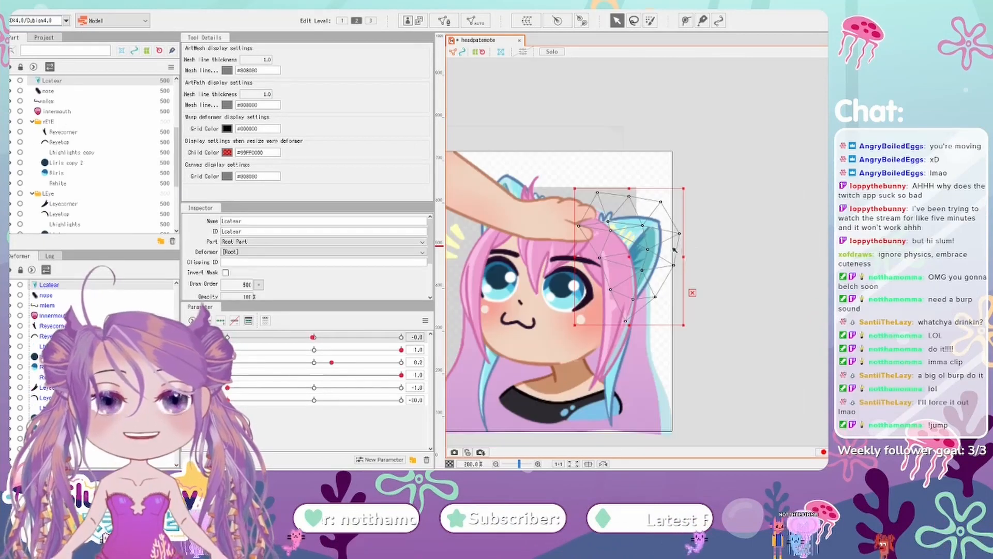
- Try to position a rotation deformer at the base of the left cat ear
{"action": "scroll", "coordinate": [654, 207], "scroll_direction": "up", "scroll_amount": 1}
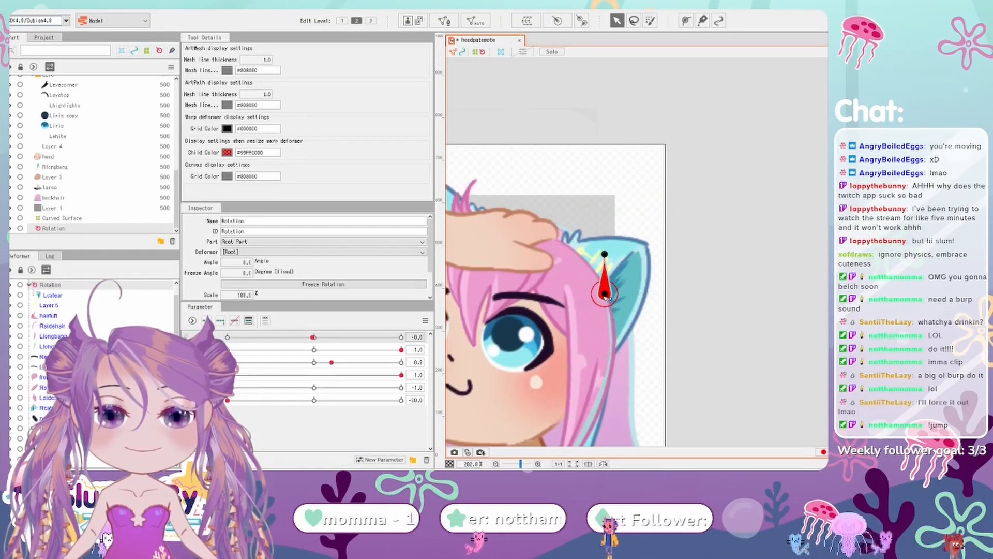
{"action": "left_click_drag", "start_coordinate": [599, 351], "coordinate": [600, 305]}
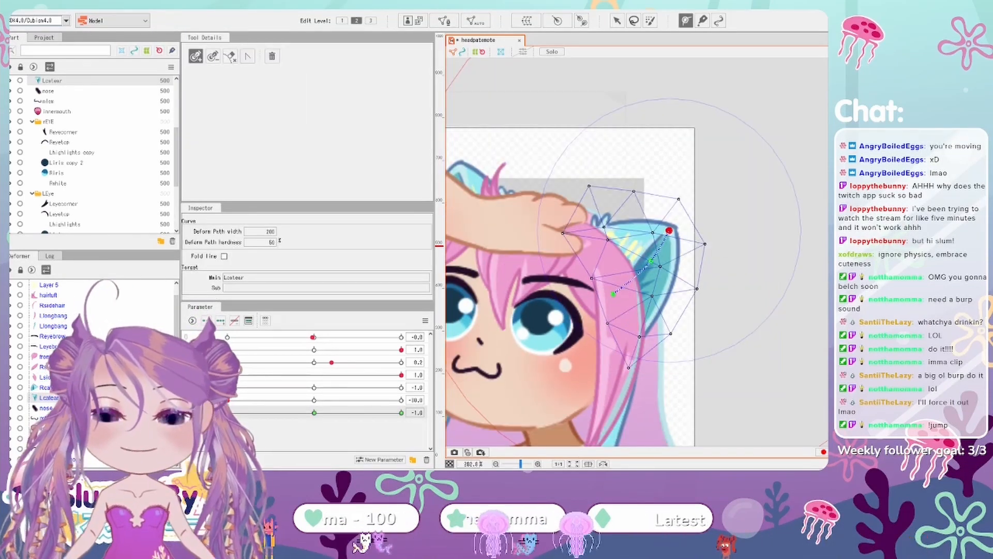
- Bend the left cat ear's deform path inward and upward at parameter -1.0, and undo the last middle-point move
{"action": "key", "text": "v"}
{"action": "left_click_drag", "start_coordinate": [669, 231], "coordinate": [664, 220]}
{"action": "left_click_drag", "start_coordinate": [655, 260], "coordinate": [649, 258]}
{"action": "left_click_drag", "start_coordinate": [664, 220], "coordinate": [659, 211]}
{"action": "left_click_drag", "start_coordinate": [649, 257], "coordinate": [662, 261]}
{"action": "key", "text": "ctrl+z"}
- Bend the left cat ear outward at parameter 1.0 and compare it with the -1.0 pose
{"action": "left_click_drag", "start_coordinate": [228, 413], "coordinate": [402, 412]}
{"action": "left_click", "coordinate": [619, 230]}
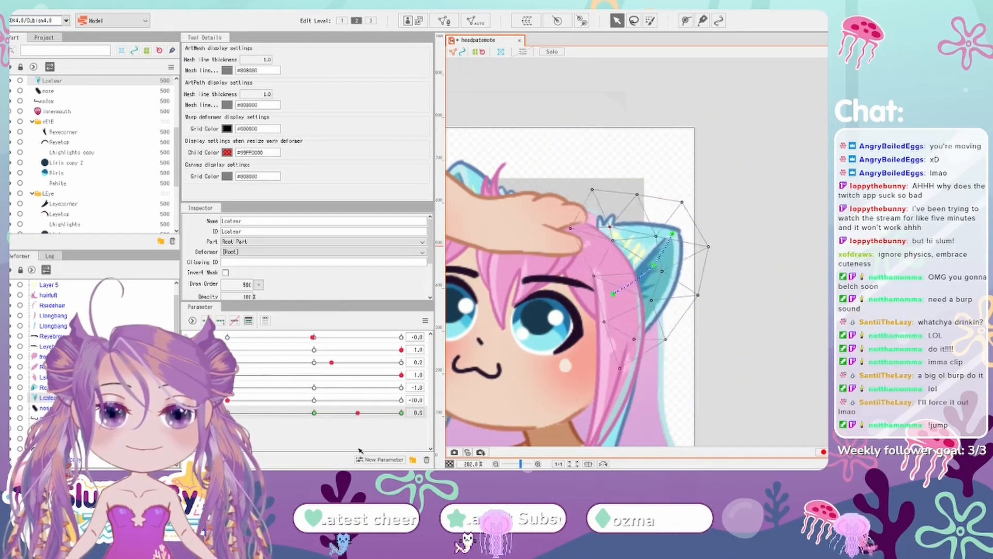
{"action": "left_click", "coordinate": [402, 412]}
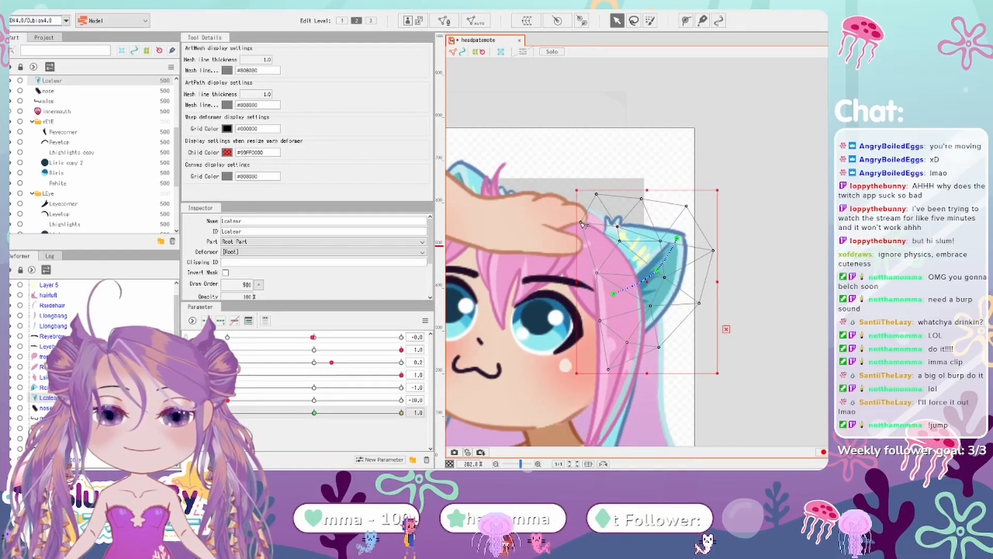
{"action": "left_click", "coordinate": [227, 413]}
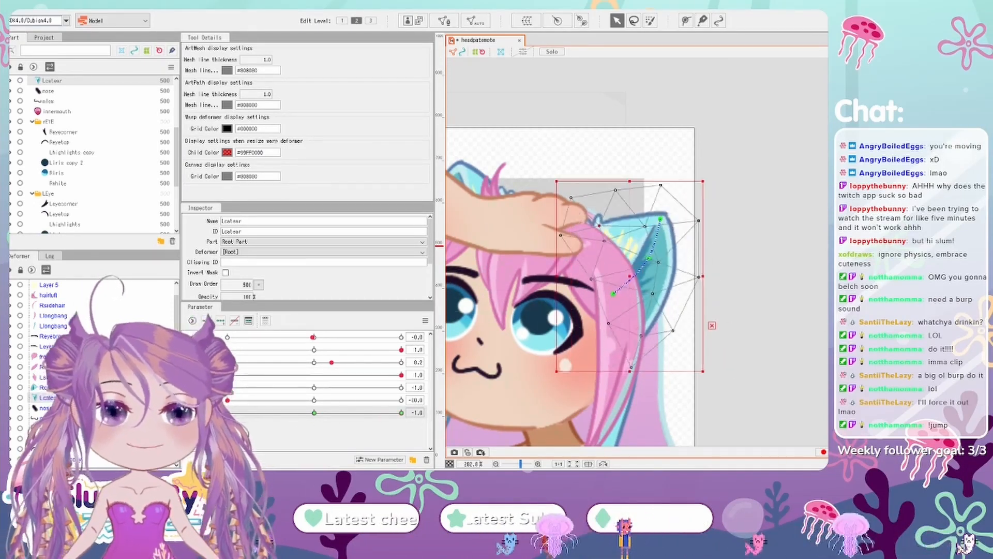
- Add three keys for the right cat ear on a new parameter and draw a three-point deform path from its base to its tip
{"action": "scroll", "coordinate": [686, 290], "scroll_direction": "down", "scroll_amount": 2}
{"action": "left_click", "coordinate": [517, 207]}
{"action": "scroll", "coordinate": [476, 196], "scroll_direction": "up", "scroll_amount": 2}
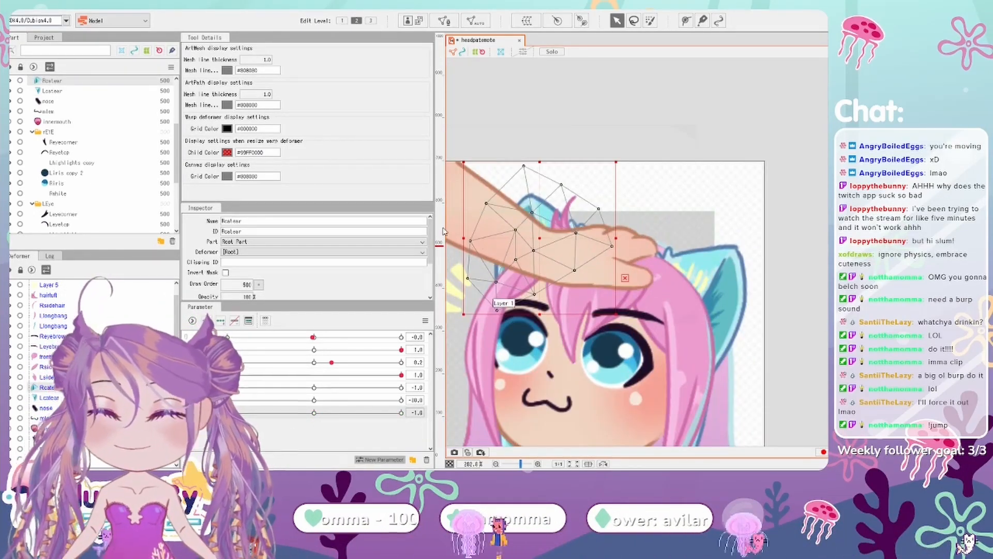
{"action": "left_click", "coordinate": [220, 321]}
{"action": "left_click", "coordinate": [686, 21]}
{"action": "left_click", "coordinate": [549, 267]}
{"action": "left_click", "coordinate": [538, 240]}
{"action": "left_click", "coordinate": [530, 196]}
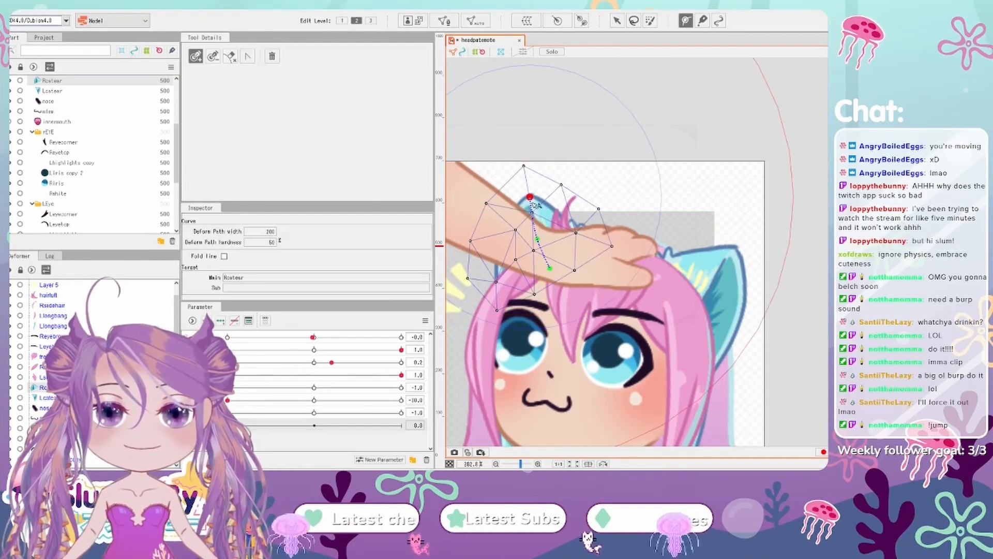
- Bend the right cat ear with its deform path at parameter values -1.0 and 1.0, and compare the poses
{"action": "left_click", "coordinate": [617, 20]}
{"action": "left_click", "coordinate": [228, 425]}
{"action": "left_click_drag", "start_coordinate": [538, 240], "coordinate": [534, 242]}
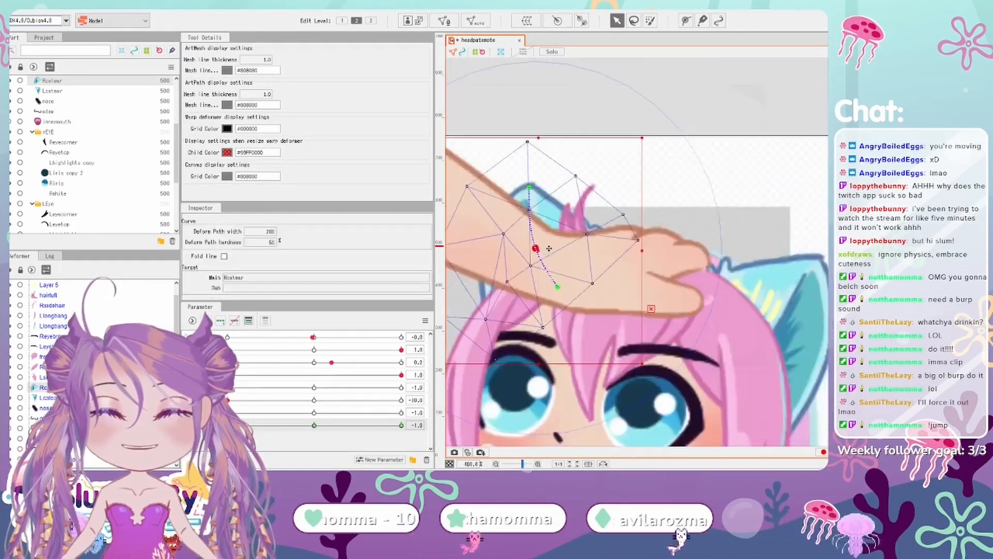
{"action": "scroll", "coordinate": [535, 242], "scroll_direction": "up", "scroll_amount": 2}
{"action": "scroll", "coordinate": [500, 275], "scroll_direction": "up", "scroll_amount": 2}
{"action": "scroll", "coordinate": [499, 274], "scroll_direction": "down", "scroll_amount": 5}
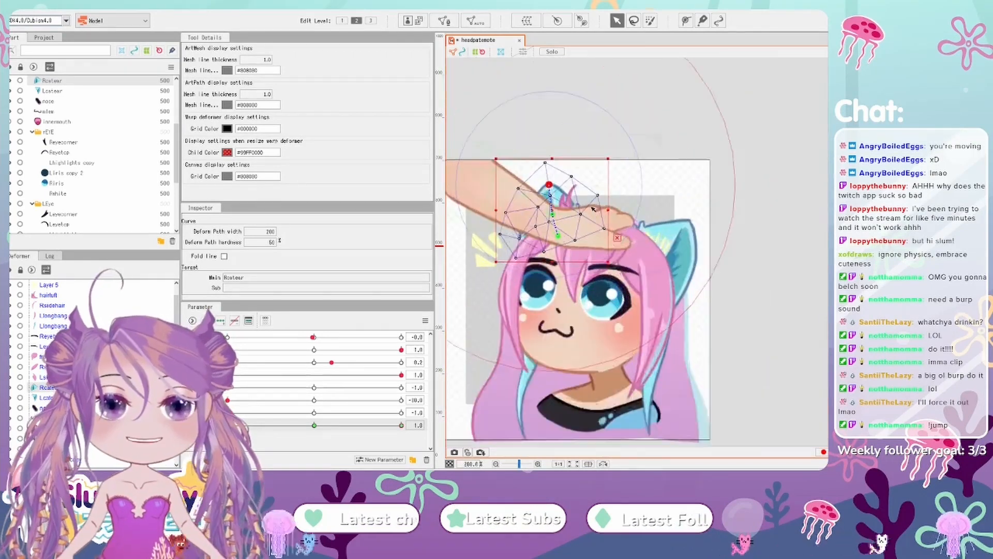
{"action": "scroll", "coordinate": [499, 274], "scroll_direction": "up", "scroll_amount": 3}
{"action": "scroll", "coordinate": [500, 272], "scroll_direction": "down", "scroll_amount": 3}
- Examine the left cat ear and eyebrow poses by moving their parameters through their range
{"action": "left_click", "coordinate": [599, 181]}
{"action": "left_click", "coordinate": [401, 412]}
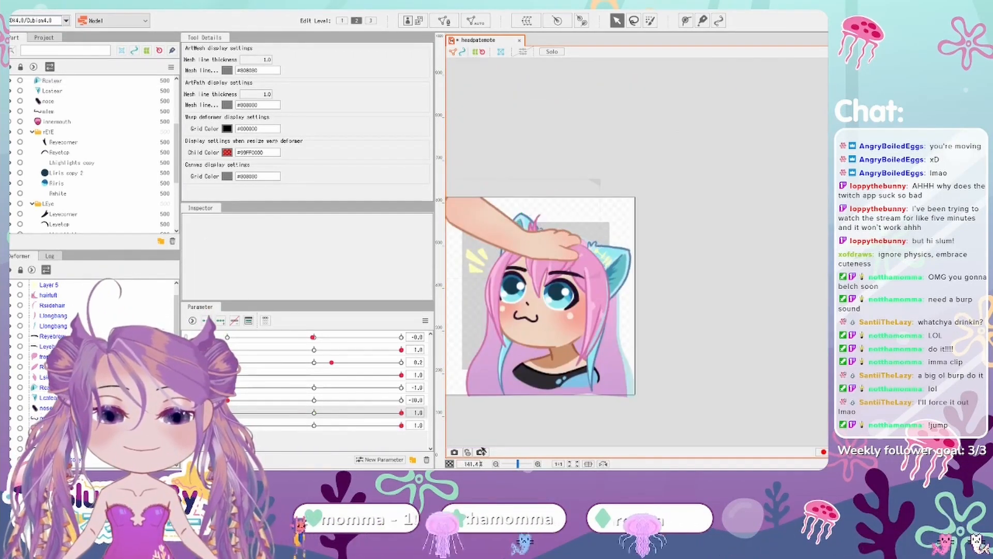
{"action": "scroll", "coordinate": [598, 361], "scroll_direction": "up", "scroll_amount": 2}
{"action": "left_click", "coordinate": [597, 360]}
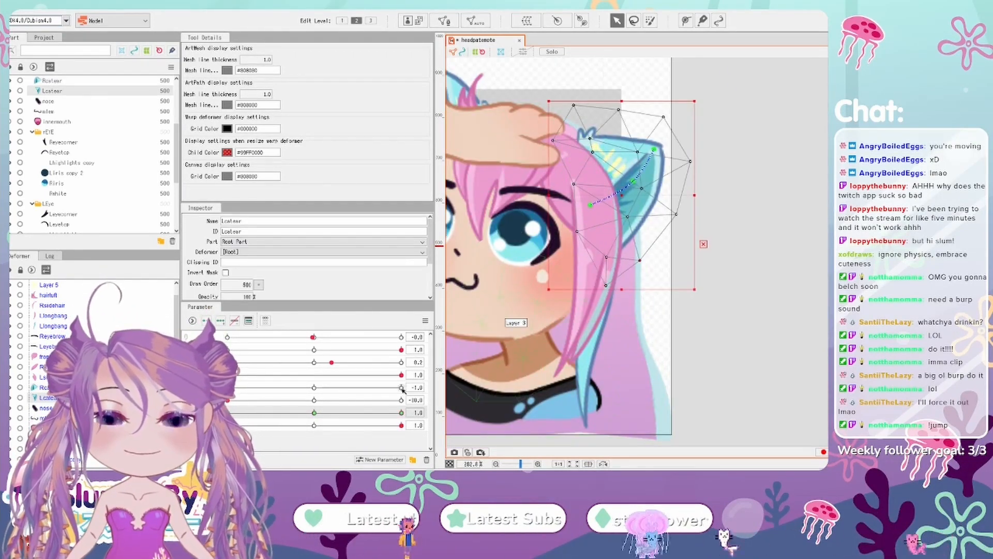
{"action": "scroll", "coordinate": [569, 258], "scroll_direction": "down", "scroll_amount": 1}
{"action": "left_click", "coordinate": [298, 387]}
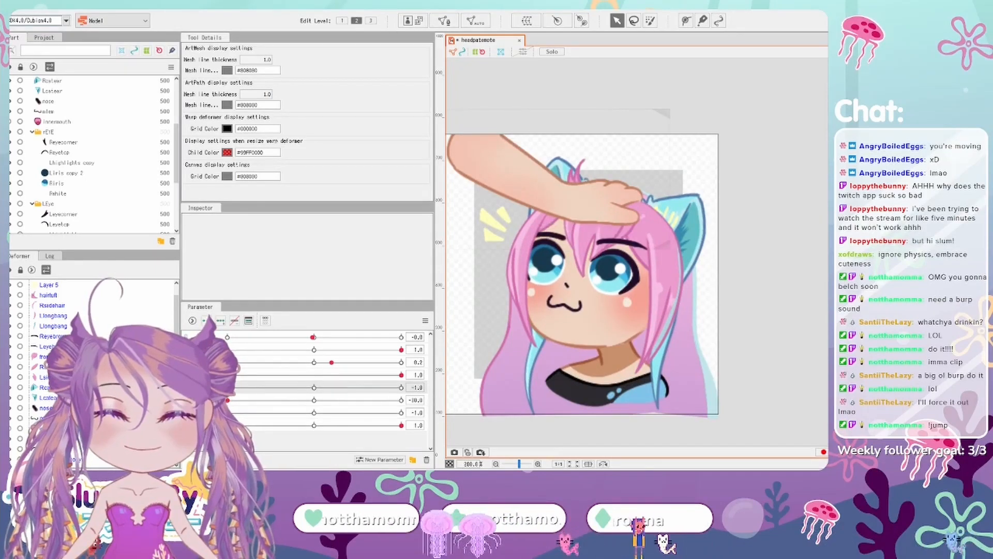
{"action": "left_click", "coordinate": [263, 388]}
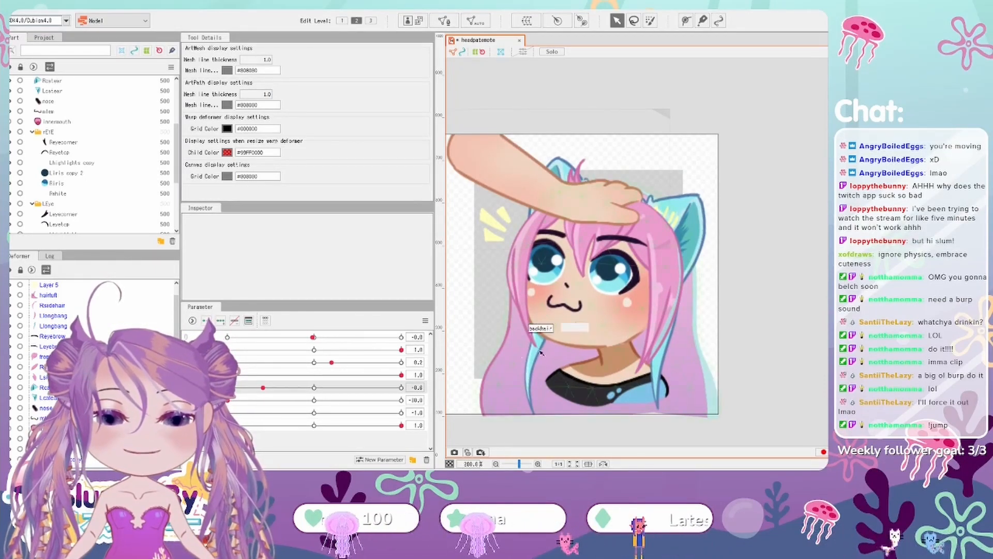
- Create the mouthopen parameter and add two keys on it for the mouth line and nose
{"action": "scroll", "coordinate": [567, 314], "scroll_direction": "up", "scroll_amount": 2}
{"action": "left_click", "coordinate": [567, 314]}
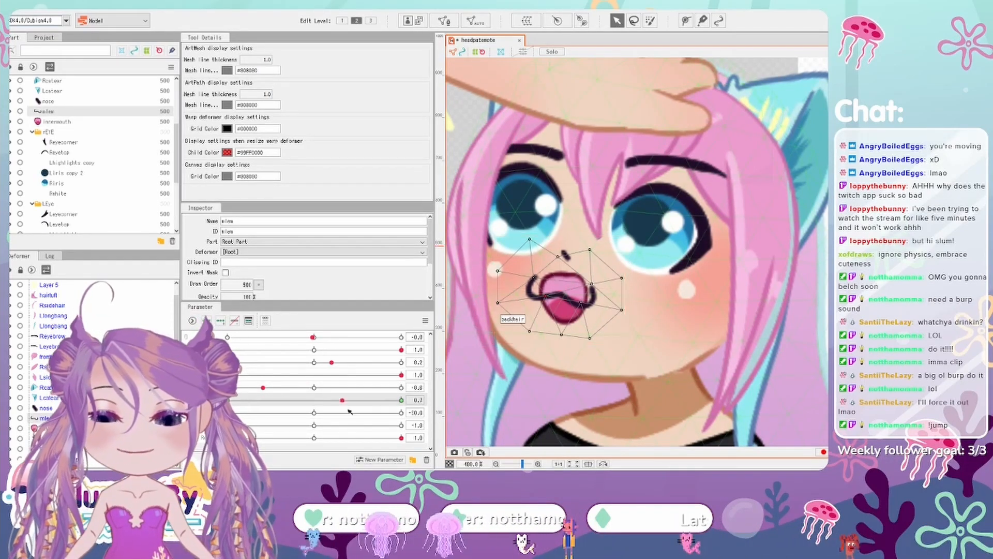
{"action": "left_click", "coordinate": [564, 252]}
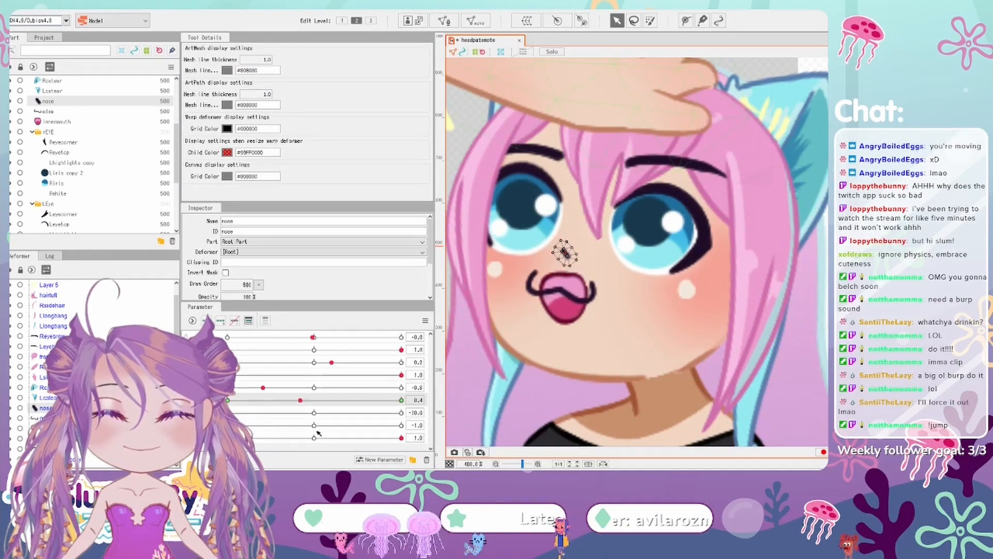
- Regenerate the inner mouth's mesh with denser points and key it on the mouthopen parameter
{"action": "left_click", "coordinate": [558, 303]}
{"action": "scroll", "coordinate": [549, 294], "scroll_direction": "up", "scroll_amount": 2}
{"action": "left_click_drag", "start_coordinate": [611, 243], "coordinate": [625, 270]}
{"action": "key", "text": "ctrl+z"}
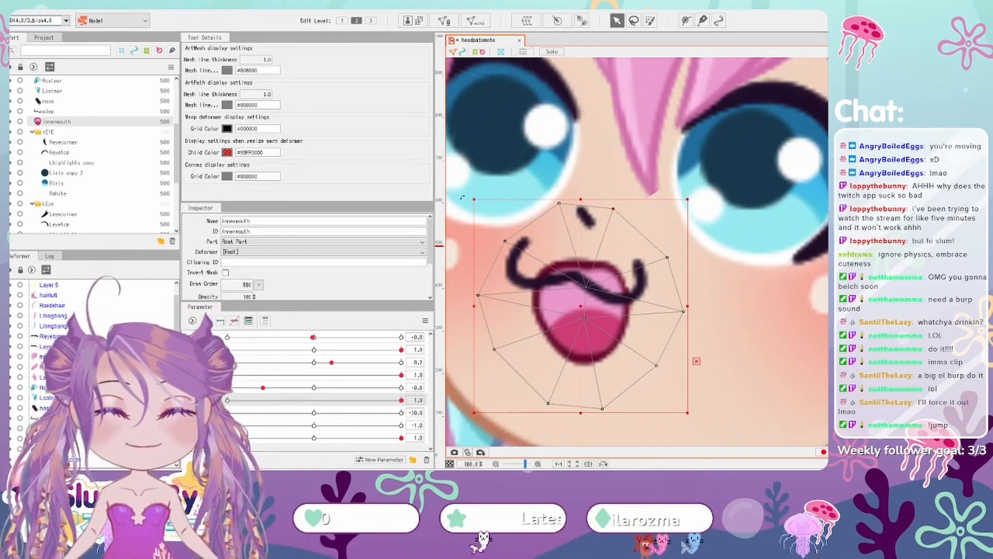
{"action": "key", "text": "ctrl+z"}
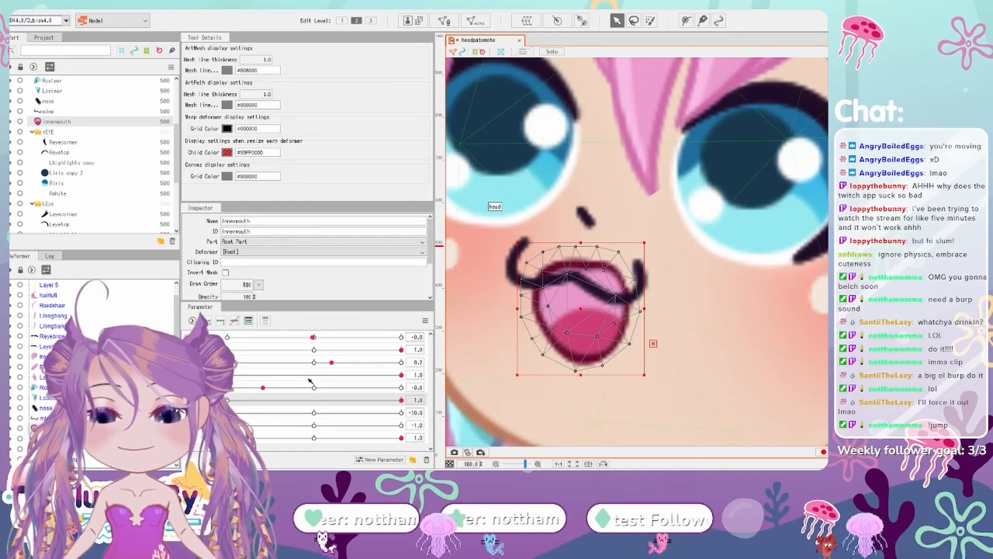
{"action": "scroll", "coordinate": [599, 267], "scroll_direction": "up", "scroll_amount": 1}
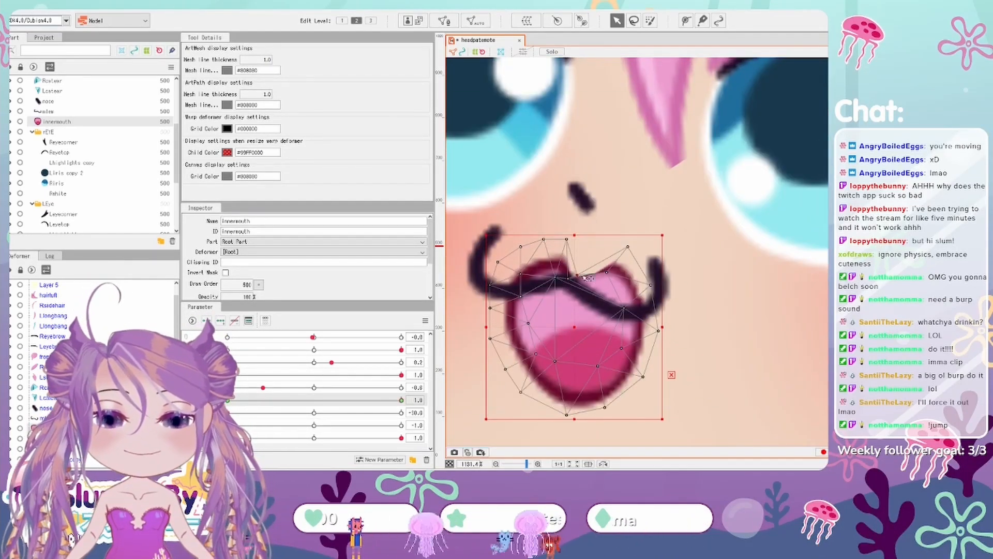
- Pull the inner mouth's upper mesh points down onto the mouth line at mouthopen 1.0
{"action": "left_click_drag", "start_coordinate": [610, 284], "coordinate": [622, 297]}
{"action": "left_click_drag", "start_coordinate": [651, 285], "coordinate": [639, 315]}
{"action": "mouse_move", "coordinate": [402, 400]}
{"action": "left_mouse_down"}
{"action": "mouse_move", "coordinate": [228, 400]}
{"action": "mouse_move", "coordinate": [401, 399]}
{"action": "left_mouse_up"}
{"action": "left_click_drag", "start_coordinate": [566, 239], "coordinate": [547, 280]}
{"action": "left_click_drag", "start_coordinate": [520, 273], "coordinate": [521, 292]}
{"action": "left_click_drag", "start_coordinate": [521, 247], "coordinate": [517, 293]}
{"action": "left_click_drag", "start_coordinate": [498, 262], "coordinate": [495, 287]}
- Collapse the inner mouth's remaining mesh points behind the mouth line to form the closed mouth at mouthopen 1.0
{"action": "scroll", "coordinate": [549, 313], "scroll_direction": "down", "scroll_amount": 1}
{"action": "left_click_drag", "start_coordinate": [567, 388], "coordinate": [567, 318]}
{"action": "scroll", "coordinate": [571, 311], "scroll_direction": "up", "scroll_amount": 2}
{"action": "left_click_drag", "start_coordinate": [630, 279], "coordinate": [617, 311]}
{"action": "scroll", "coordinate": [631, 280], "scroll_direction": "up", "scroll_amount": 2}
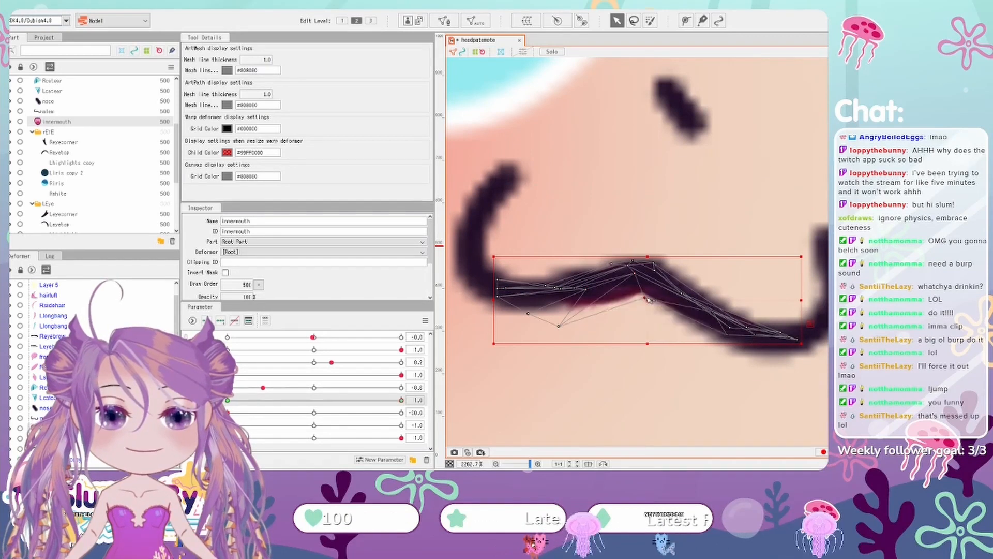
{"action": "scroll", "coordinate": [600, 308], "scroll_direction": "down", "scroll_amount": 6}
{"action": "left_click_drag", "start_coordinate": [601, 307], "coordinate": [594, 306]}
{"action": "left_click_drag", "start_coordinate": [402, 400], "coordinate": [228, 400]}
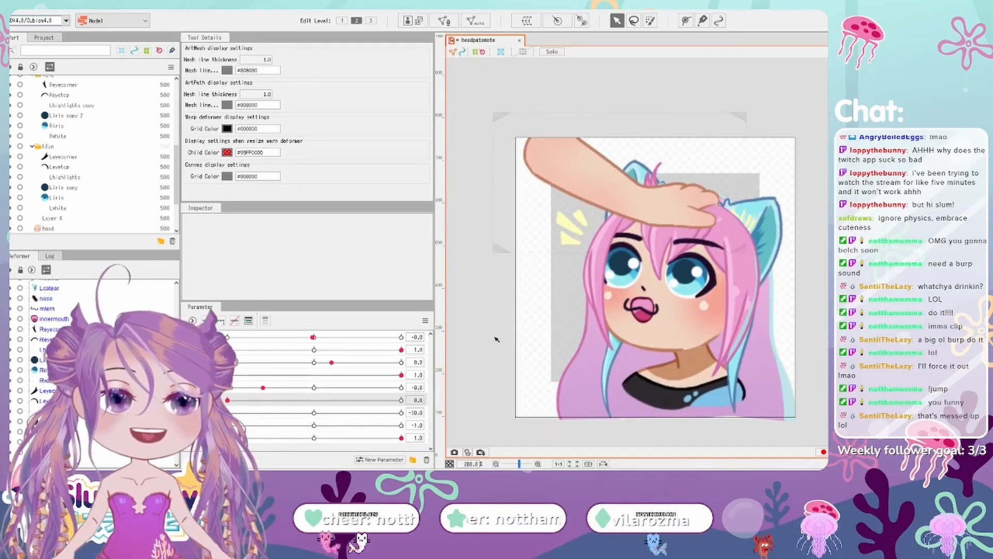
- Tuck the inner mouth's upper right mesh points under the mouth line for the open mouth at mouthopen 0.0
{"action": "scroll", "coordinate": [662, 324], "scroll_direction": "up", "scroll_amount": 3}
{"action": "left_click", "coordinate": [604, 277]}
{"action": "scroll", "coordinate": [605, 272], "scroll_direction": "up", "scroll_amount": 2}
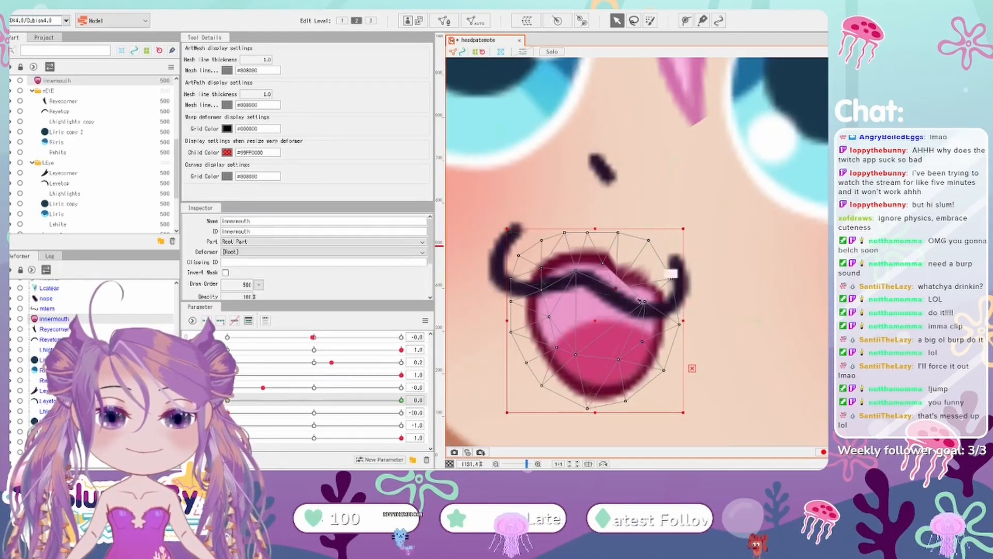
{"action": "left_click_drag", "start_coordinate": [672, 278], "coordinate": [654, 312]}
{"action": "left_click_drag", "start_coordinate": [649, 240], "coordinate": [628, 305]}
{"action": "left_click_drag", "start_coordinate": [618, 232], "coordinate": [595, 281]}
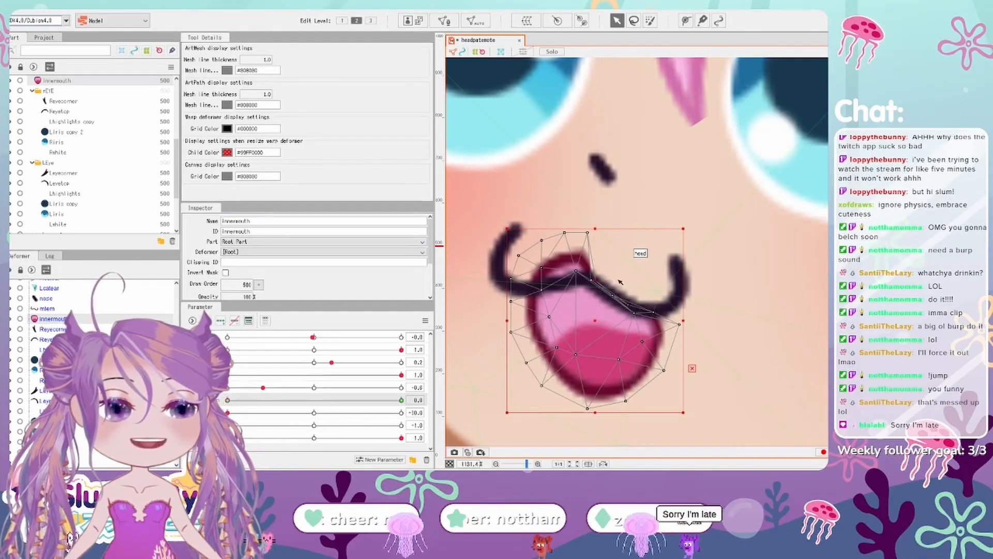
- Compare the open and closed mouth by sweeping the mouthopen parameter between 0.0 and 1.0
{"action": "scroll", "coordinate": [523, 281], "scroll_direction": "down", "scroll_amount": 4}
{"action": "left_click", "coordinate": [801, 321]}
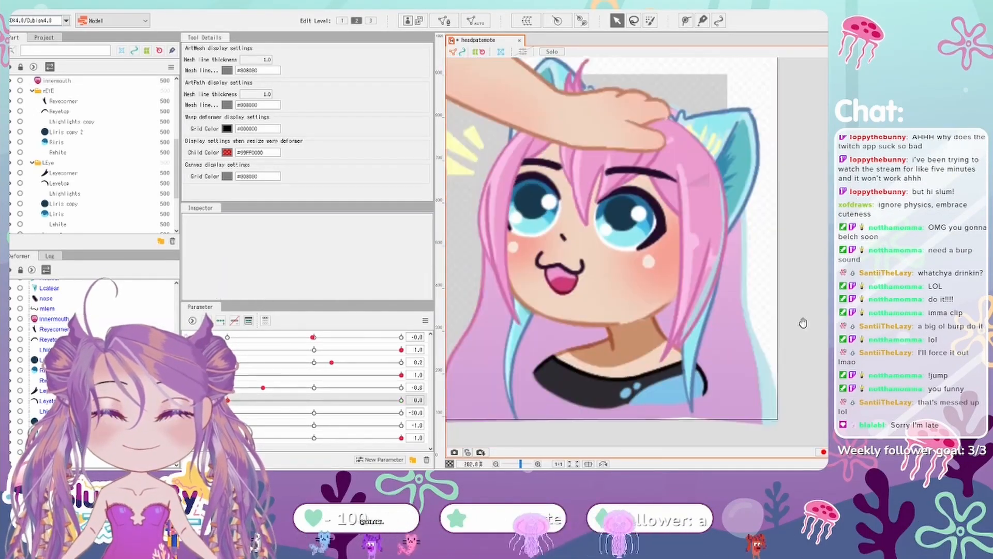
{"action": "scroll", "coordinate": [795, 319], "scroll_direction": "down", "scroll_amount": 3}
{"action": "left_click_drag", "start_coordinate": [277, 400], "coordinate": [227, 400]}
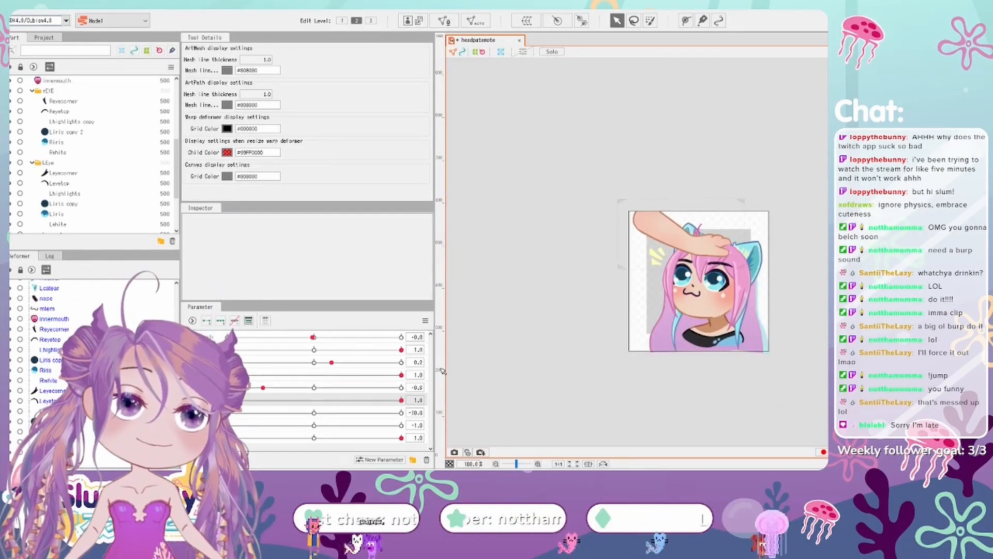
{"action": "left_click_drag", "start_coordinate": [443, 371], "coordinate": [228, 399]}
- Wrap the mouth line and inner mouth in a warp deformer and key it on the mouthopen parameter
{"action": "scroll", "coordinate": [802, 325], "scroll_direction": "up", "scroll_amount": 2}
{"action": "left_click", "coordinate": [585, 280]}
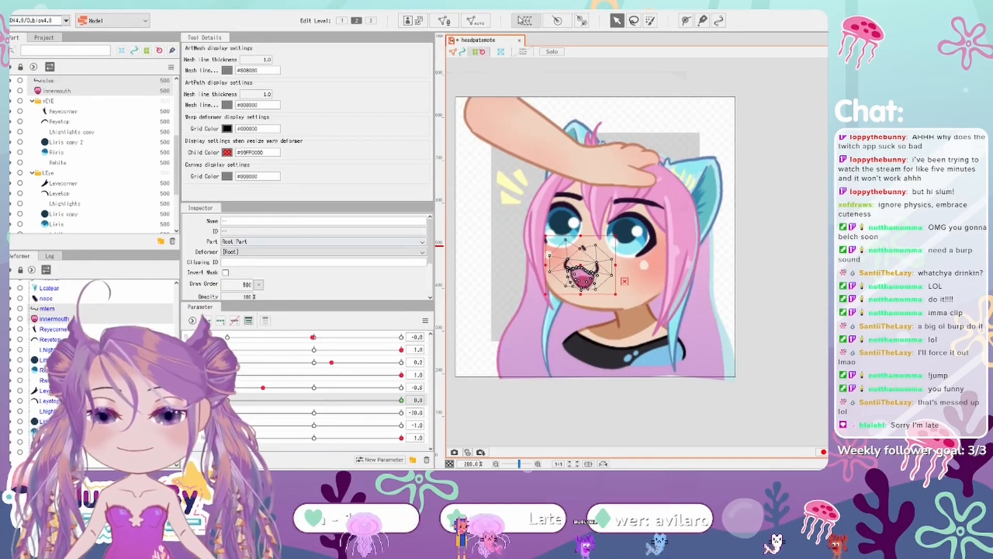
{"action": "left_click", "coordinate": [581, 266]}
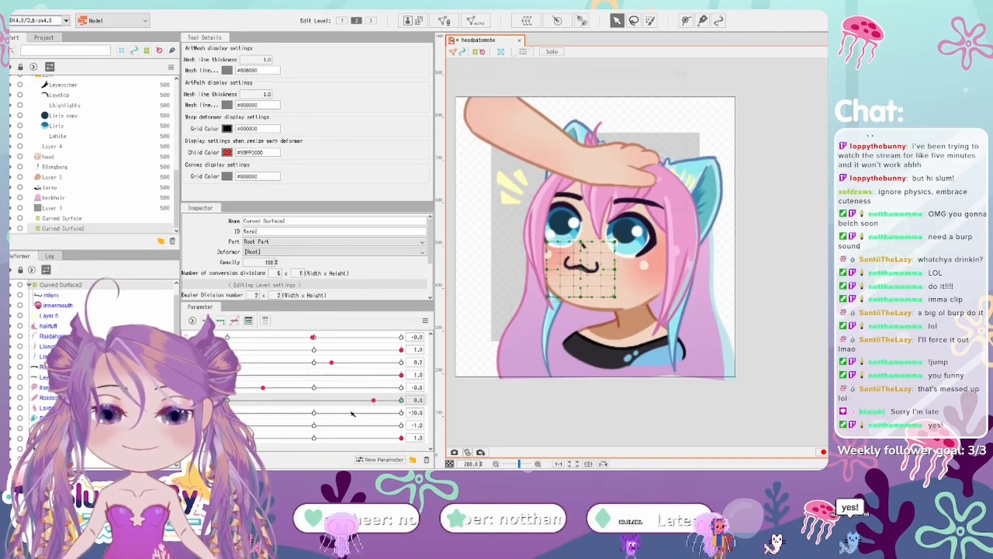
- Key the head mesh on the mouthopen parameter and compare the face with the mouth open and closed
{"action": "left_click", "coordinate": [607, 300]}
{"action": "left_click", "coordinate": [607, 300]}
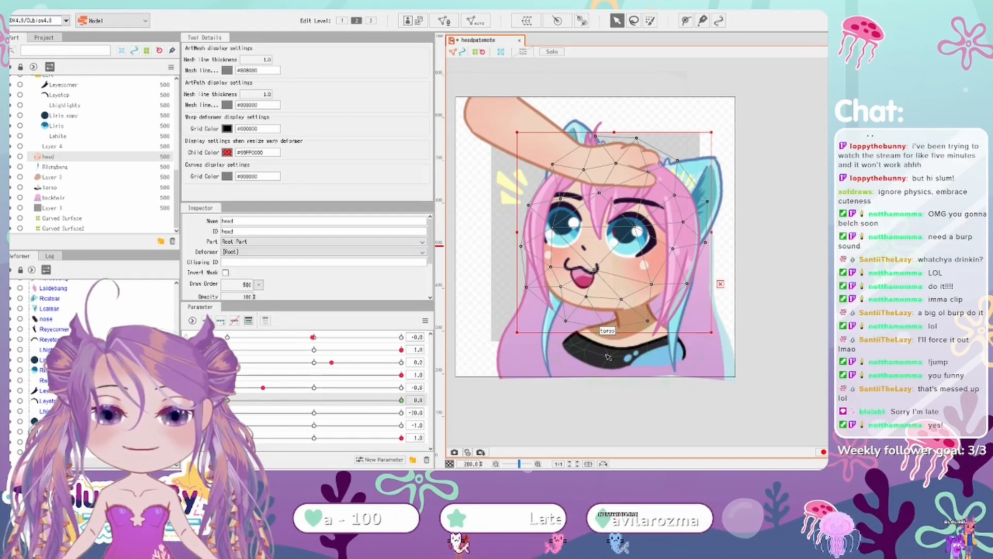
{"action": "left_click", "coordinate": [466, 243]}
{"action": "left_click_drag", "start_coordinate": [401, 400], "coordinate": [228, 400]}
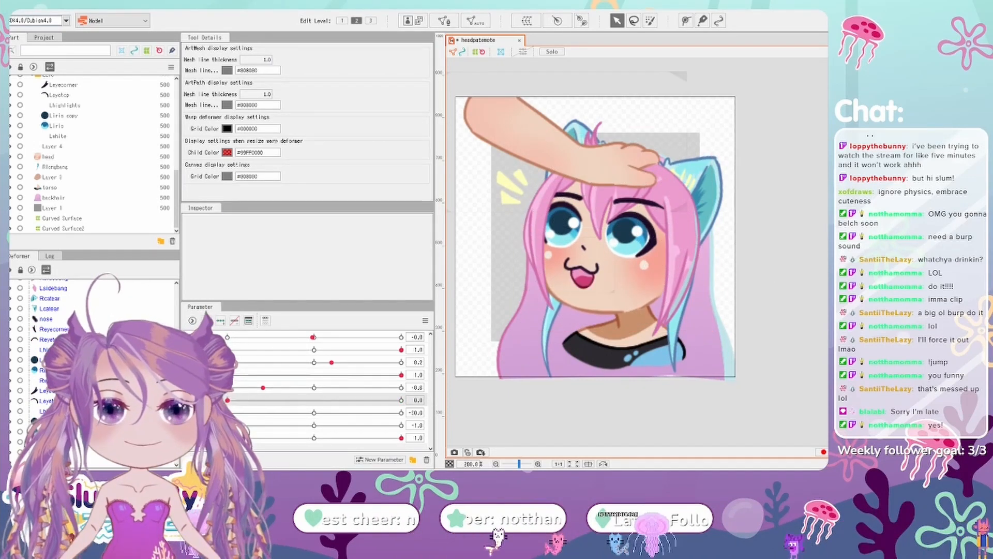
{"action": "scroll", "coordinate": [802, 325], "scroll_direction": "down", "scroll_amount": 3}
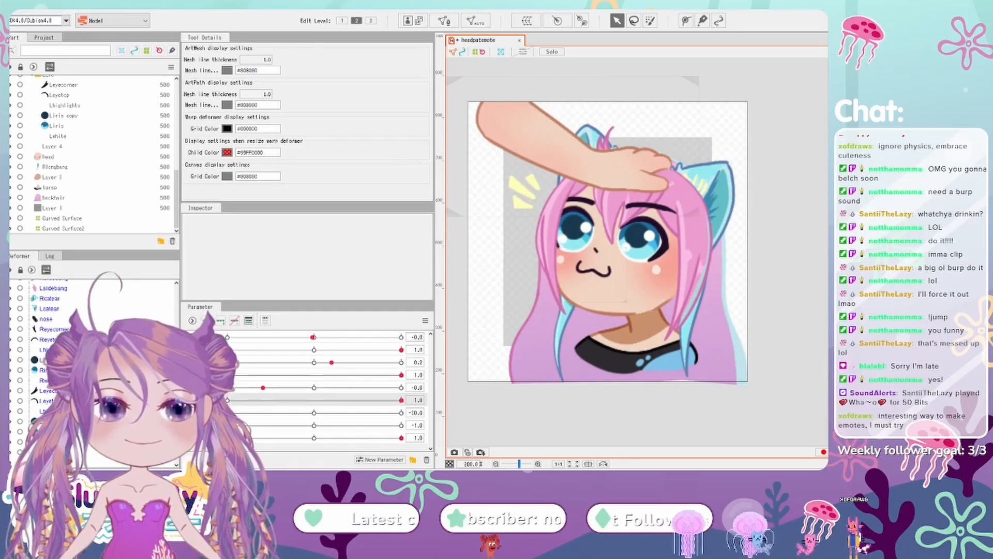
{"action": "scroll", "coordinate": [713, 221], "scroll_direction": "up", "scroll_amount": 4}
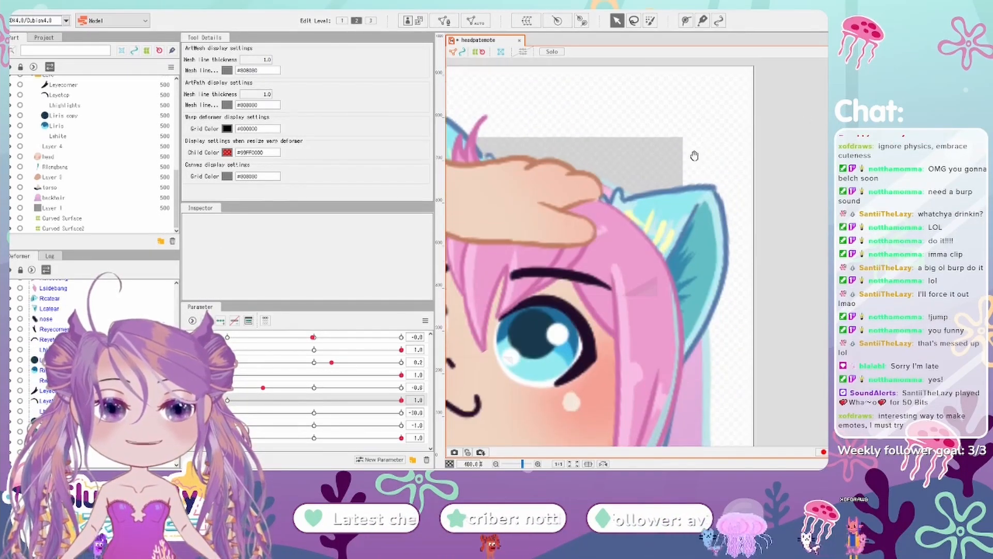
{"action": "left_click", "coordinate": [713, 221]}
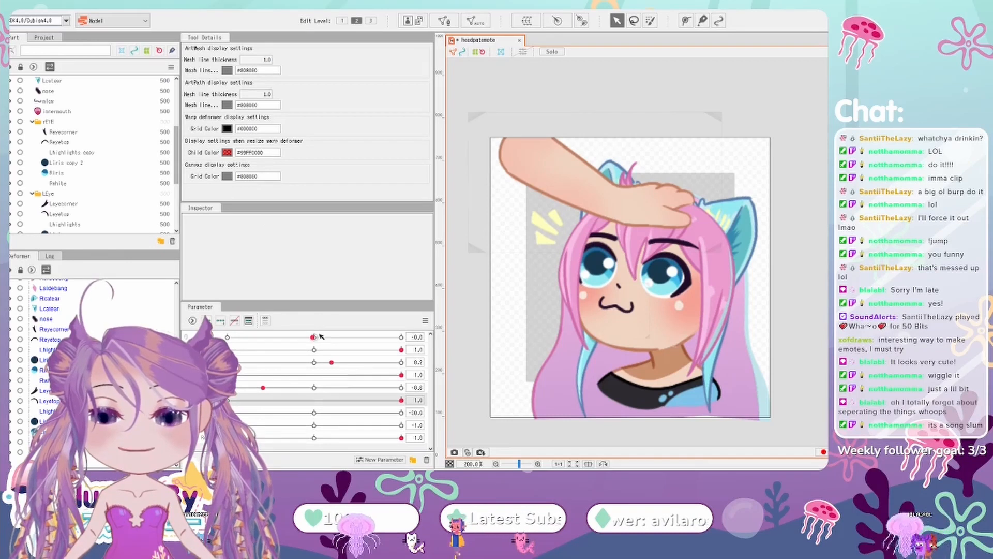
- Open the physics and scene blending settings and preview the rig with random pose playback
{"action": "mouse_move", "coordinate": [314, 338]}
{"action": "left_mouse_down"}
{"action": "mouse_move", "coordinate": [365, 349]}
{"action": "mouse_move", "coordinate": [297, 342]}
{"action": "left_mouse_up"}
{"action": "left_click", "coordinate": [69, 7]}
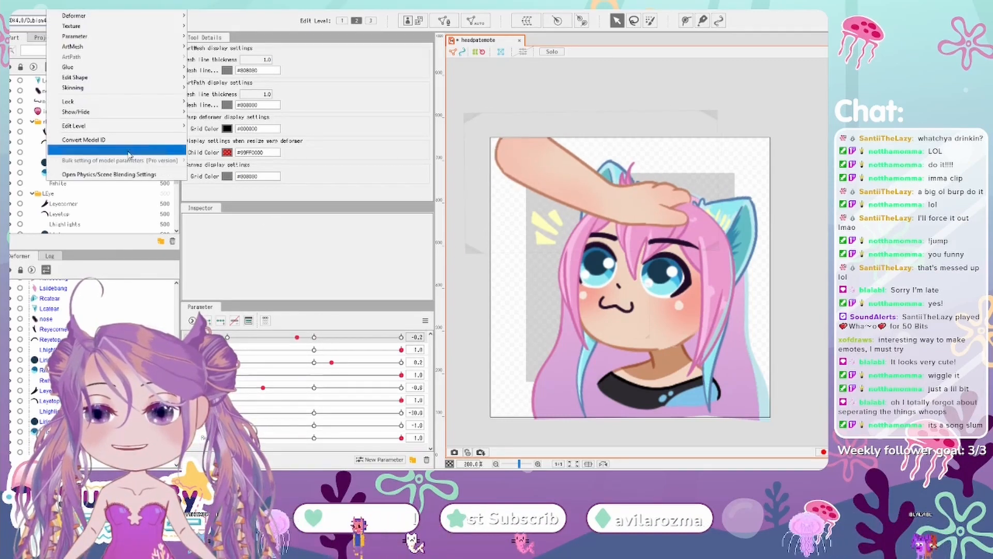
{"action": "left_click", "coordinate": [144, 172]}
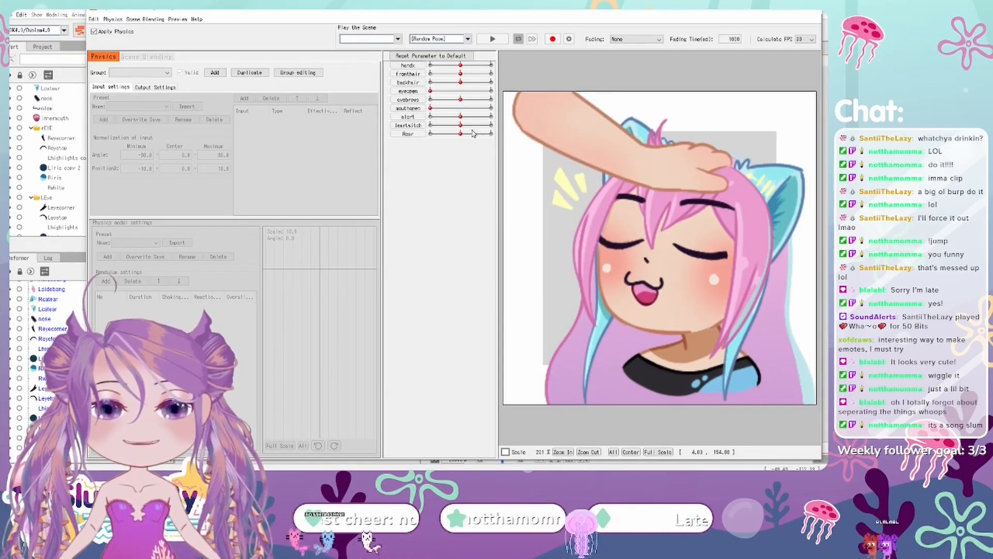
{"action": "left_click", "coordinate": [493, 37]}
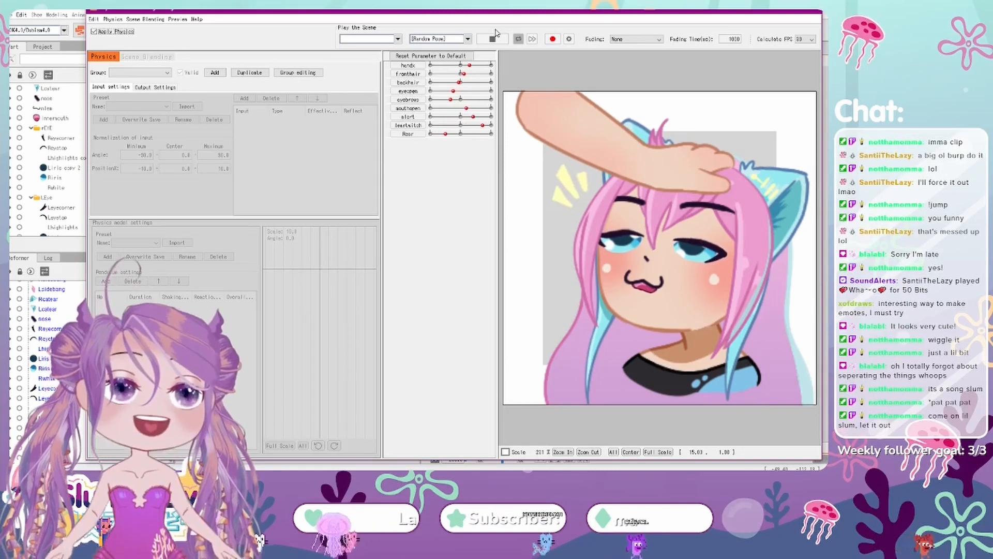
{"action": "left_click", "coordinate": [492, 39]}
- Add a physics group named hair, import the Hair (Short) preset and add two more pendulums
{"action": "left_click", "coordinate": [158, 73]}
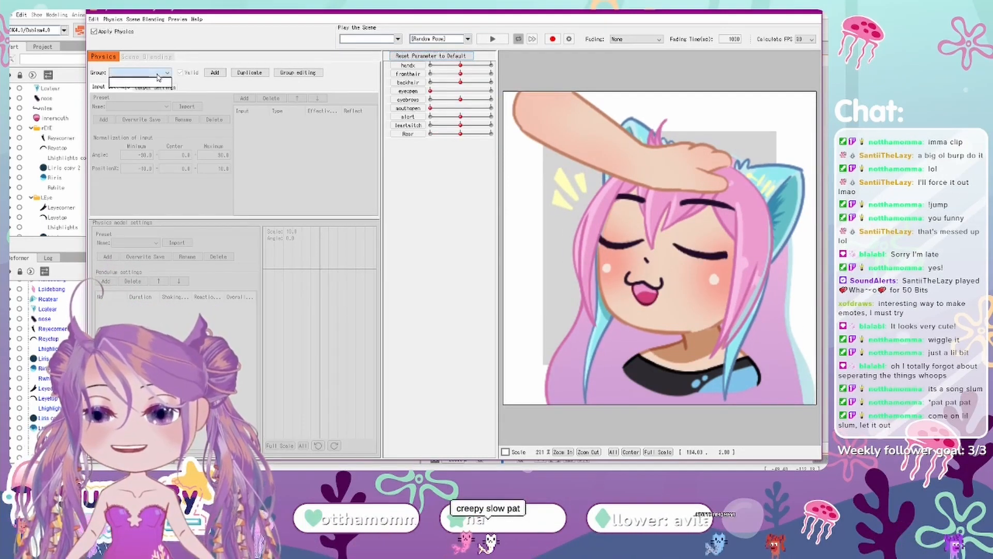
{"action": "left_click", "coordinate": [215, 73]}
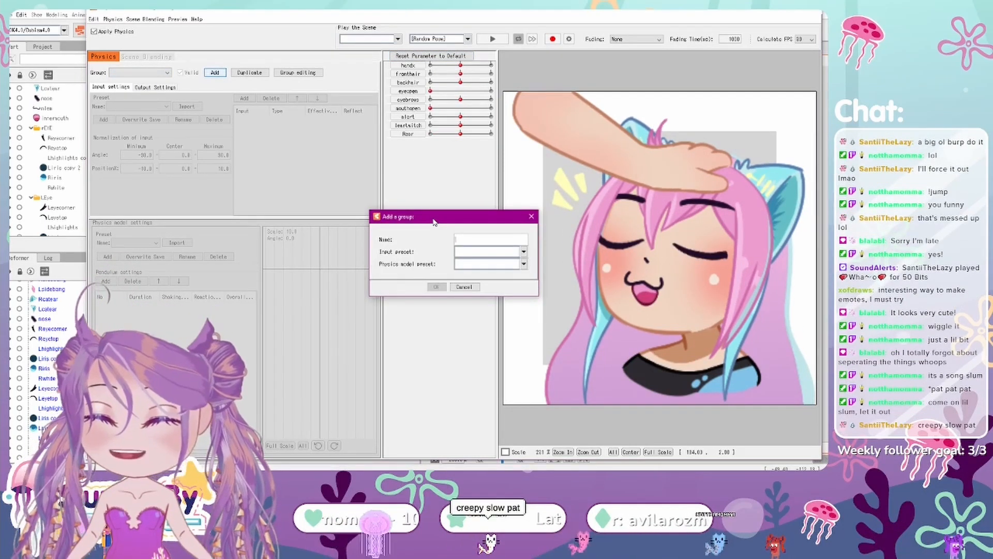
{"action": "type", "text": "hair"}
{"action": "key", "text": "Return"}
{"action": "left_click", "coordinate": [156, 243]}
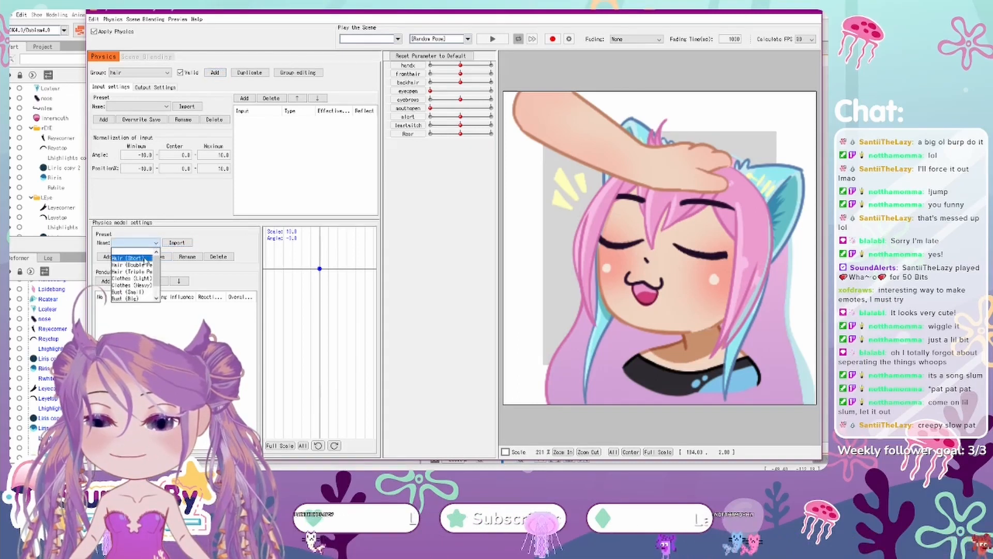
{"action": "left_click", "coordinate": [134, 258]}
{"action": "left_click", "coordinate": [177, 243]}
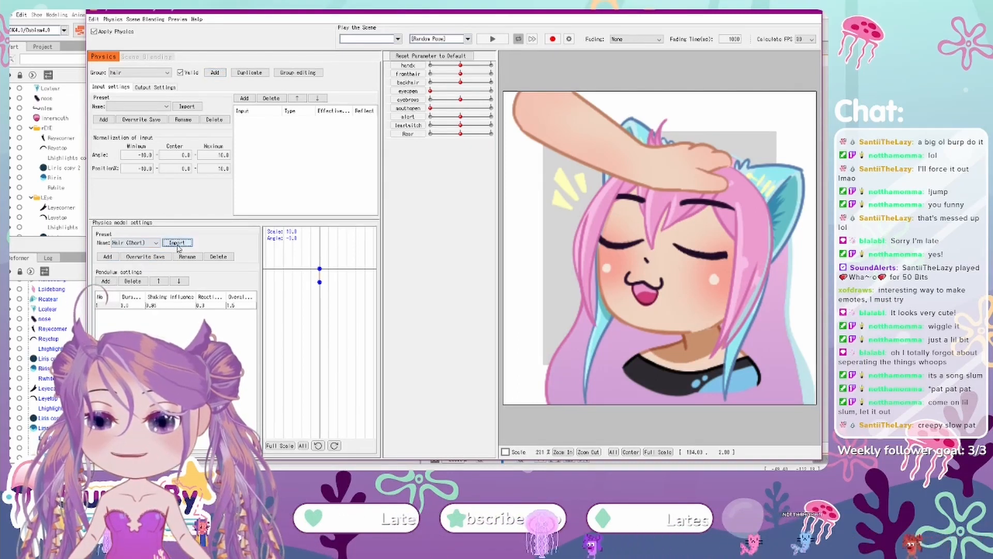
{"action": "left_click", "coordinate": [106, 281]}
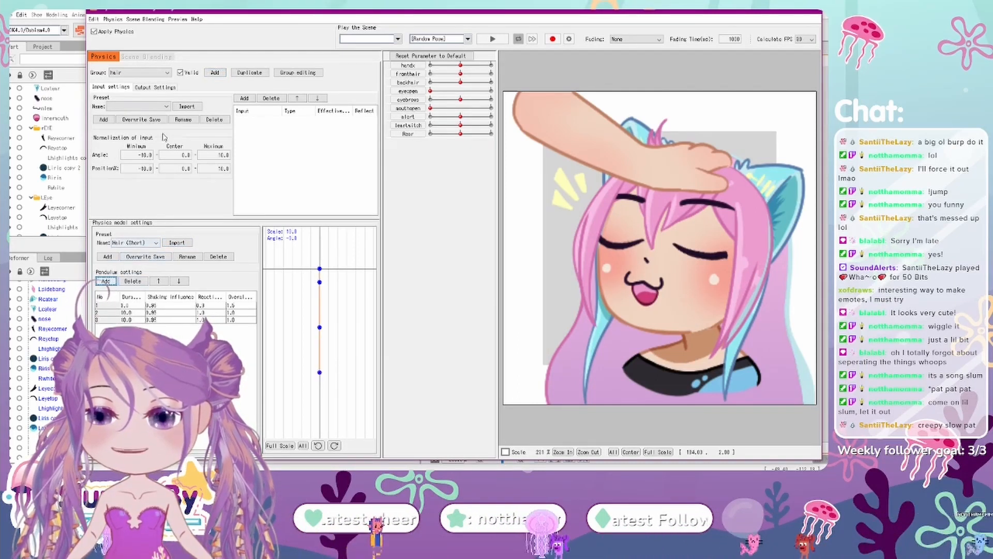
- Add handx as a position input for the hair group and open the group's output settings
{"action": "left_click", "coordinate": [244, 99]}
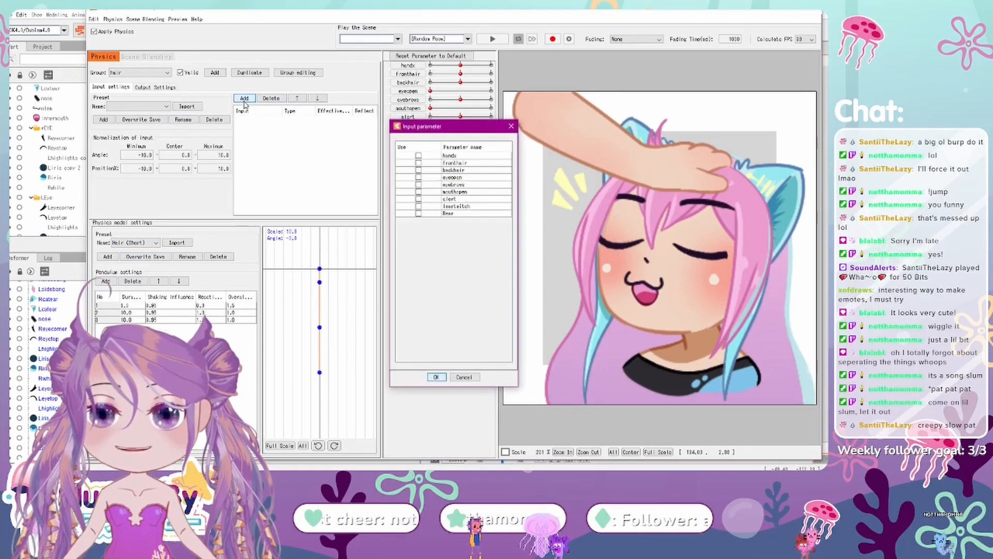
{"action": "left_click", "coordinate": [436, 377]}
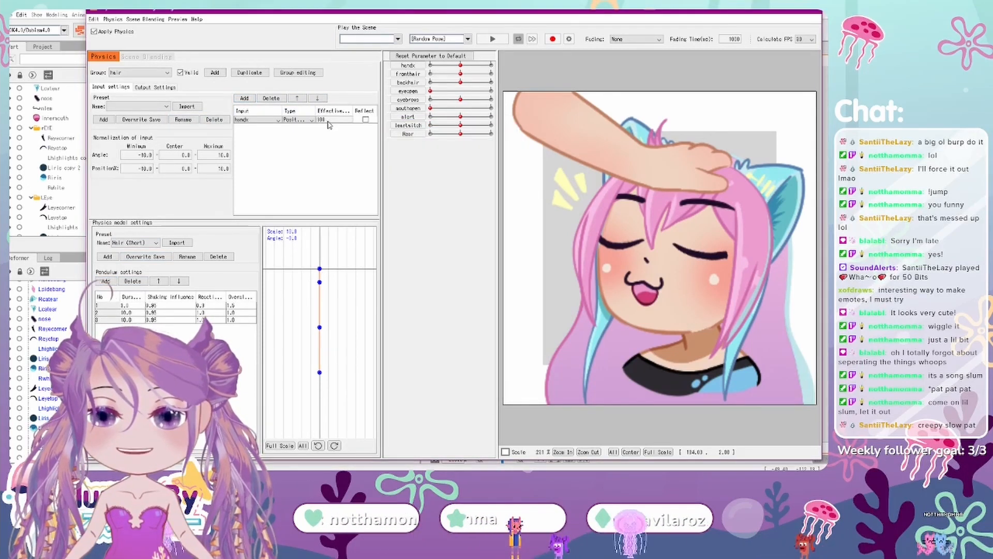
{"action": "left_click", "coordinate": [151, 87]}
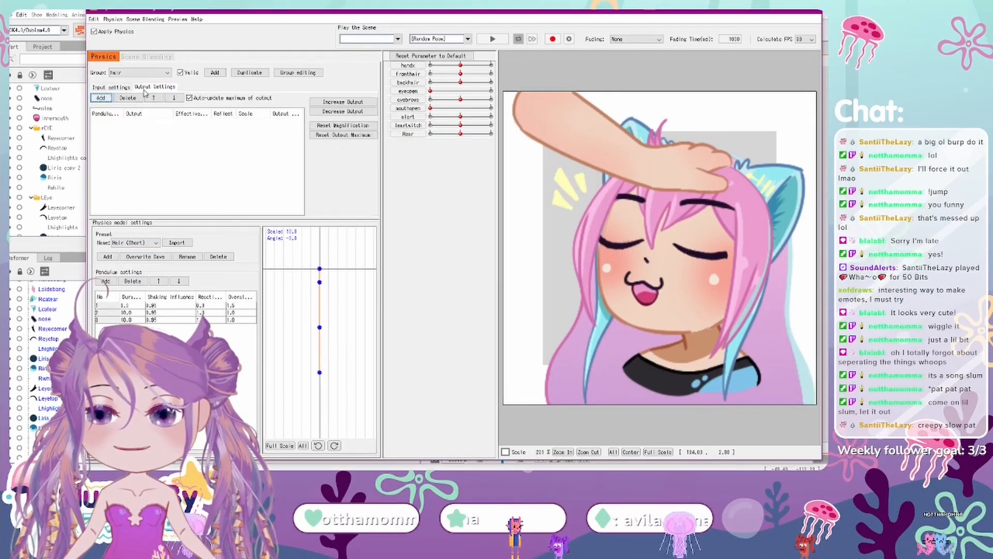
- Add fronthair and backhair as outputs of the hair physics group and test the swing by moving handx
{"action": "left_click", "coordinate": [102, 98]}
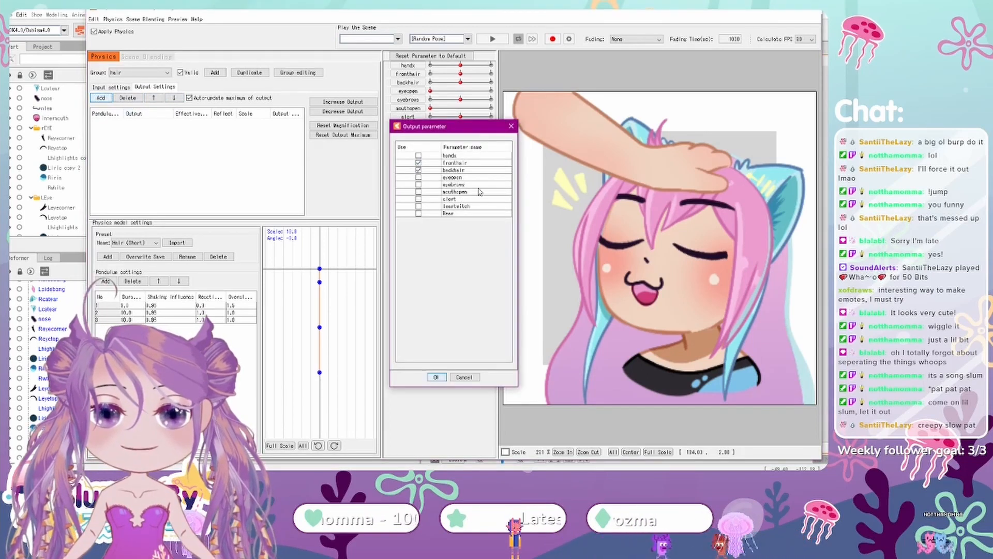
{"action": "left_click", "coordinate": [437, 377]}
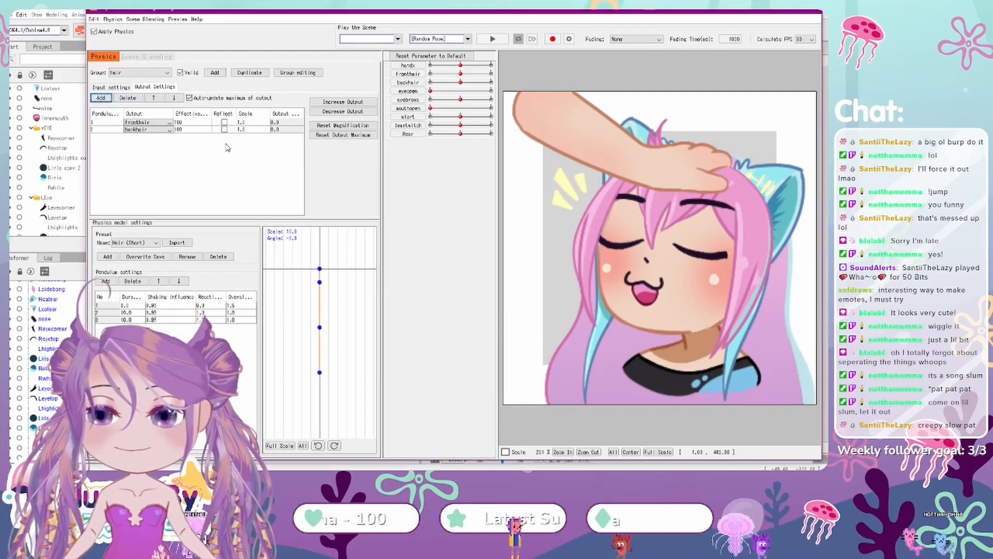
{"action": "left_click", "coordinate": [122, 88]}
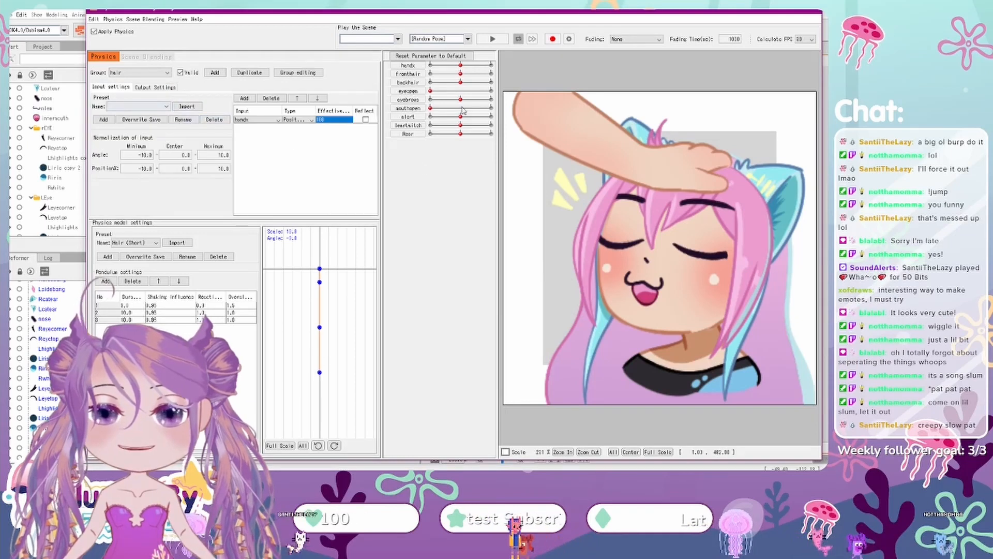
{"action": "left_click_drag", "start_coordinate": [465, 68], "coordinate": [490, 69]}
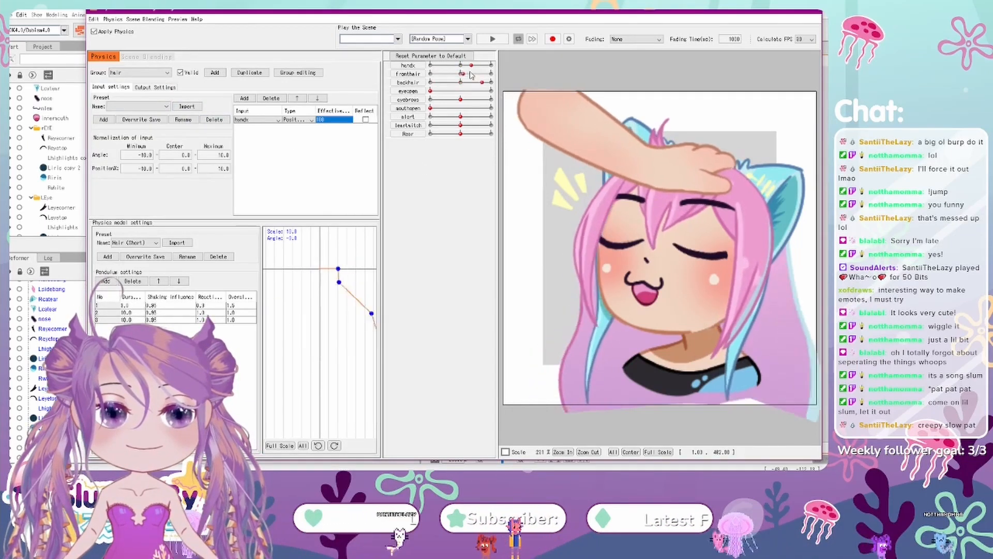
{"action": "left_click_drag", "start_coordinate": [471, 75], "coordinate": [454, 83]}
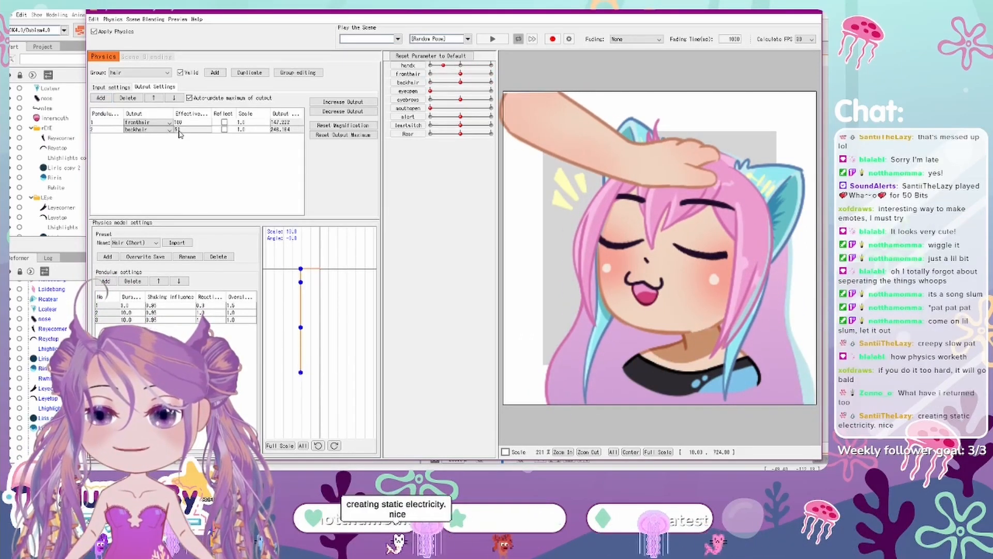
- Reduce the backhair output's effectiveness, set the fronthair's to 80, and test the hair motion by moving handx
{"action": "key", "text": "Return"}
{"action": "left_click_drag", "start_coordinate": [444, 67], "coordinate": [432, 68]}
{"action": "double_click", "coordinate": [187, 124]}
{"action": "type", "text": "80"}
{"action": "key", "text": "Return"}
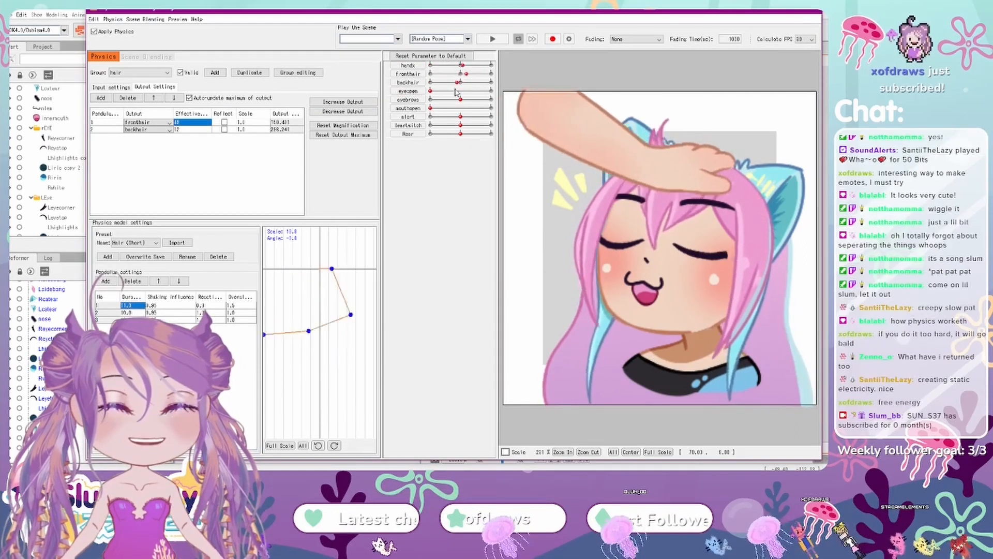
{"action": "left_click_drag", "start_coordinate": [488, 91], "coordinate": [489, 91]}
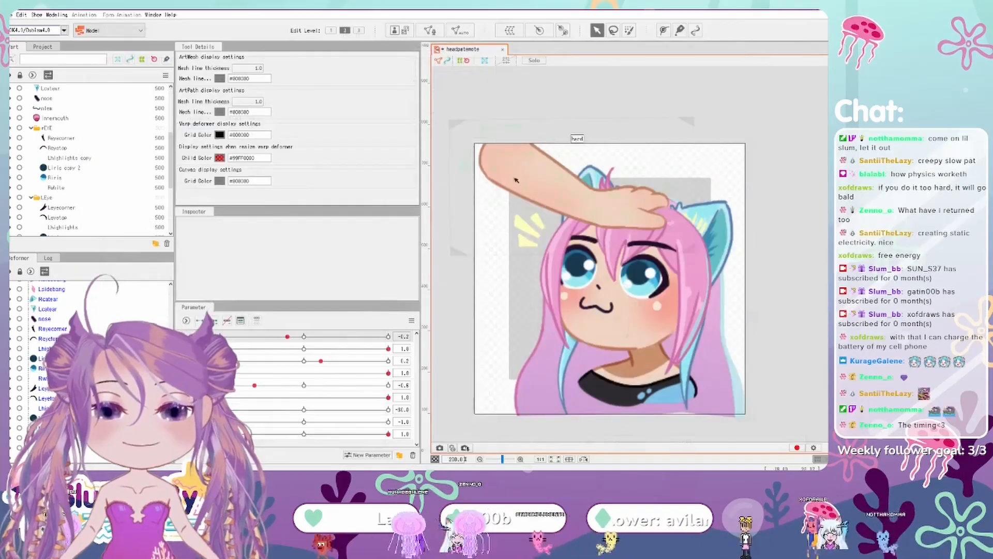
- Select the head mesh and create a parameter named headmove with minimum -1, default 0 and maximum 1
{"action": "scroll", "coordinate": [528, 274], "scroll_direction": "down", "scroll_amount": 4}
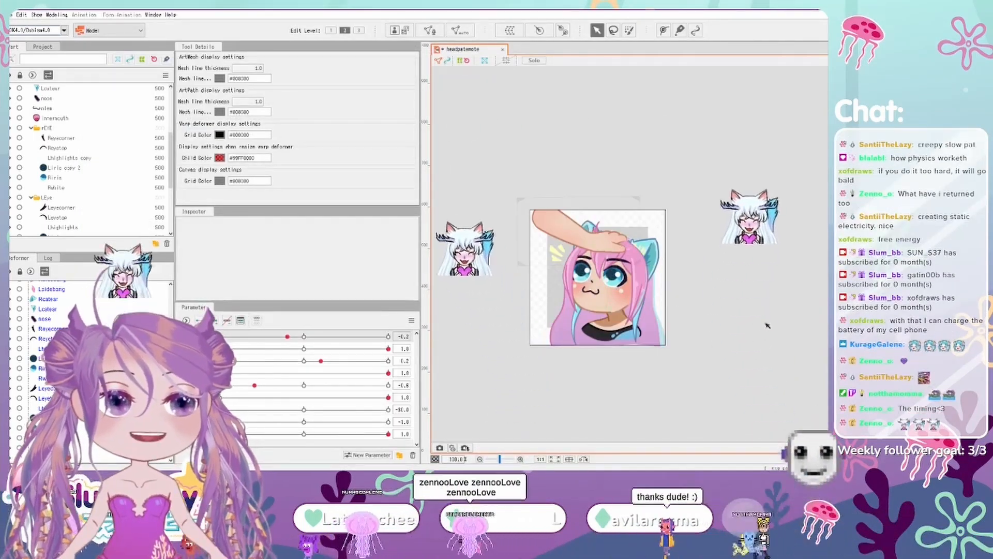
{"action": "scroll", "coordinate": [729, 368], "scroll_direction": "up", "scroll_amount": 2}
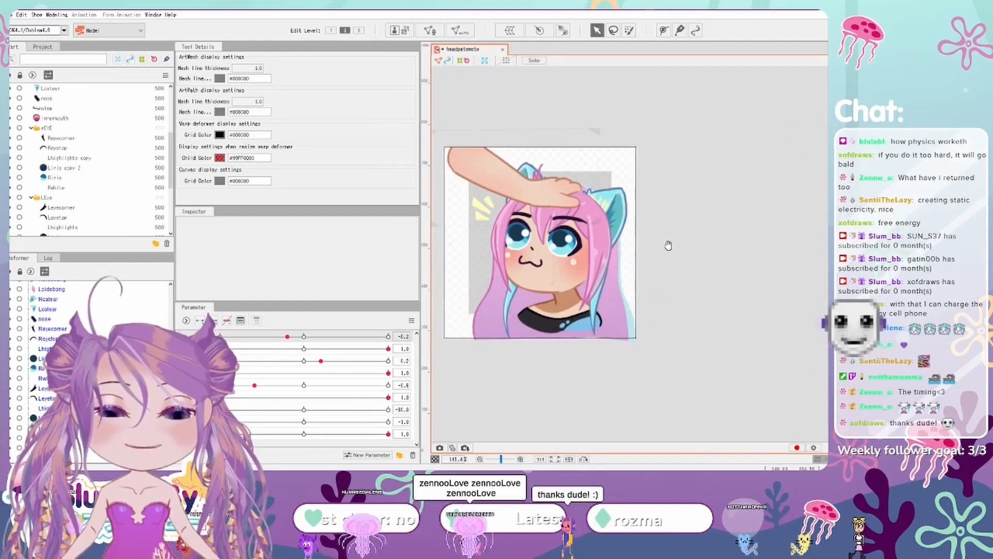
{"action": "scroll", "coordinate": [614, 263], "scroll_direction": "up", "scroll_amount": 4}
{"action": "left_click", "coordinate": [696, 309]}
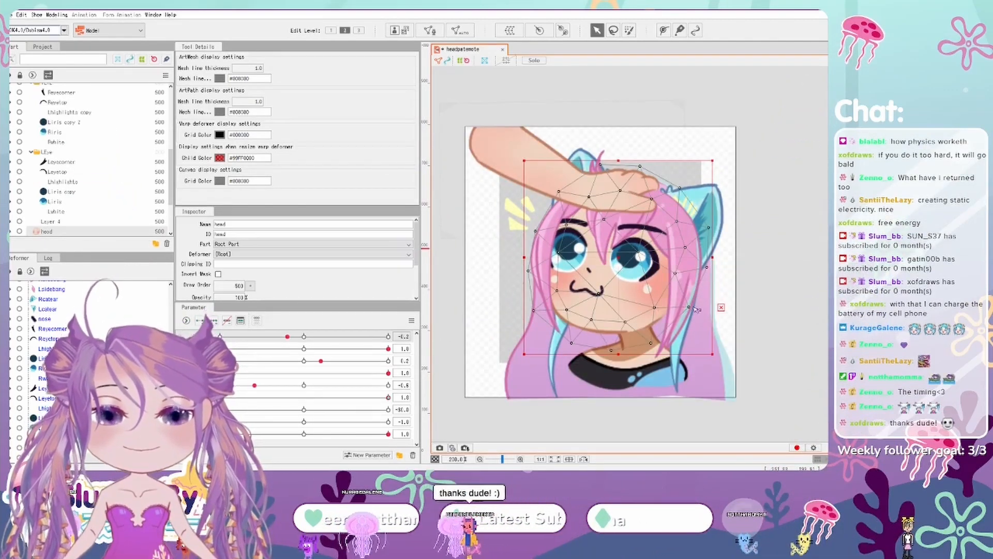
{"action": "left_click_drag", "start_coordinate": [283, 342], "coordinate": [291, 339]}
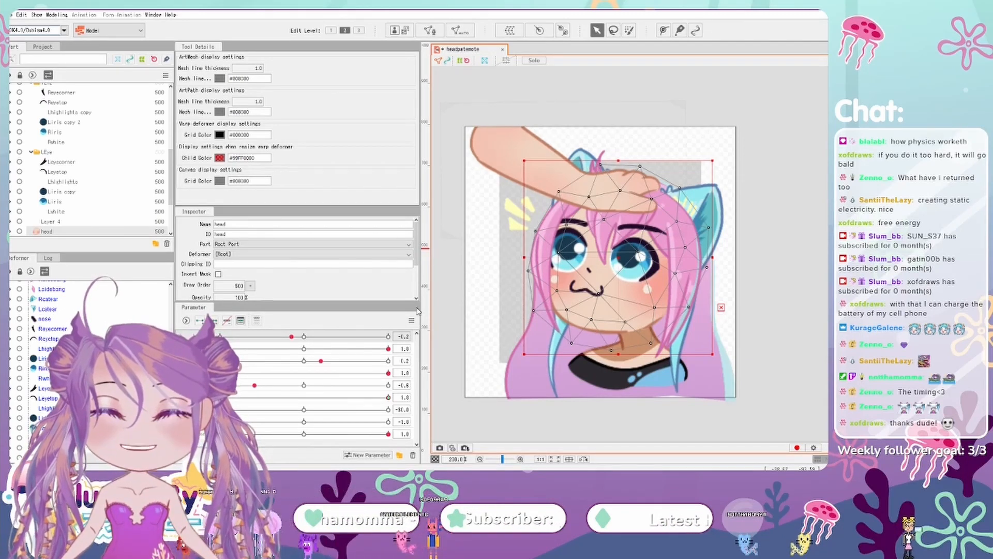
{"action": "left_click", "coordinate": [378, 453]}
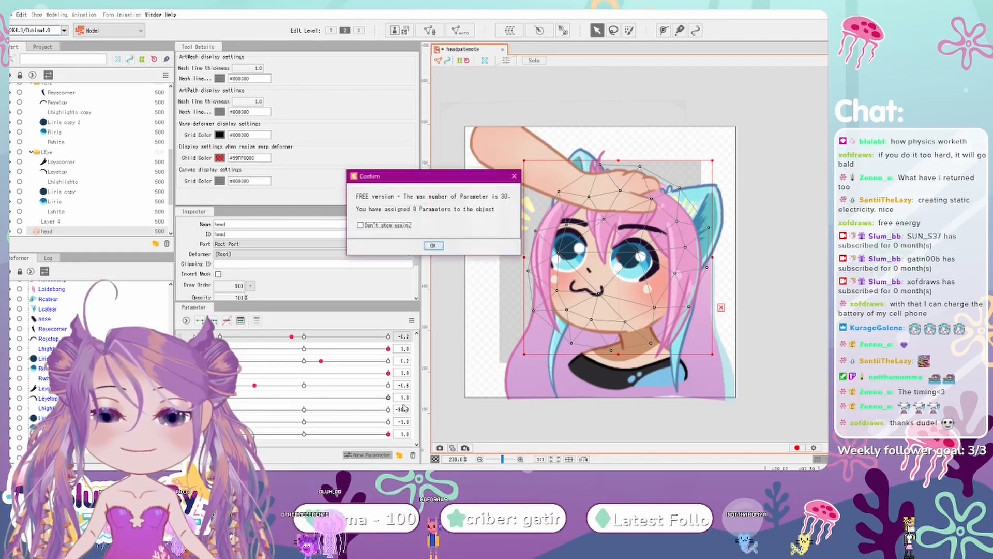
{"action": "left_click", "coordinate": [440, 248]}
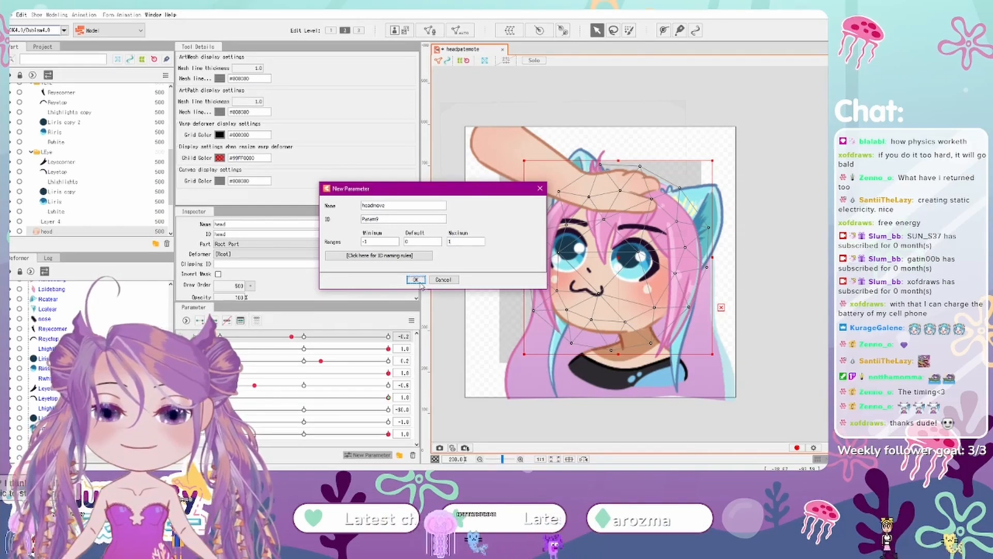
{"action": "left_click", "coordinate": [416, 279]}
- Try to create a parent warp deformer around the head, face, hair and hand parts
{"action": "scroll", "coordinate": [59, 178], "scroll_direction": "down", "scroll_amount": 3}
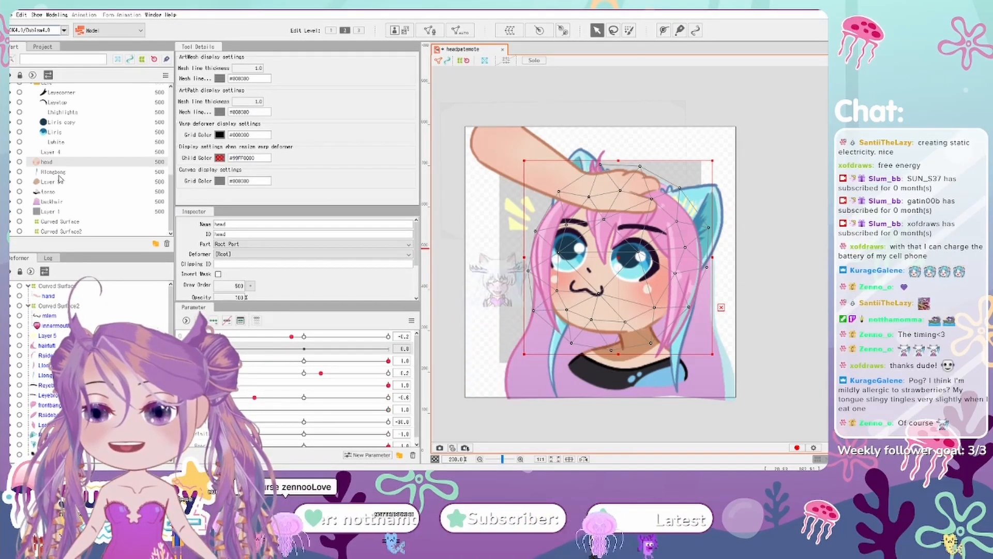
{"action": "left_click", "coordinate": [59, 175]}
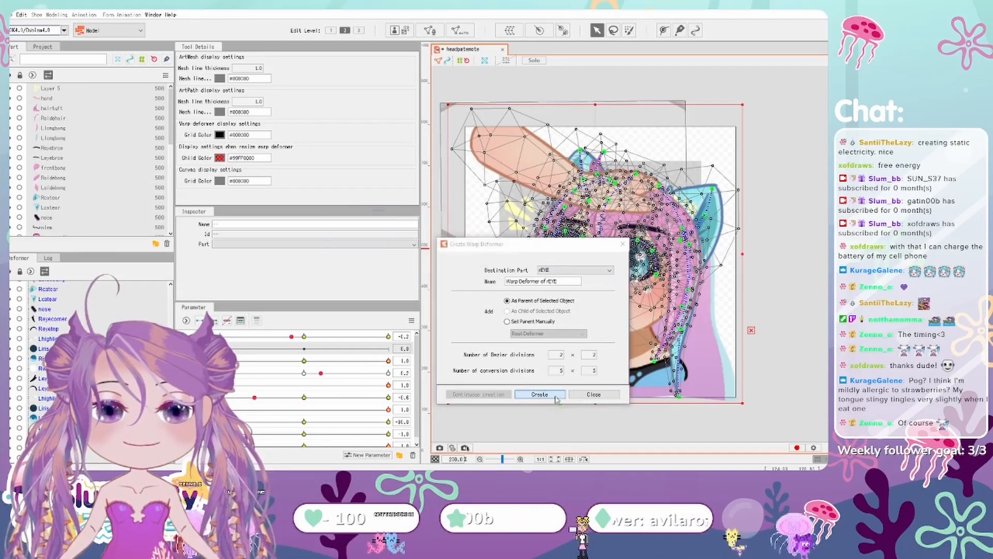
{"action": "key", "text": "Return"}
{"action": "left_click", "coordinate": [432, 251]}
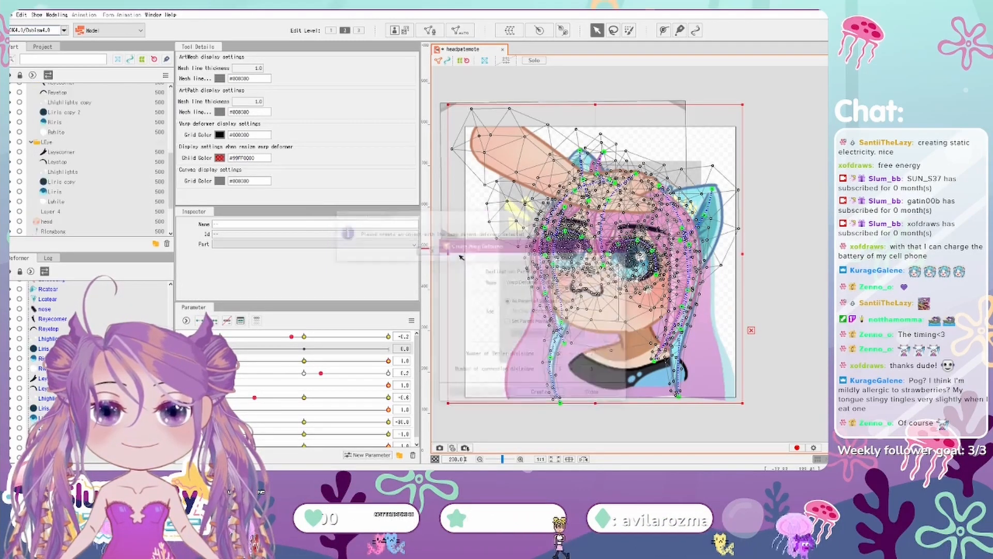
{"action": "scroll", "coordinate": [103, 191], "scroll_direction": "down", "scroll_amount": 5}
{"action": "scroll", "coordinate": [72, 299], "scroll_direction": "up", "scroll_amount": 5}
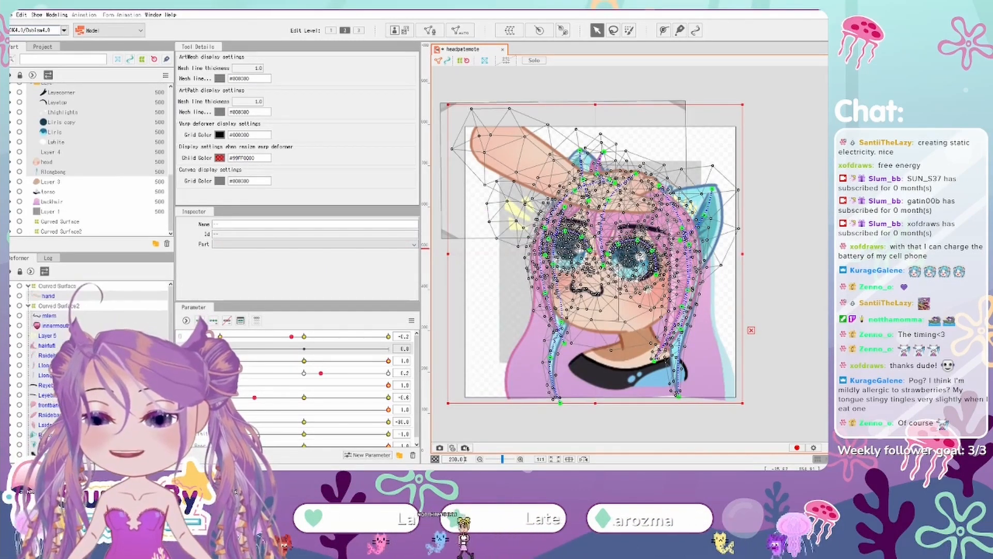
- Try to create the parent warp deformer with Curved Surface and Curved Surface2 added to the selected parts
{"action": "left_click", "coordinate": [59, 306]}
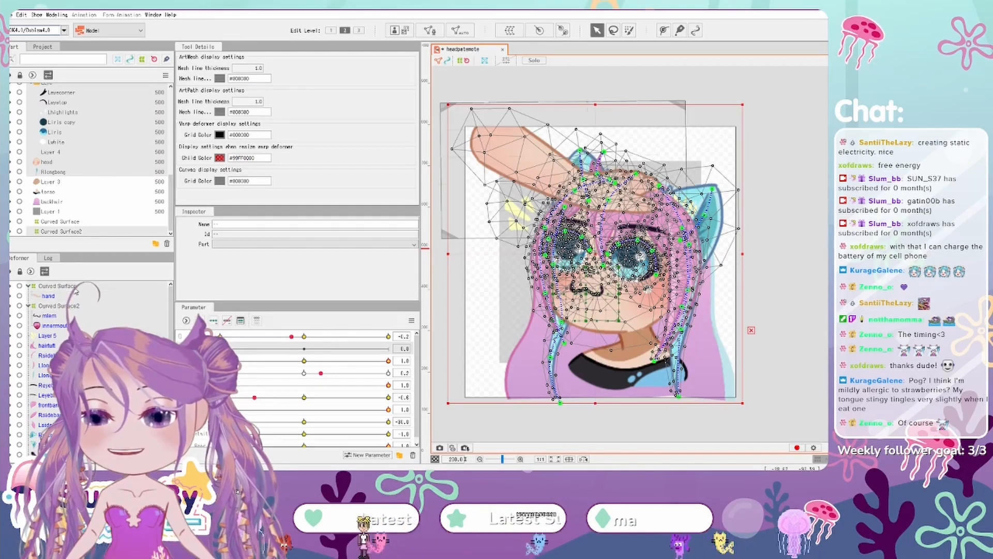
{"action": "left_click", "coordinate": [509, 30]}
{"action": "left_click", "coordinate": [540, 394]}
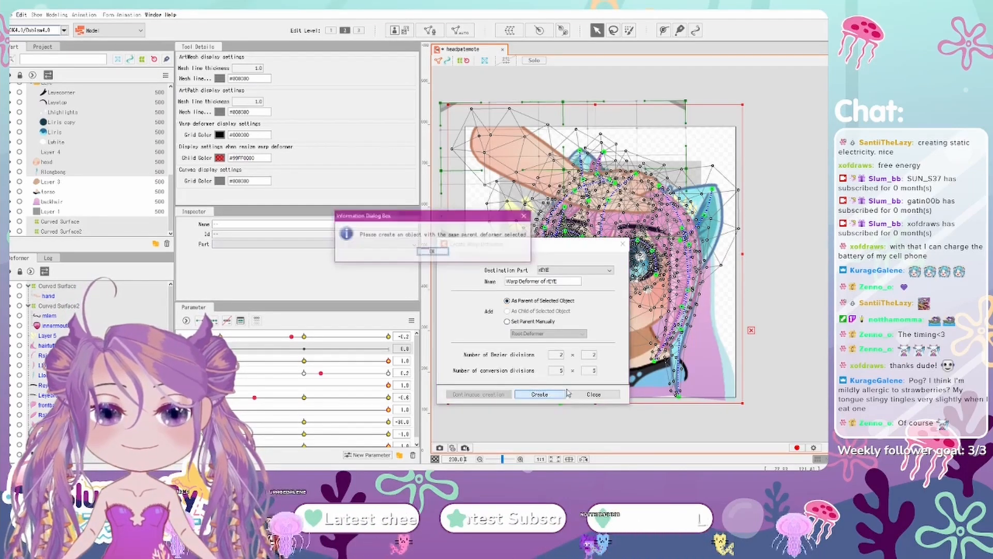
{"action": "left_click", "coordinate": [433, 251]}
- Reselect the parts in the deformer list, including the neck shading layer, and try to create a warp deformer around them
{"action": "scroll", "coordinate": [88, 363], "scroll_direction": "down", "scroll_amount": 5}
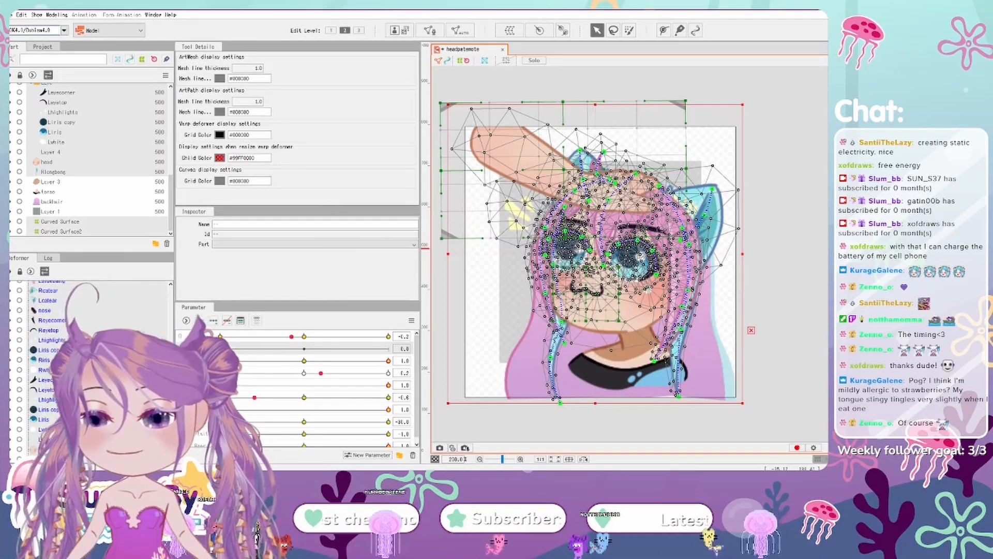
{"action": "left_click", "coordinate": [48, 428]}
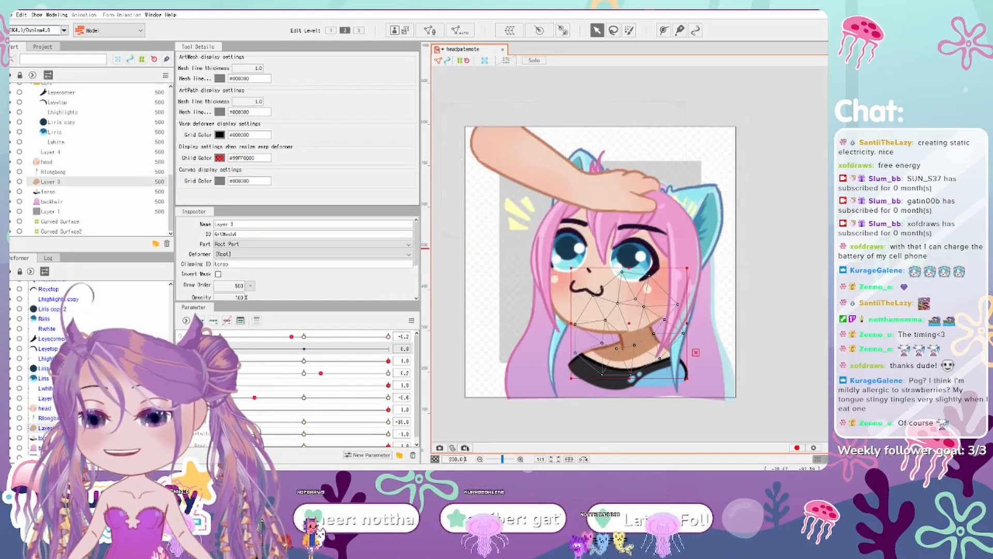
{"action": "left_click", "coordinate": [47, 418]}
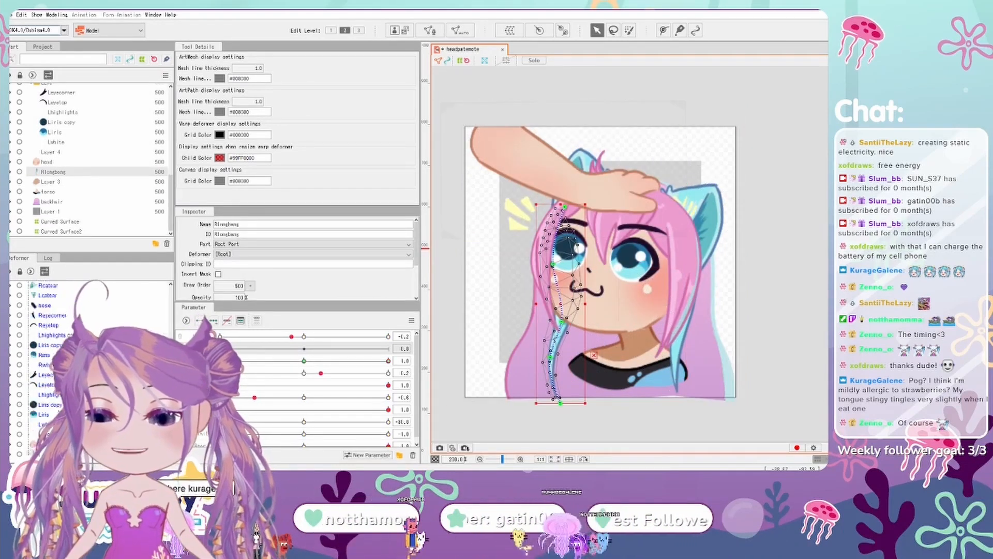
{"action": "scroll", "coordinate": [51, 362], "scroll_direction": "up", "scroll_amount": 3}
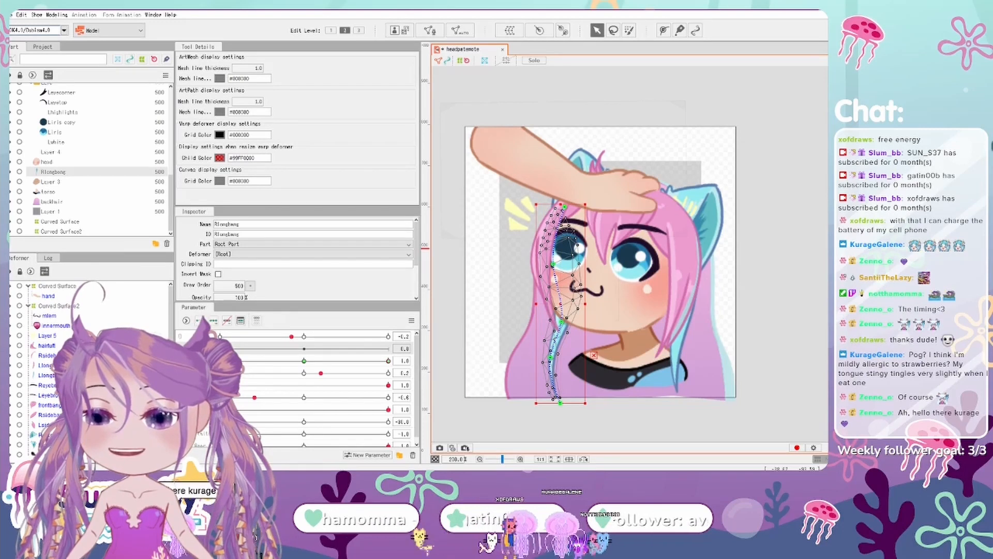
{"action": "left_click", "coordinate": [80, 287], "text": "shift"}
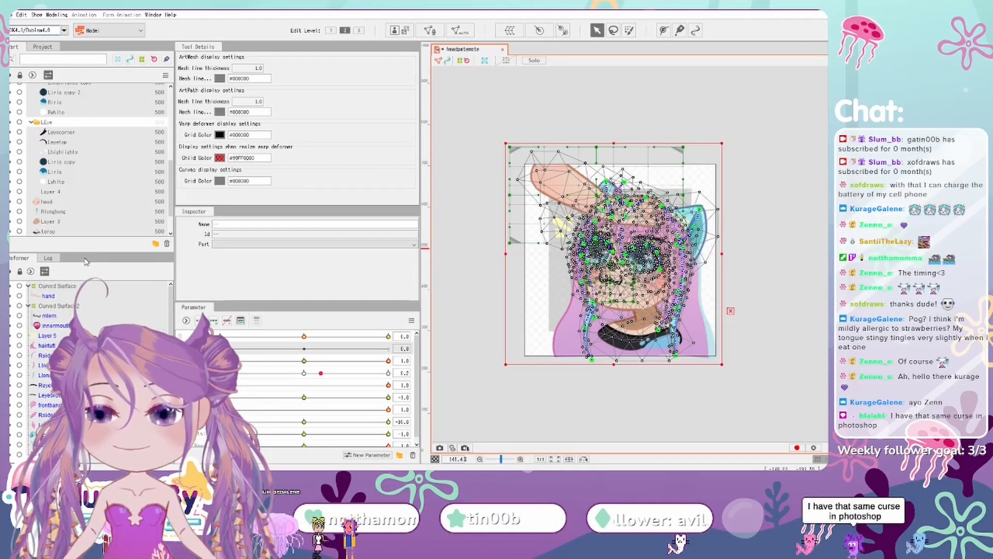
{"action": "left_click", "coordinate": [509, 30]}
{"action": "left_click", "coordinate": [540, 394]}
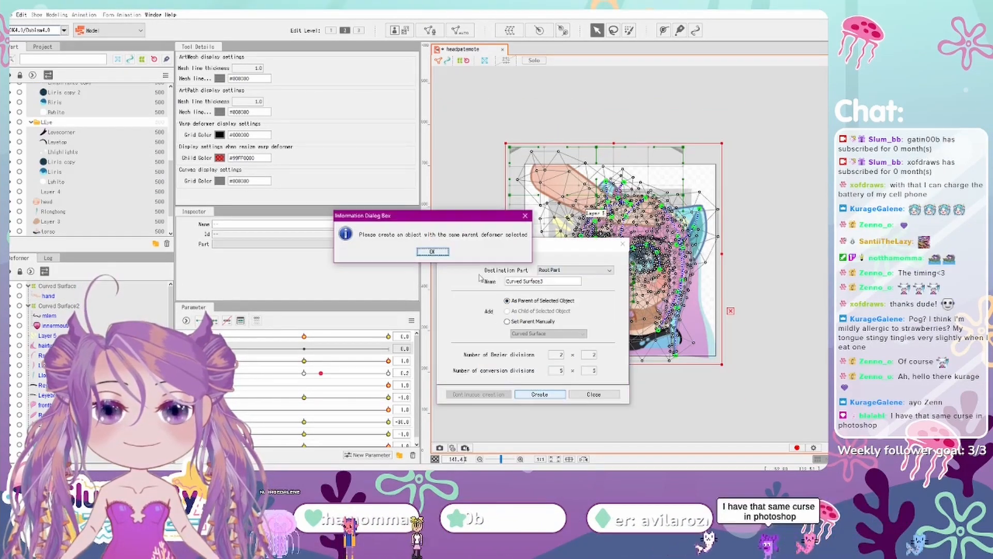
{"action": "left_click", "coordinate": [433, 250]}
{"action": "scroll", "coordinate": [104, 313], "scroll_direction": "down", "scroll_amount": 5}
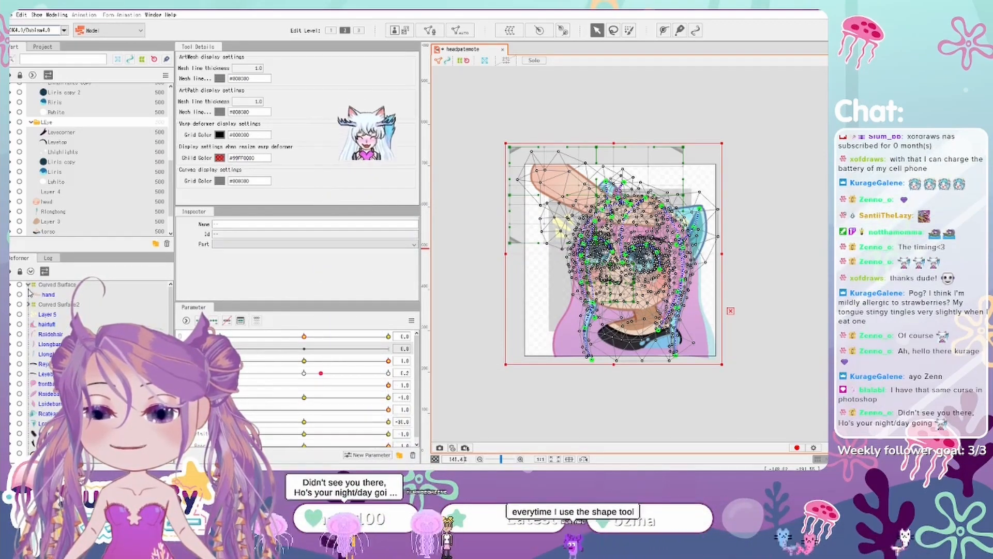
- Reselect the character's parts and existing deformers and create a parent warp deformer around them
{"action": "left_click", "coordinate": [612, 265]}
{"action": "left_click", "coordinate": [61, 296]}
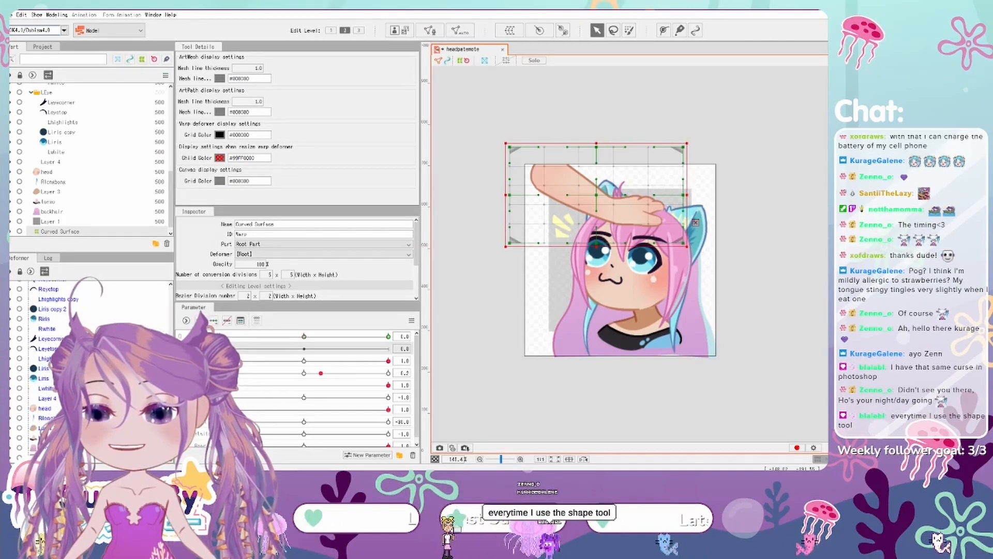
{"action": "key", "text": "ctrl+a"}
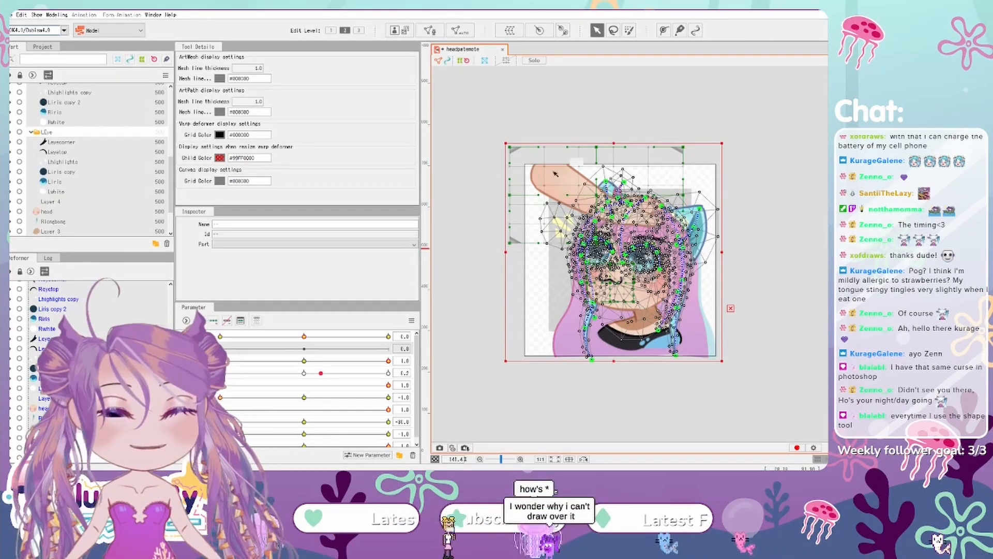
{"action": "left_click", "coordinate": [562, 31]}
{"action": "left_click", "coordinate": [543, 392]}
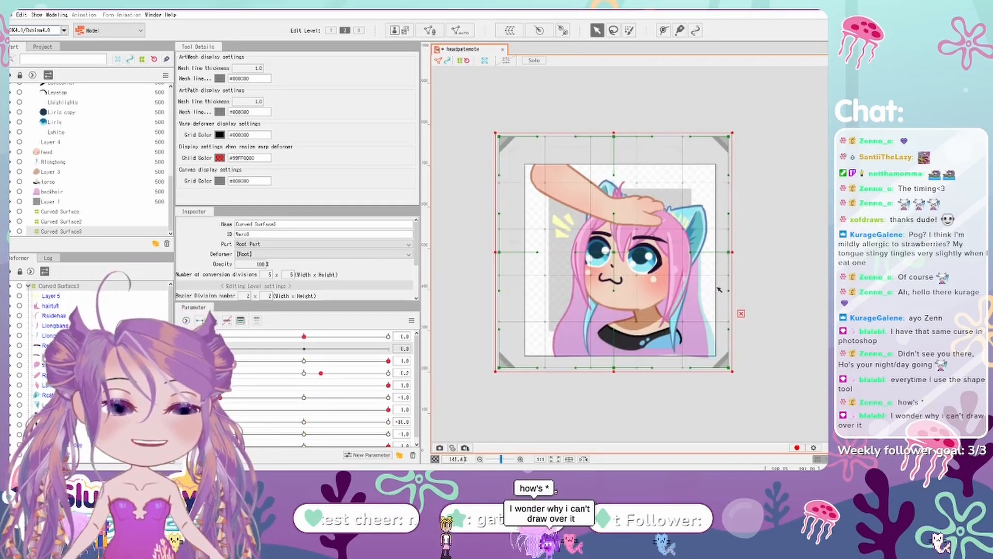
- Key the new warp deformer on the headmove parameter and nudge it slightly at value 1
{"action": "scroll", "coordinate": [719, 289], "scroll_direction": "up", "scroll_amount": 3}
{"action": "left_click_drag", "start_coordinate": [221, 348], "coordinate": [389, 349]}
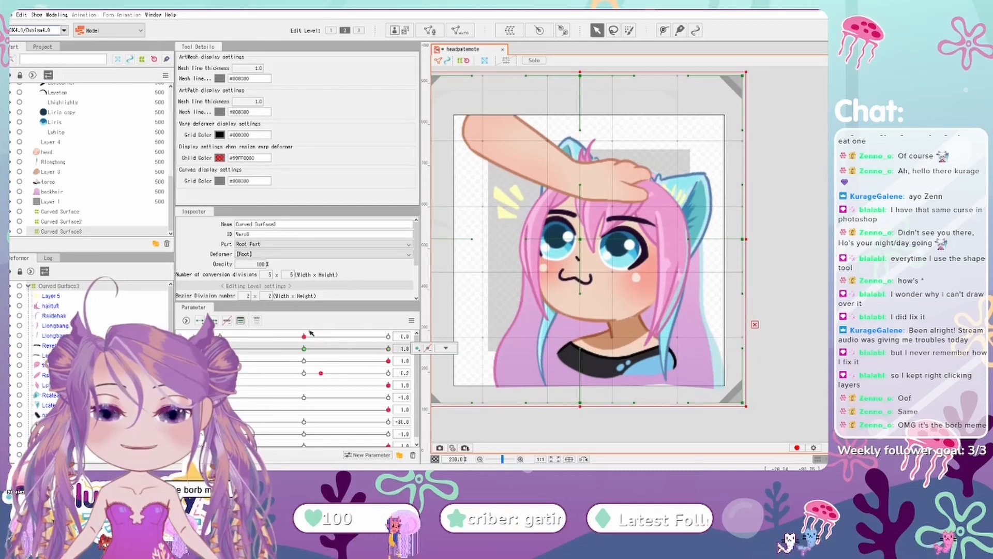
{"action": "left_click", "coordinate": [583, 241]}
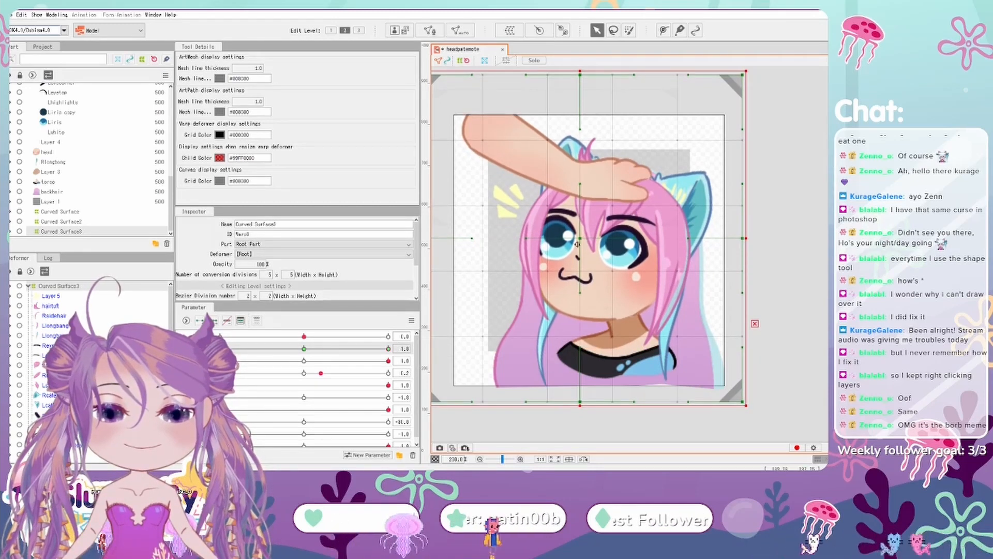
{"action": "key", "text": "Escape"}
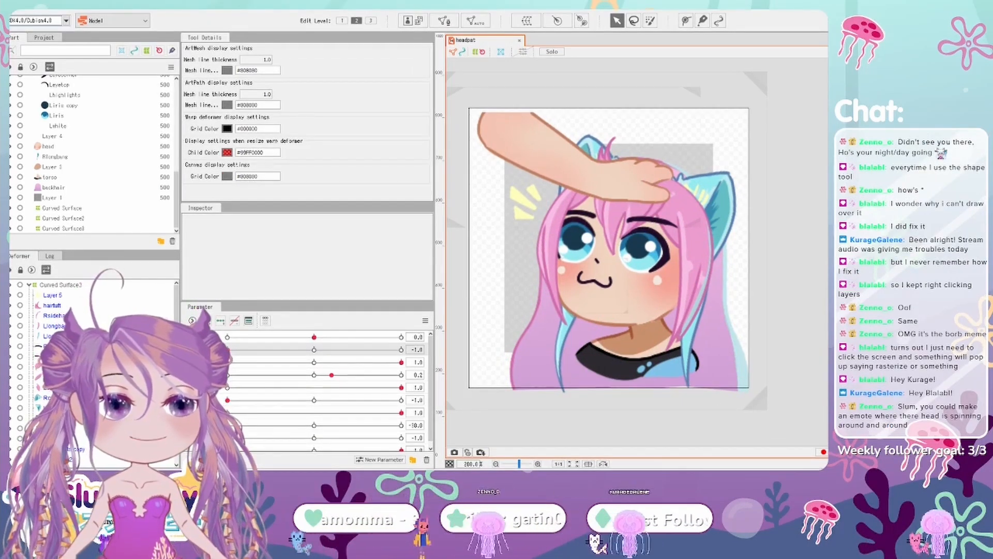
- Switch to the animation workspace, create a scene containing the headpat model, and shorten the model's timeline track
{"action": "left_click", "coordinate": [114, 21]}
{"action": "left_click", "coordinate": [102, 45]}
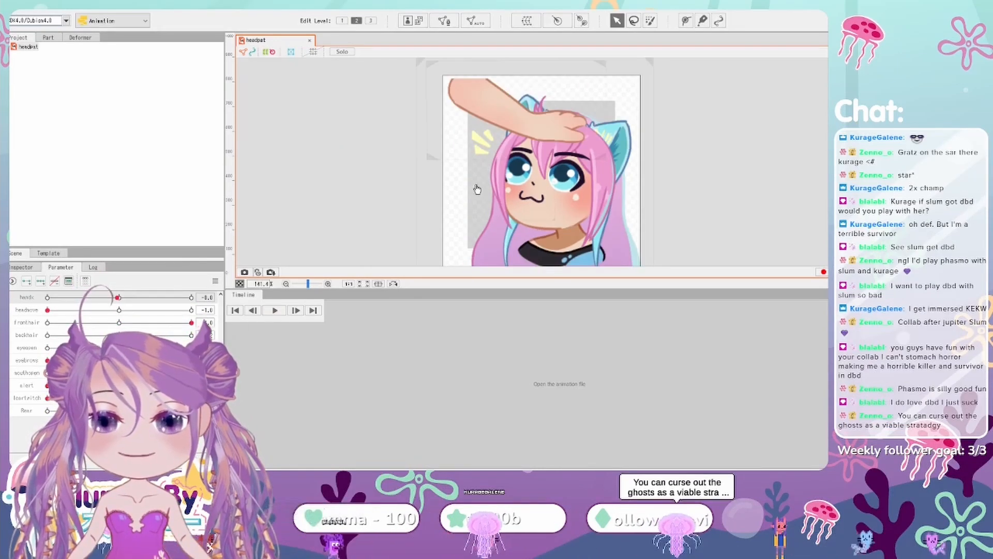
{"action": "left_click", "coordinate": [451, 371]}
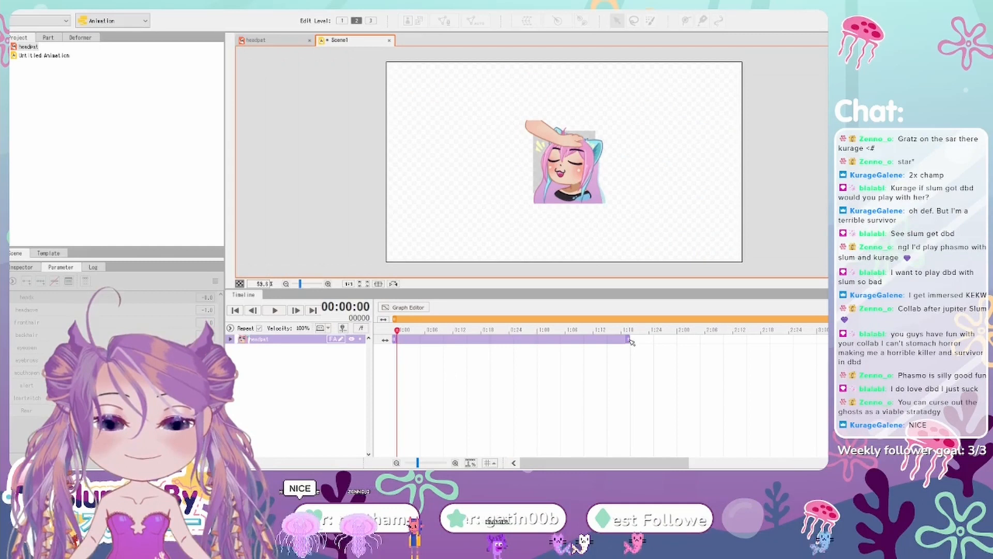
{"action": "left_click_drag", "start_coordinate": [629, 342], "coordinate": [470, 341]}
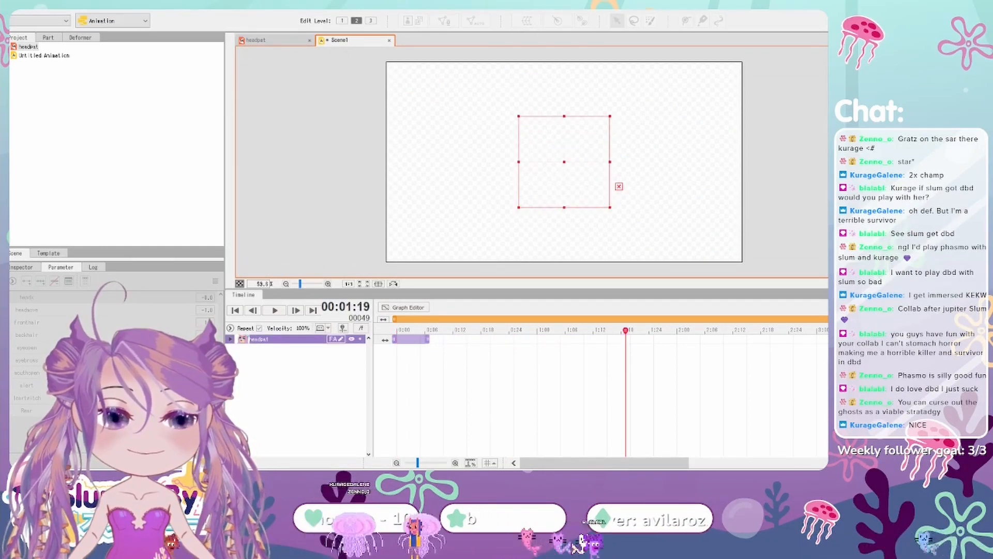
- Shorten the scene duration to 11 frames, expand the model's Live2D parameter tracks, and key the hands parameter at 0 on frame 0
{"action": "left_click_drag", "start_coordinate": [768, 318], "coordinate": [429, 315]}
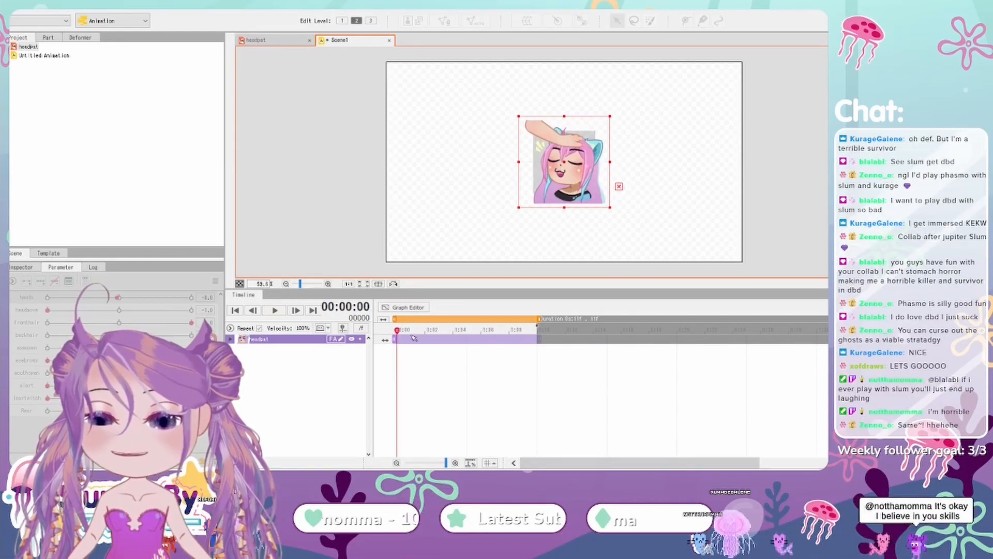
{"action": "left_click", "coordinate": [232, 339]}
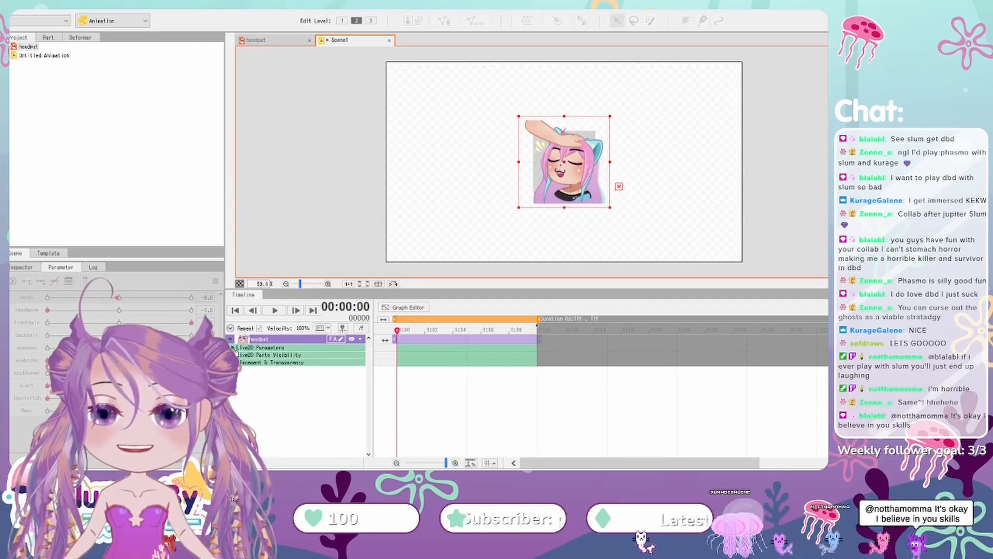
{"action": "left_click", "coordinate": [232, 347]}
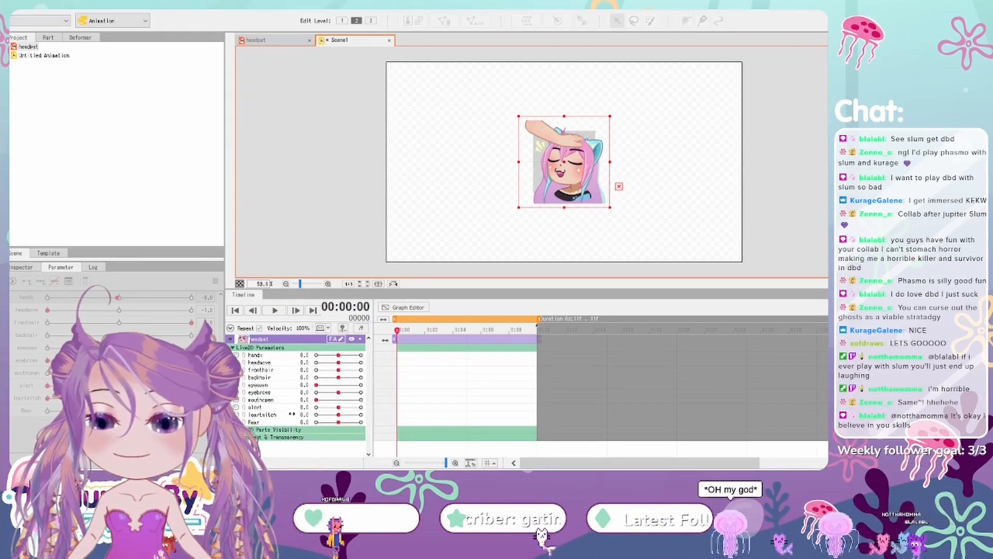
{"action": "left_click_drag", "start_coordinate": [338, 355], "coordinate": [343, 356]}
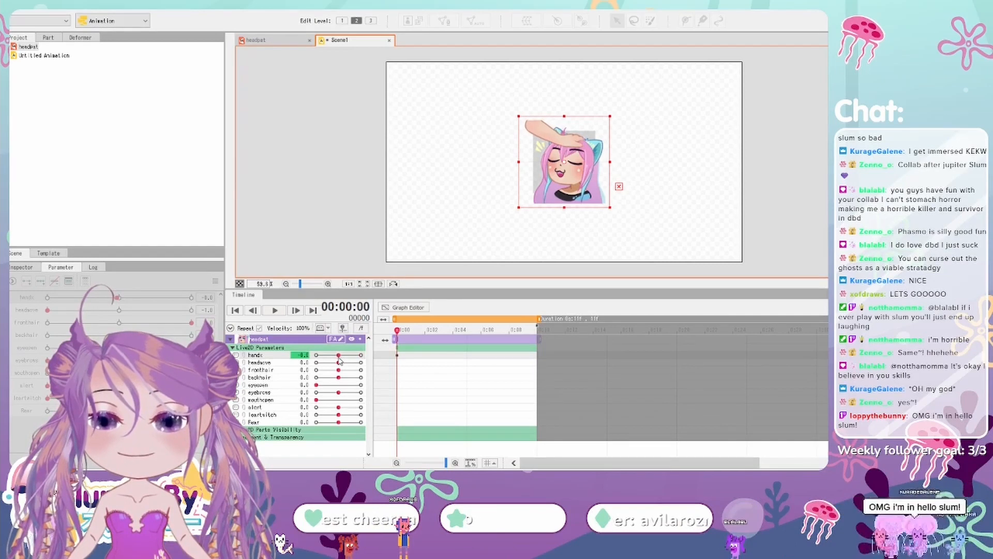
- Key the hands parameter at 1 on frame 2, -1 on frame 4, 1 on frame 6 and 0 on frame 10
{"action": "left_click", "coordinate": [453, 330]}
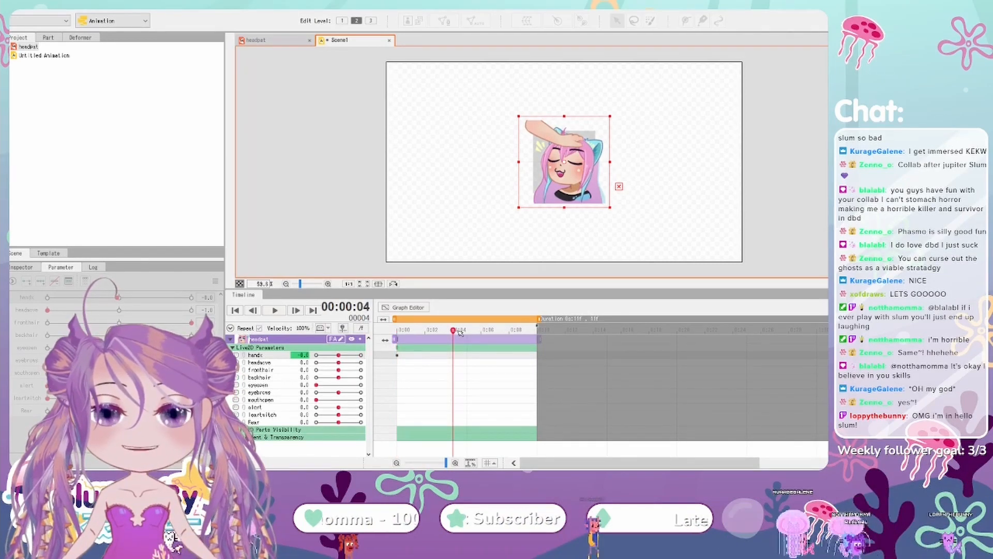
{"action": "left_click", "coordinate": [466, 330]}
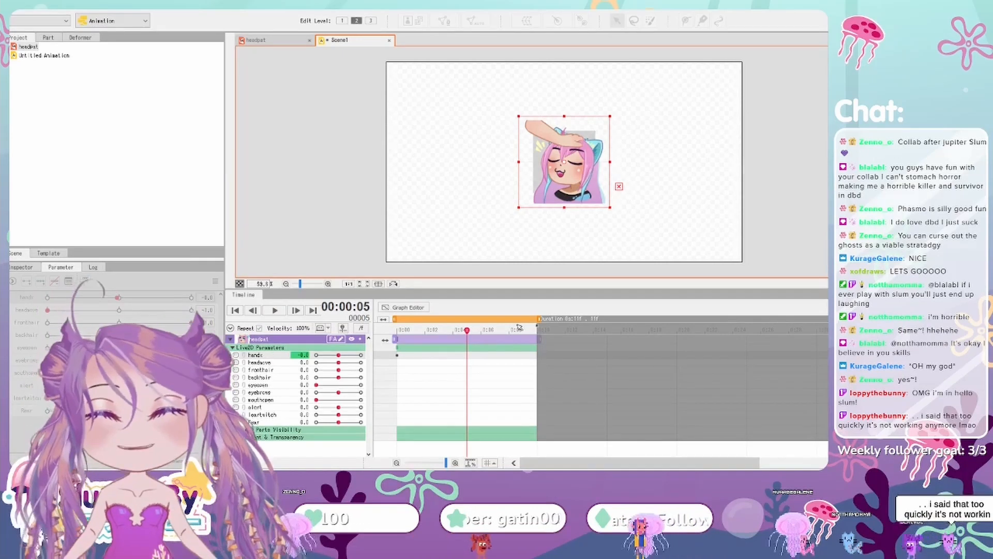
{"action": "left_click_drag", "start_coordinate": [468, 332], "coordinate": [428, 337]}
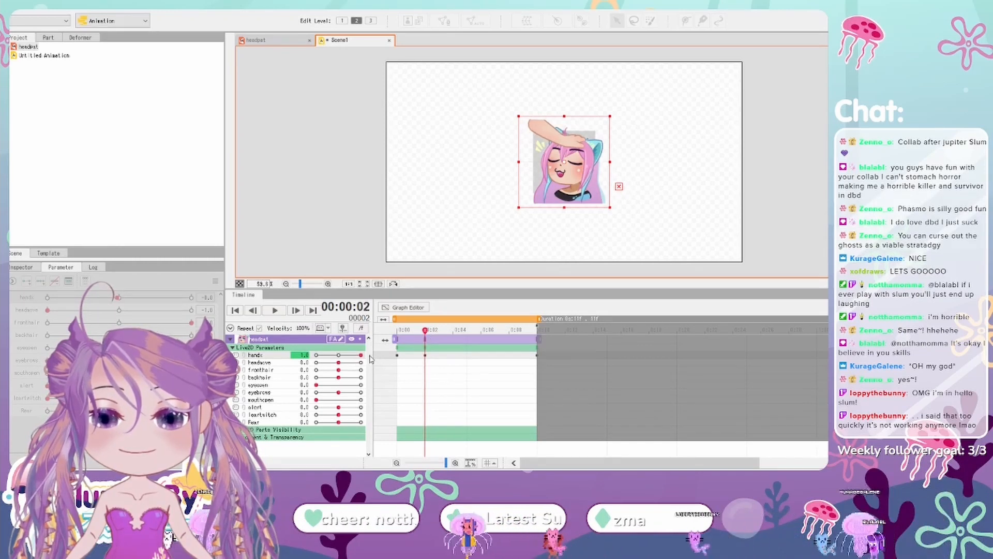
{"action": "left_click", "coordinate": [453, 331]}
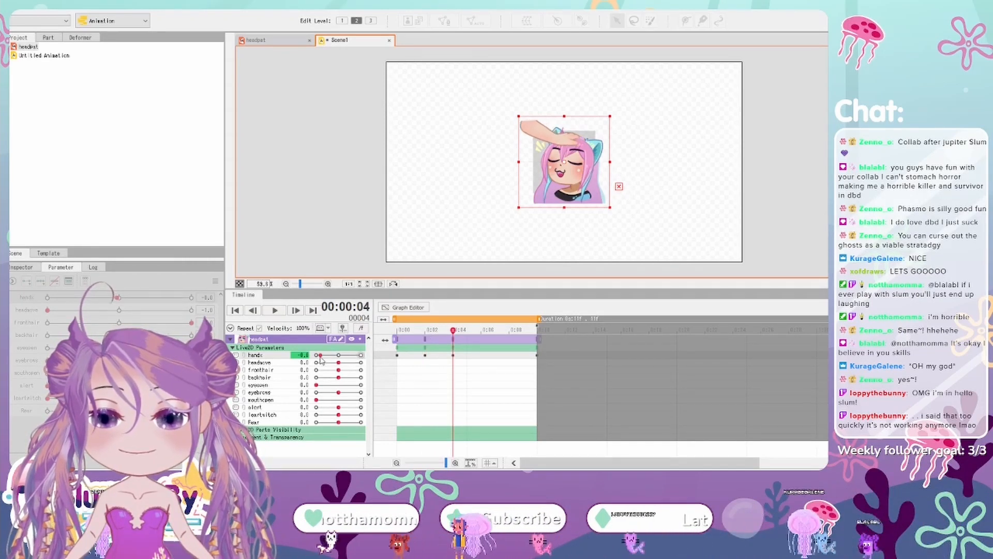
{"action": "left_click_drag", "start_coordinate": [357, 356], "coordinate": [316, 356]}
{"action": "left_click_drag", "start_coordinate": [454, 332], "coordinate": [482, 331]}
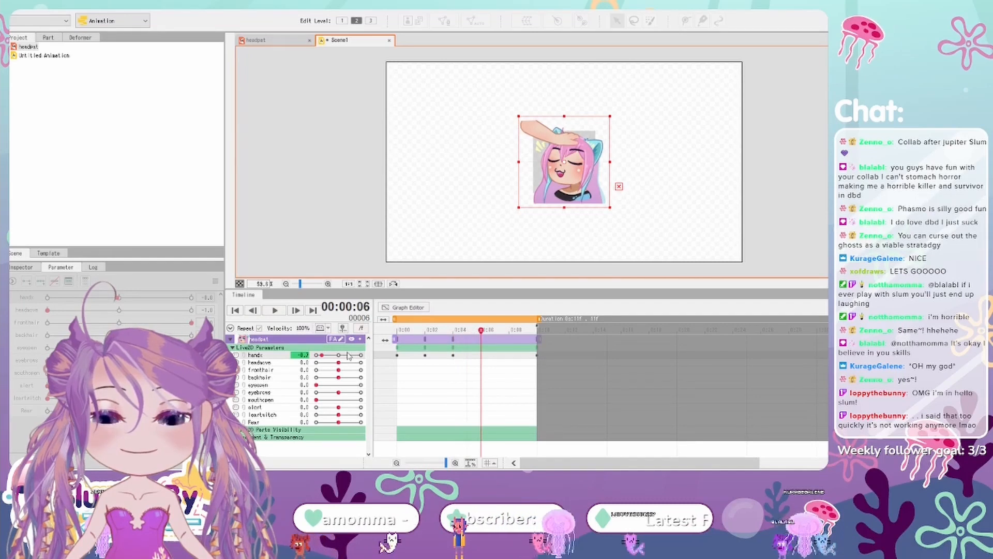
{"action": "left_click", "coordinate": [537, 331]}
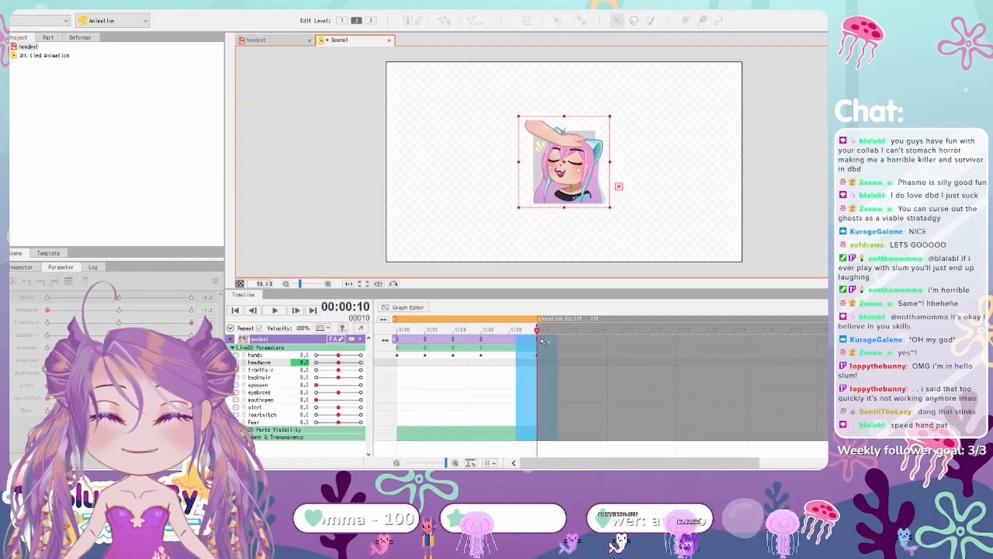
- Spread out the middle hands keyframes by moving them to frames 3, 5 and 8
{"action": "left_click", "coordinate": [483, 342]}
{"action": "left_click_drag", "start_coordinate": [484, 339], "coordinate": [508, 340]}
{"action": "left_click", "coordinate": [457, 342]}
{"action": "left_click", "coordinate": [496, 339]}
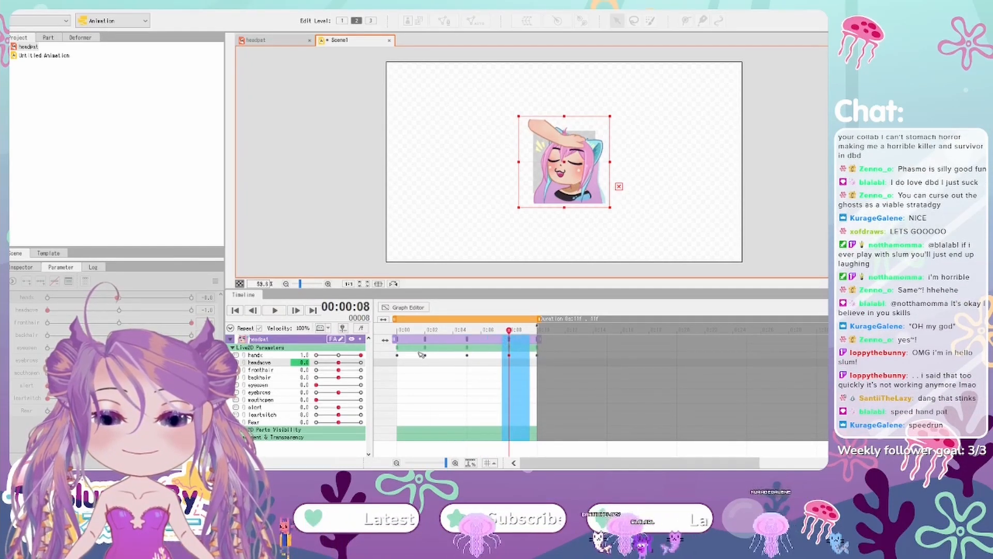
{"action": "left_click", "coordinate": [429, 339]}
{"action": "left_click_drag", "start_coordinate": [436, 339], "coordinate": [439, 339]}
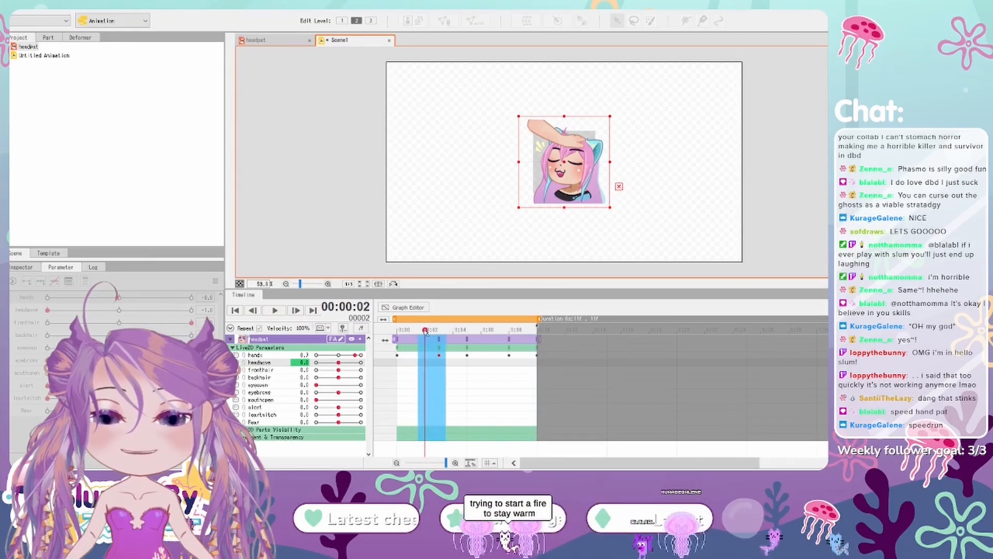
- Preview the hand motion, remove the hands keyframe at frame 8, and move the one at frame 5 to frame 7
{"action": "left_click", "coordinate": [394, 339]}
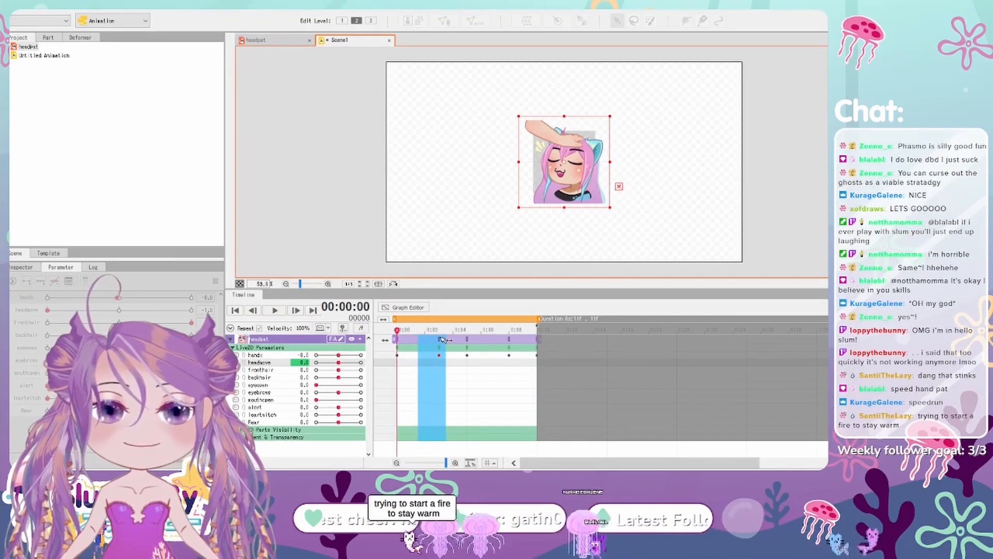
{"action": "left_click", "coordinate": [274, 311]}
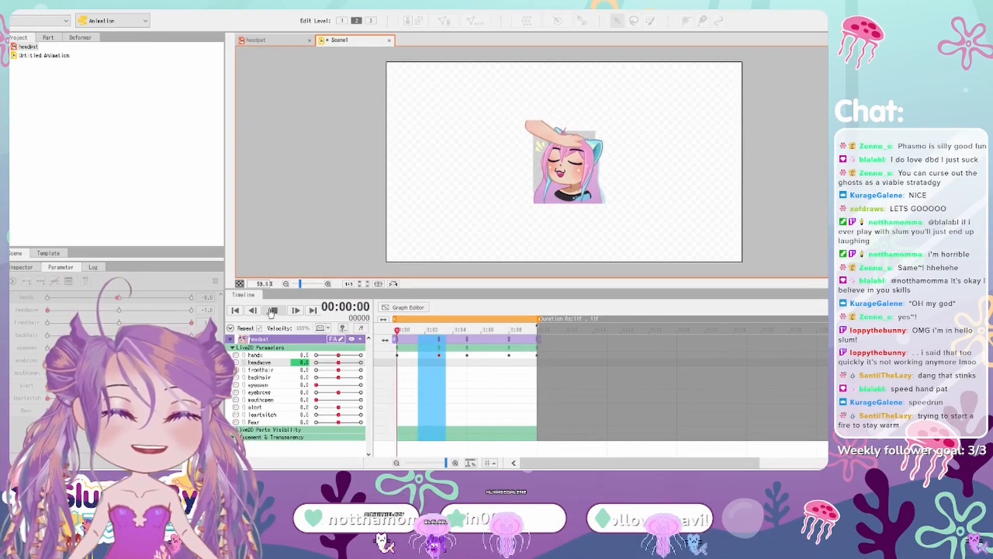
{"action": "left_click", "coordinate": [273, 310]}
{"action": "left_click", "coordinate": [509, 339]}
{"action": "left_click_drag", "start_coordinate": [469, 365], "coordinate": [496, 365]}
- Play back and scrub through the retimed hand motion to check the patting loop
{"action": "left_click", "coordinate": [275, 310]}
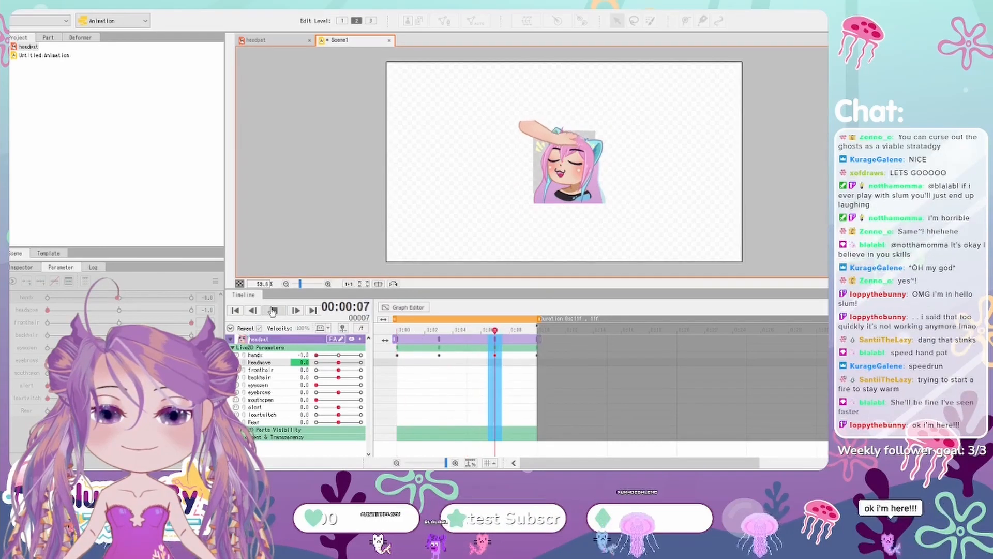
{"action": "left_click", "coordinate": [274, 310]}
{"action": "left_click", "coordinate": [398, 334]}
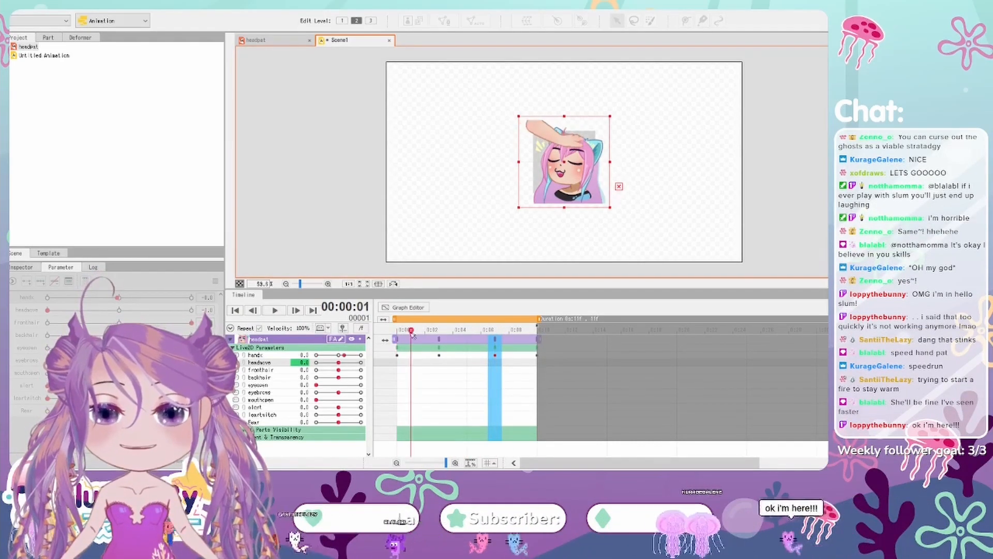
{"action": "left_click_drag", "start_coordinate": [406, 336], "coordinate": [543, 335]}
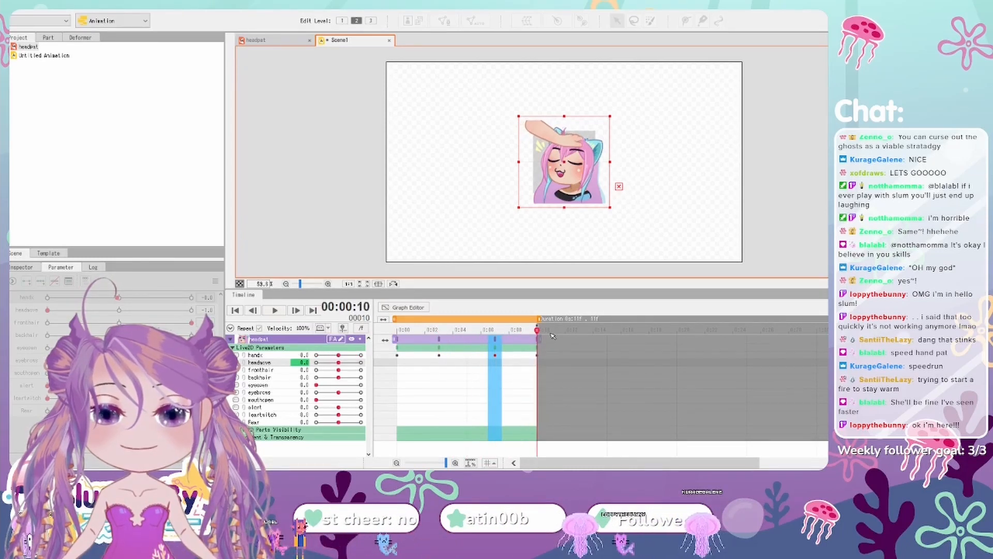
{"action": "left_click", "coordinate": [279, 311]}
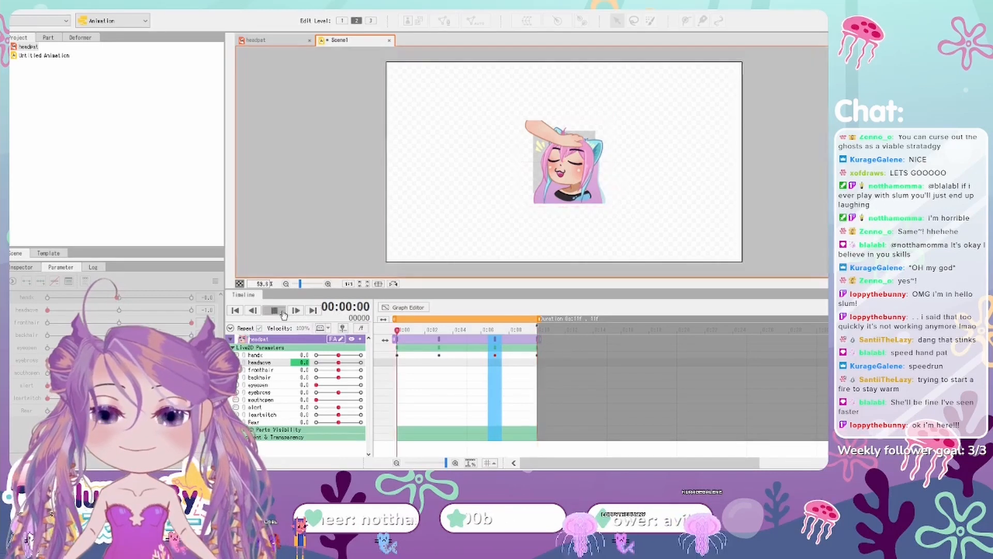
{"action": "left_click", "coordinate": [275, 310]}
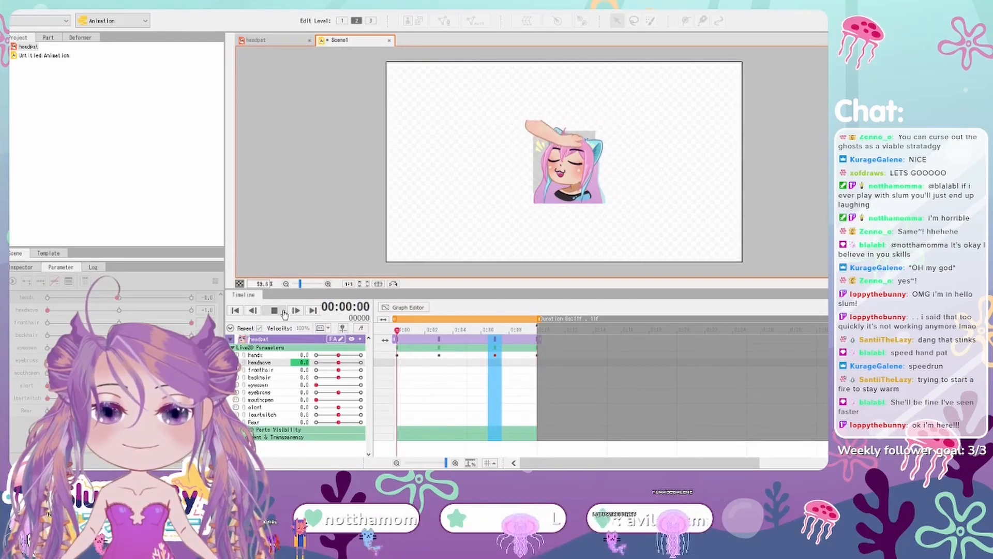
- Key the alert parameter at -30 on frame 0, 30 on frame 5 and -30 on frame 10
{"action": "left_click_drag", "start_coordinate": [454, 406], "coordinate": [397, 403]}
{"action": "left_click", "coordinate": [398, 331]}
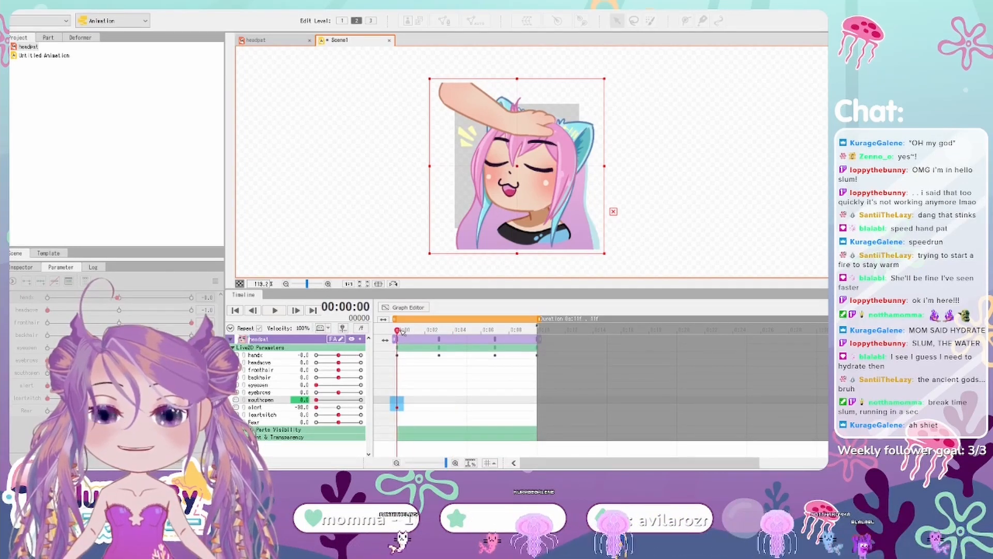
{"action": "left_click_drag", "start_coordinate": [398, 331], "coordinate": [466, 331]}
{"action": "left_click_drag", "start_coordinate": [317, 407], "coordinate": [361, 407]}
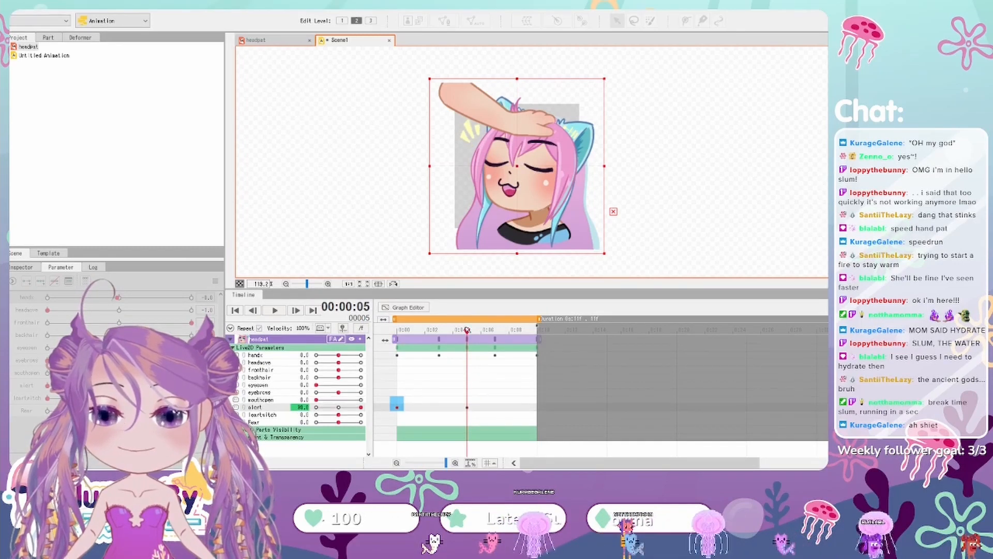
{"action": "key", "text": "Right"}
{"action": "key", "text": "Right"}
{"action": "key", "text": "Right"}
{"action": "key", "text": "Right"}
{"action": "key", "text": "Right"}
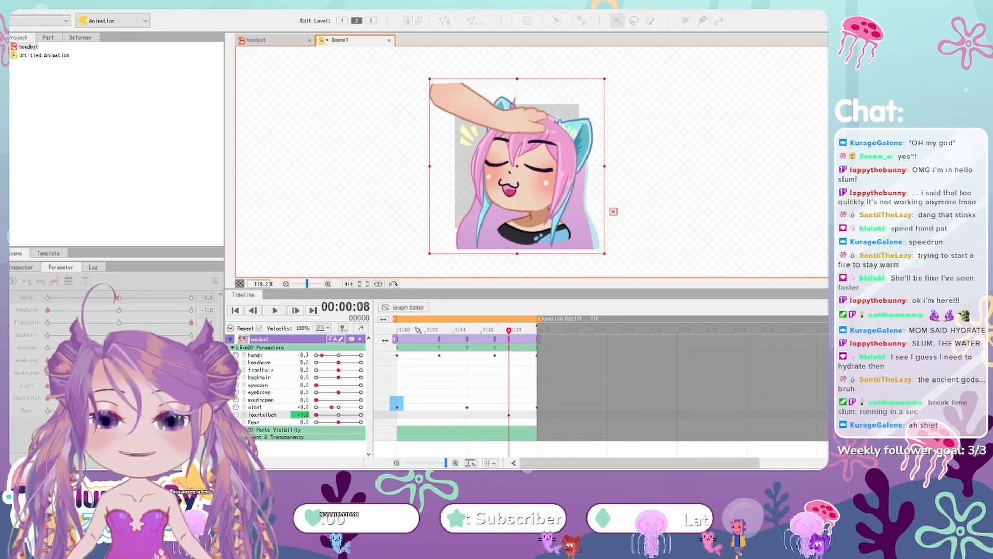
- Delete the ear twitch keyframe at frame 8
{"action": "left_click", "coordinate": [398, 330]}
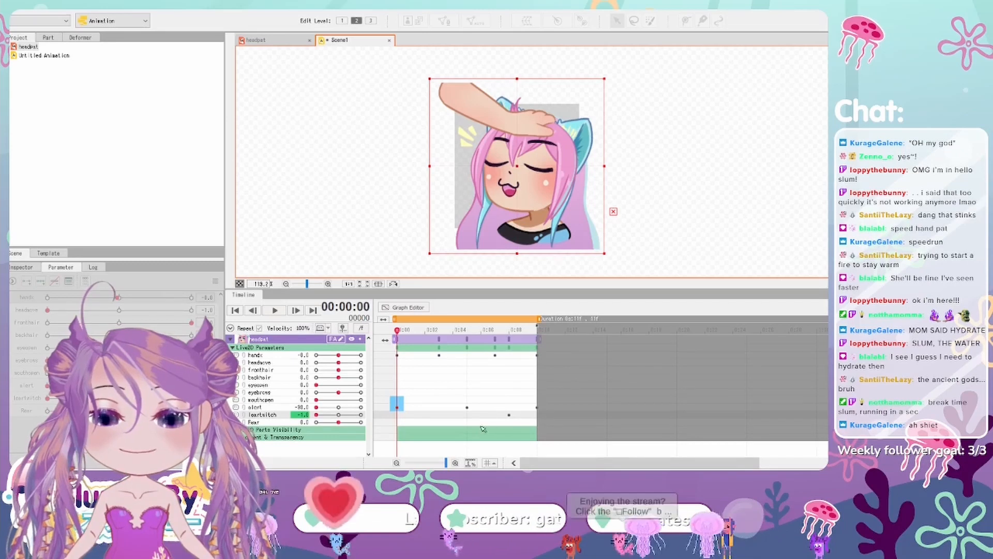
{"action": "left_click_drag", "start_coordinate": [483, 429], "coordinate": [527, 413]}
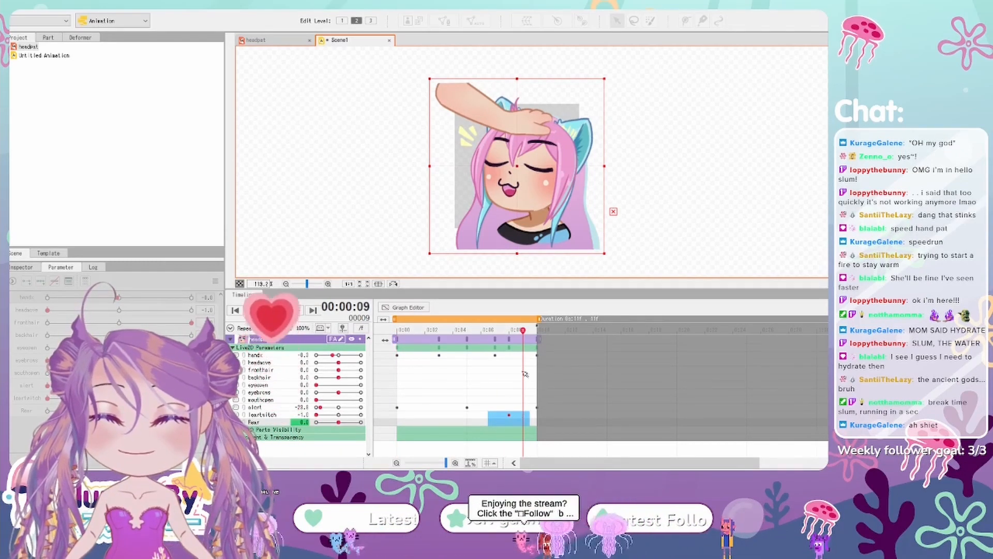
{"action": "key", "text": "Delete"}
- Key the ear twitch at 0 on frame 0, 1 on frame 5 and 0 on frame 10, and preview the loop
{"action": "left_click_drag", "start_coordinate": [523, 330], "coordinate": [373, 329]}
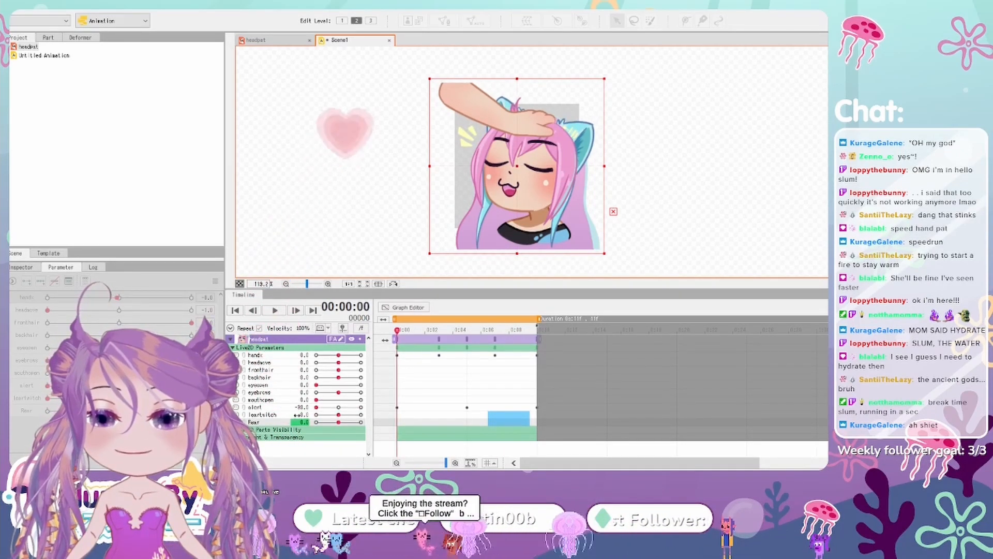
{"action": "left_click", "coordinate": [339, 416]}
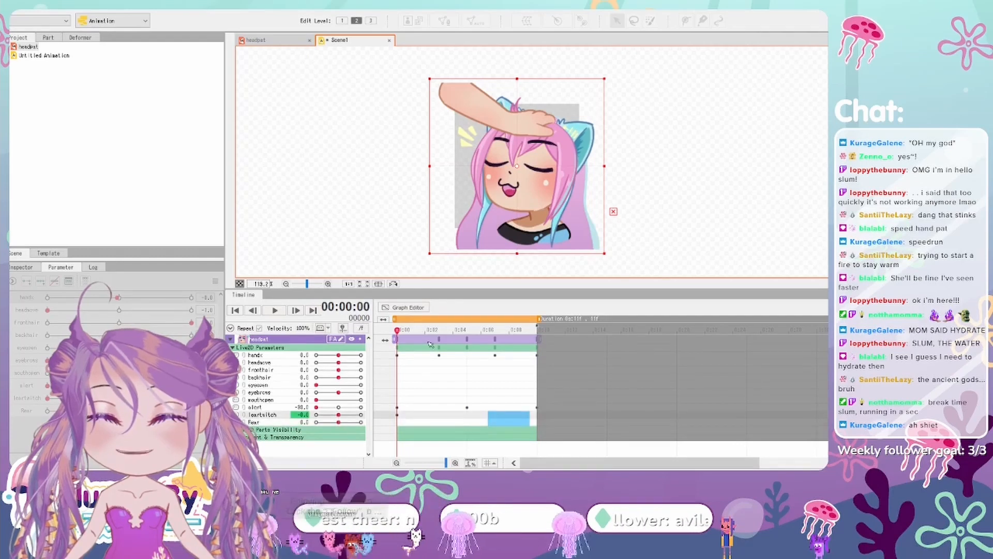
{"action": "left_click_drag", "start_coordinate": [399, 331], "coordinate": [466, 345]}
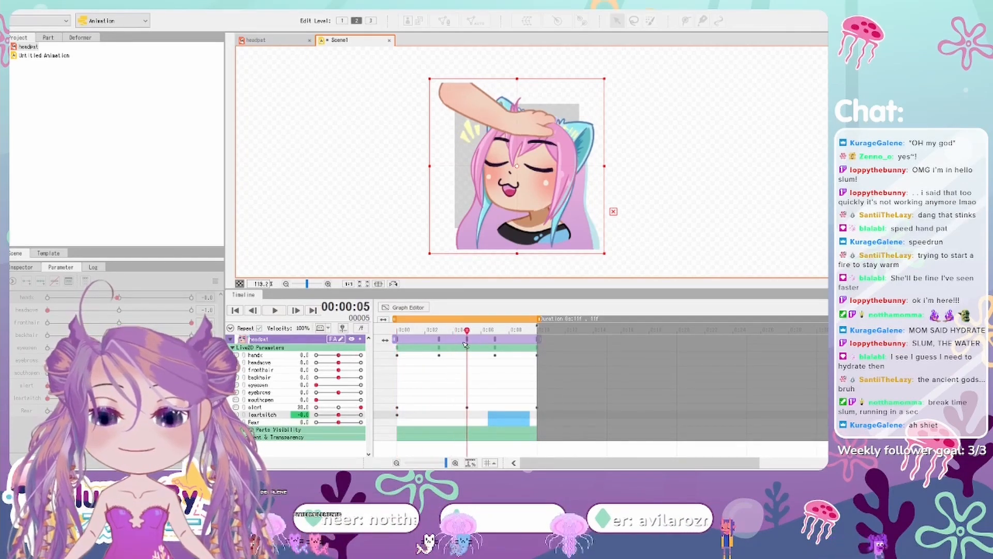
{"action": "left_click_drag", "start_coordinate": [339, 417], "coordinate": [360, 417]}
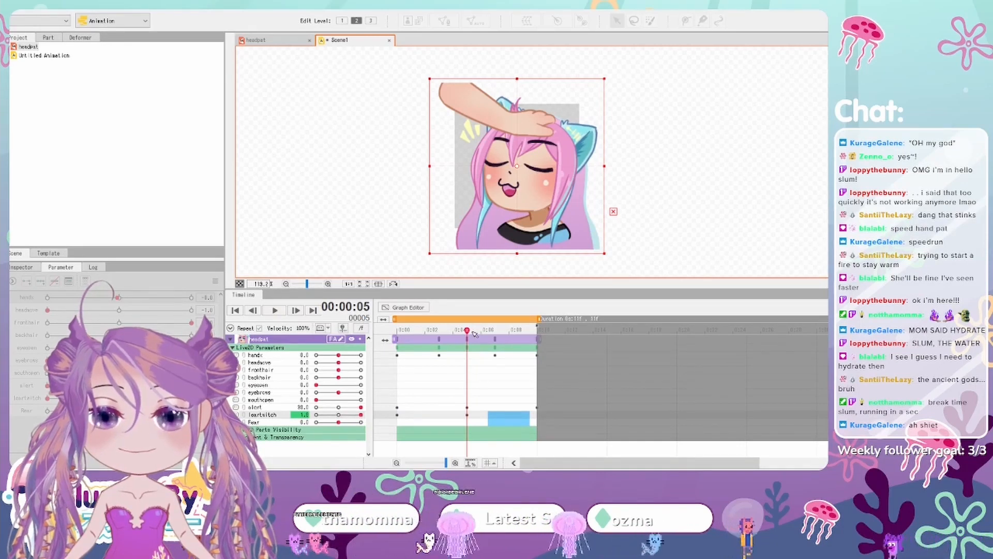
{"action": "left_click_drag", "start_coordinate": [475, 334], "coordinate": [537, 330]}
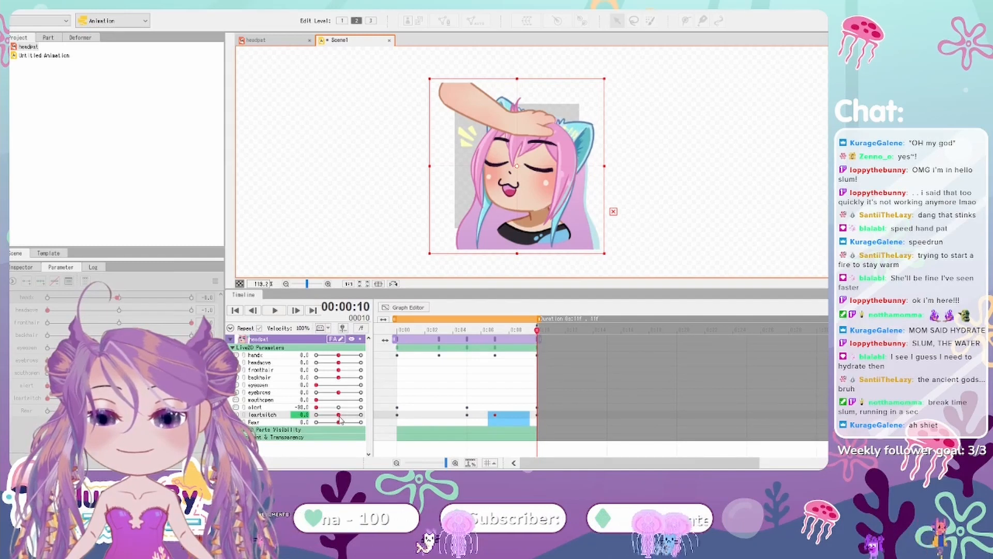
{"action": "left_click", "coordinate": [272, 311]}
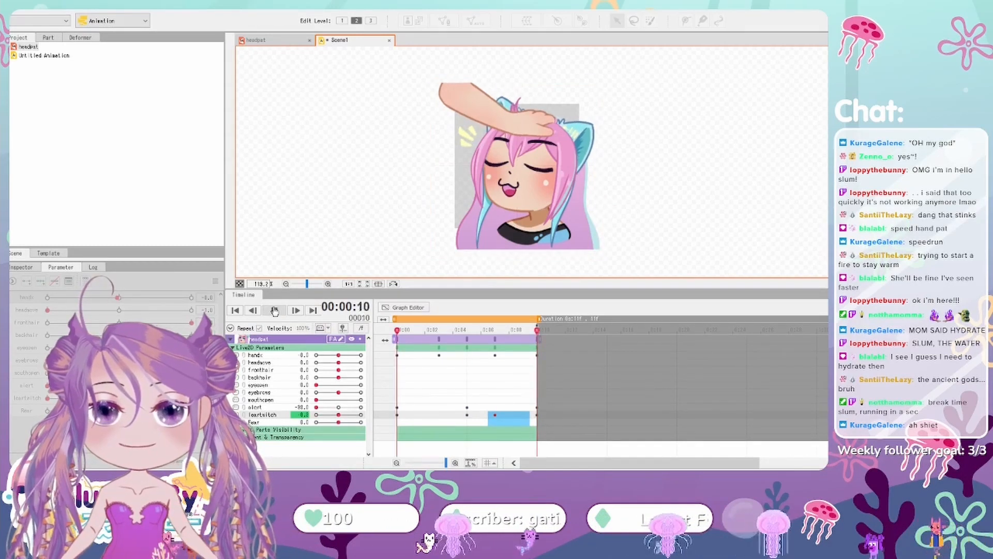
- Extend the scene duration, the model's track and the work area to 21 frames
{"action": "left_click", "coordinate": [537, 319]}
{"action": "left_click_drag", "start_coordinate": [537, 319], "coordinate": [670, 324]}
{"action": "left_click_drag", "start_coordinate": [538, 330], "coordinate": [676, 337]}
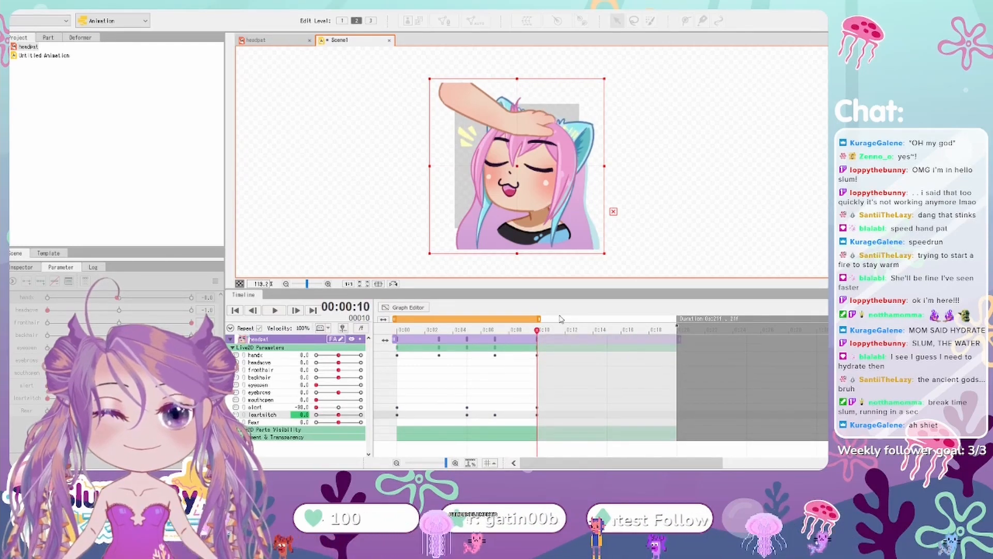
{"action": "left_click_drag", "start_coordinate": [543, 319], "coordinate": [671, 318]}
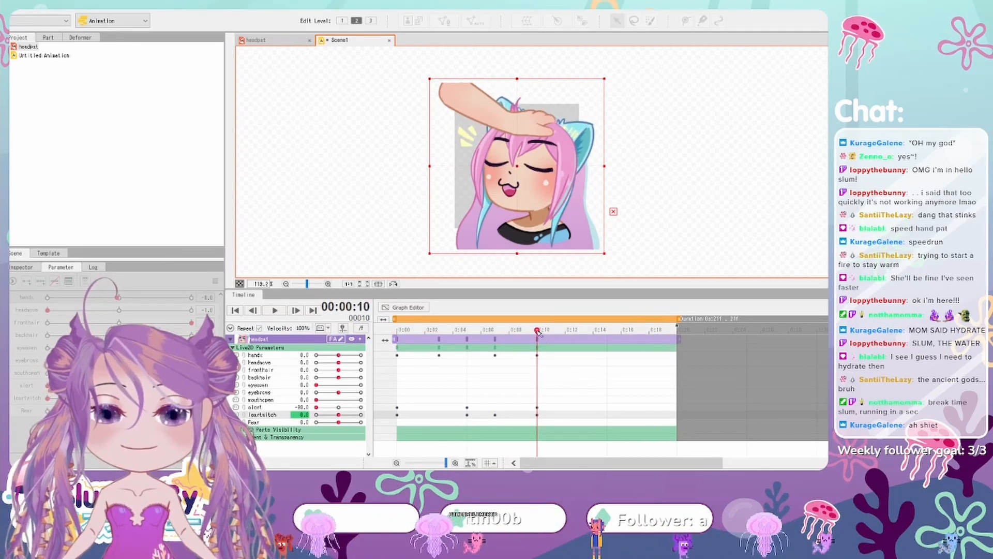
- Move the ear twitch keyframe from frame 10 to frame 20 and return the playhead to the start
{"action": "left_click_drag", "start_coordinate": [538, 330], "coordinate": [412, 330]}
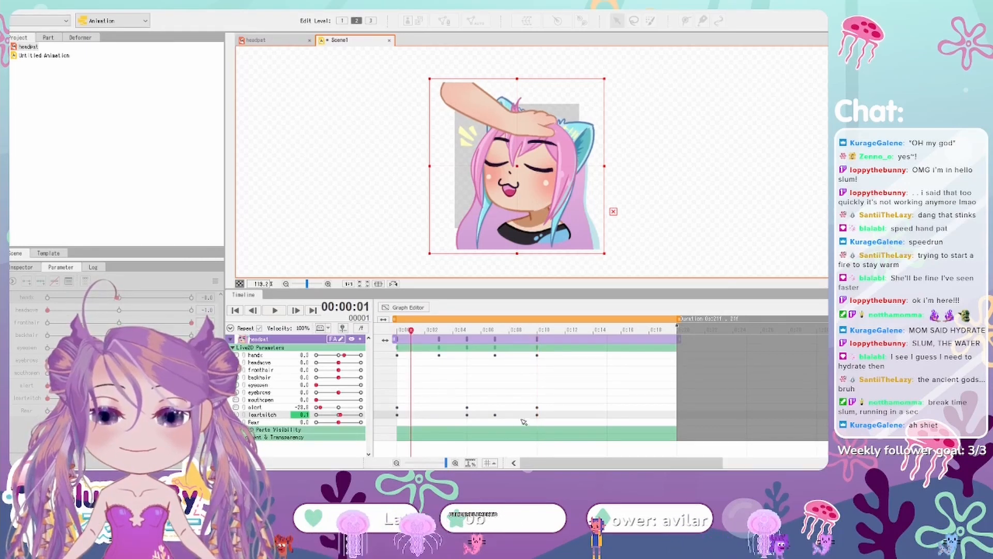
{"action": "left_click", "coordinate": [538, 419]}
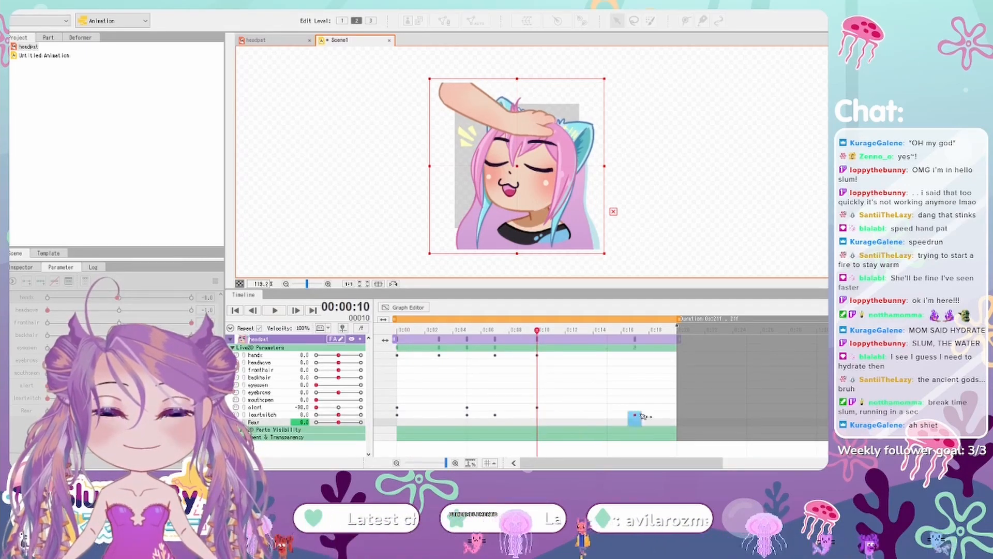
{"action": "left_click", "coordinate": [235, 310]}
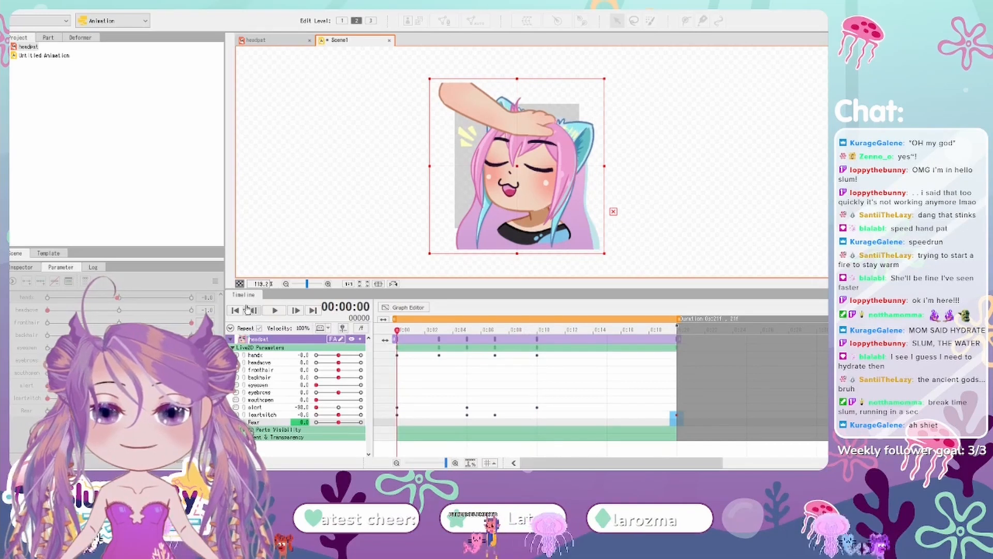
- Preview the loop and delete the ear twitch keyframe at frame 7
{"action": "left_click", "coordinate": [274, 309]}
{"action": "left_click", "coordinate": [280, 312]}
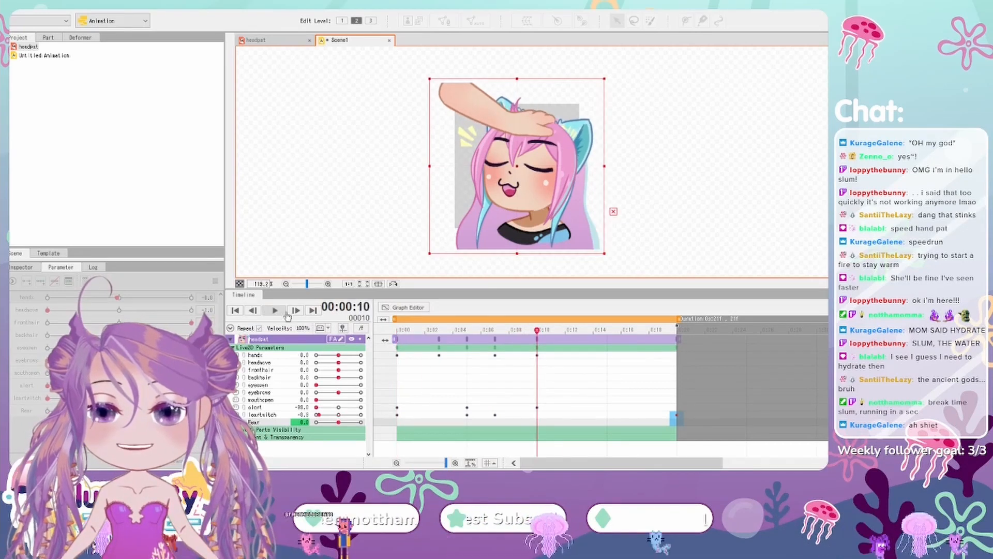
{"action": "left_click", "coordinate": [468, 415]}
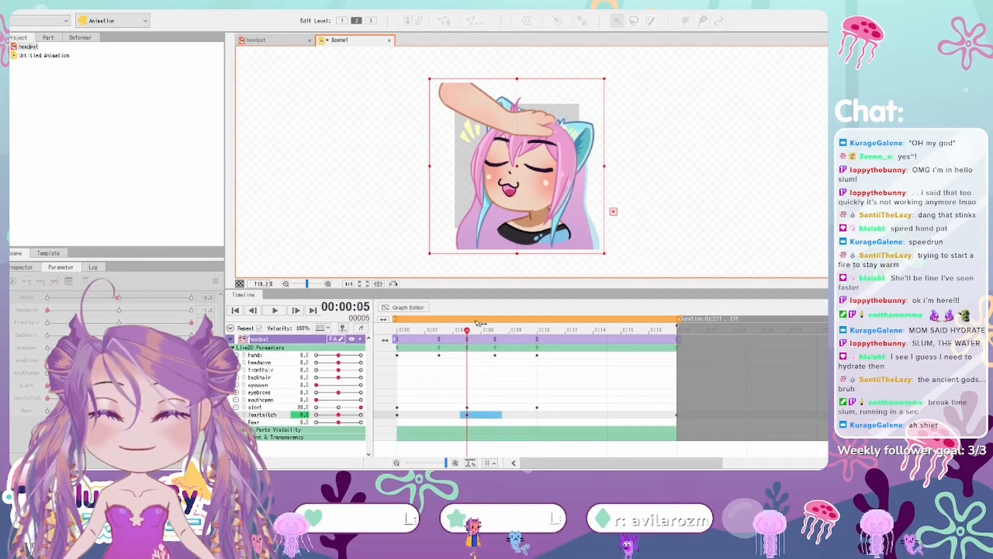
- Try adding alert keyframes at frames 7 and 9, lowering alert to -30
{"action": "left_click", "coordinate": [495, 330]}
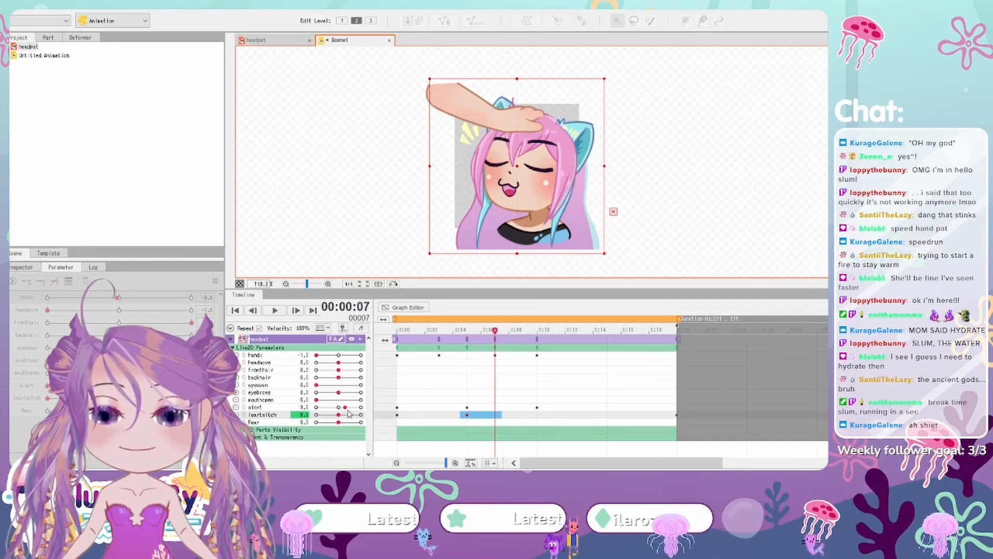
{"action": "left_click_drag", "start_coordinate": [346, 407], "coordinate": [316, 407]}
{"action": "left_click_drag", "start_coordinate": [497, 330], "coordinate": [523, 331]}
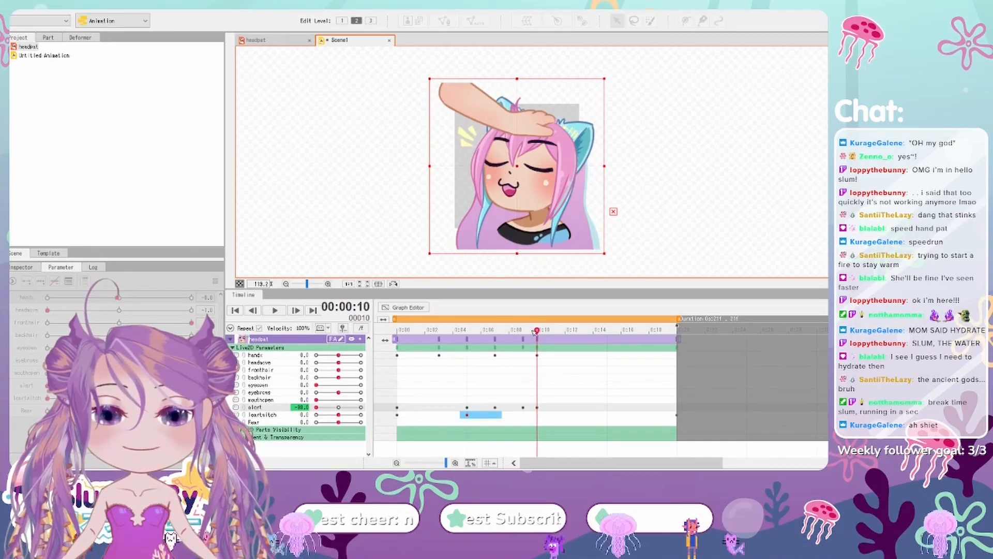
- Add ear twitch keyframes at frames 8, 10 and 13 and preview the loop
{"action": "left_click", "coordinate": [274, 310]}
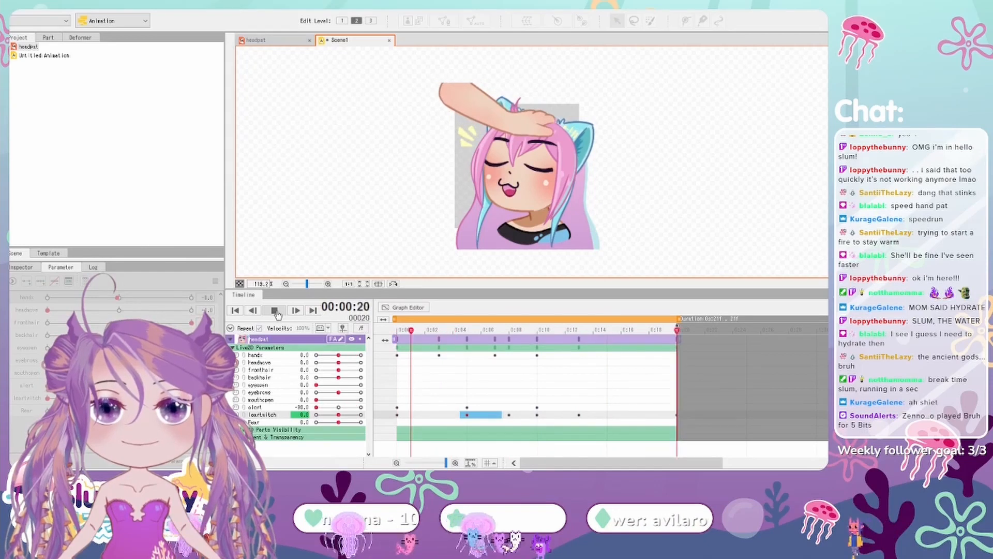
{"action": "left_click", "coordinate": [276, 312]}
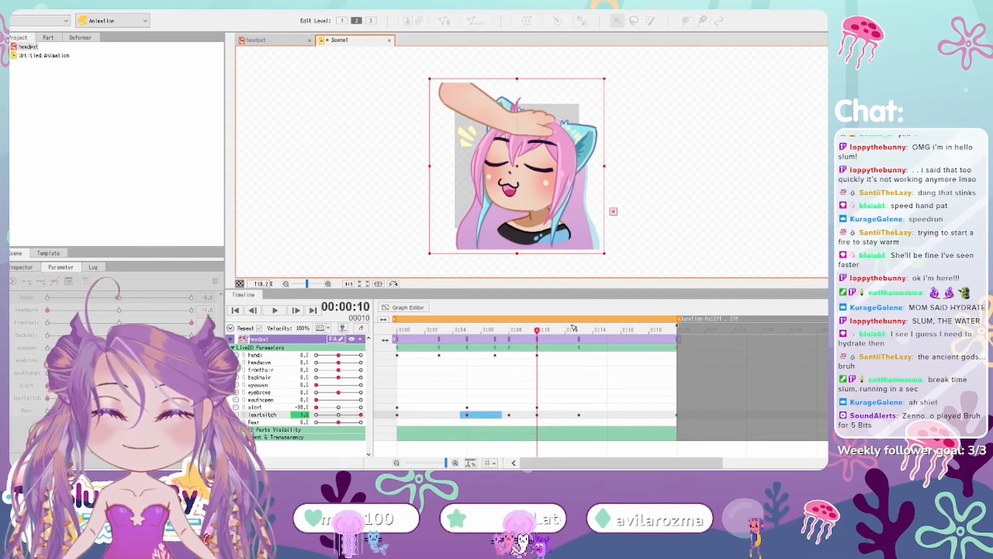
- Try moving the hand keyframes from frames 7 and 10 to frames 11 and 14, and undo the move
{"action": "left_click", "coordinate": [676, 351]}
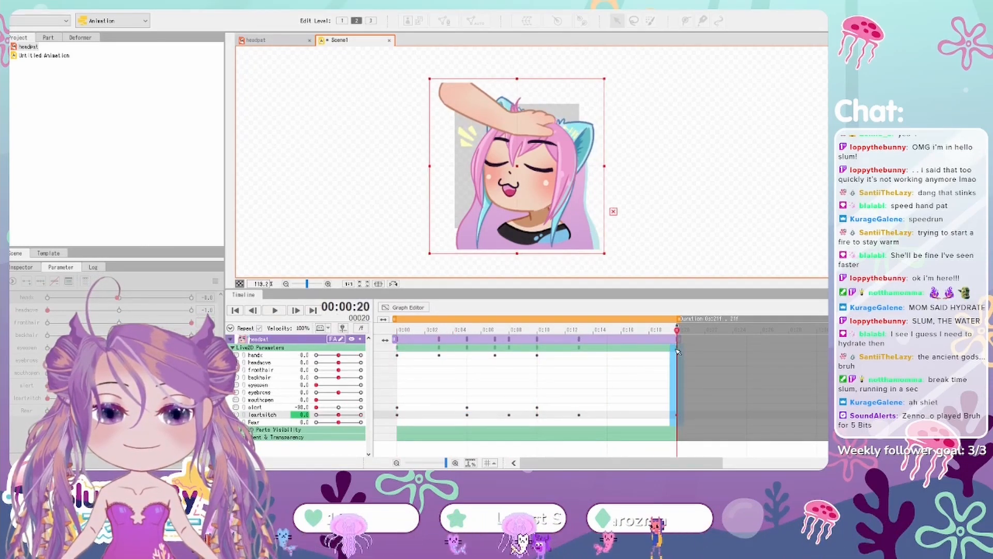
{"action": "left_click_drag", "start_coordinate": [517, 331], "coordinate": [598, 361]}
{"action": "left_click", "coordinate": [495, 355]}
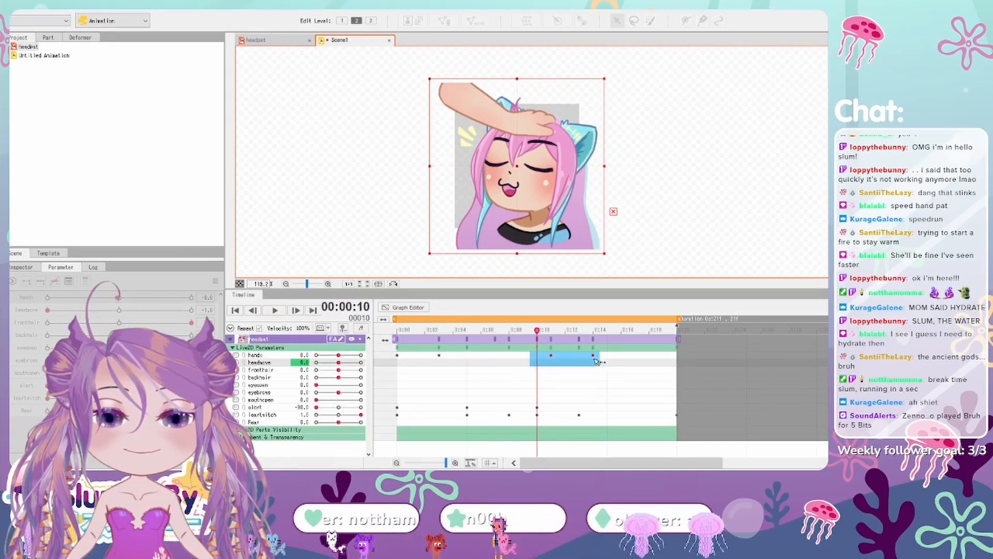
{"action": "key", "text": "ctrl+z"}
- Respace the hand keyframes to frames 0, 5, 10, 17 and 20 and preview the loop
{"action": "mouse_move", "coordinate": [537, 331]}
{"action": "left_mouse_down"}
{"action": "mouse_move", "coordinate": [439, 331]}
{"action": "mouse_move", "coordinate": [537, 332]}
{"action": "left_mouse_up"}
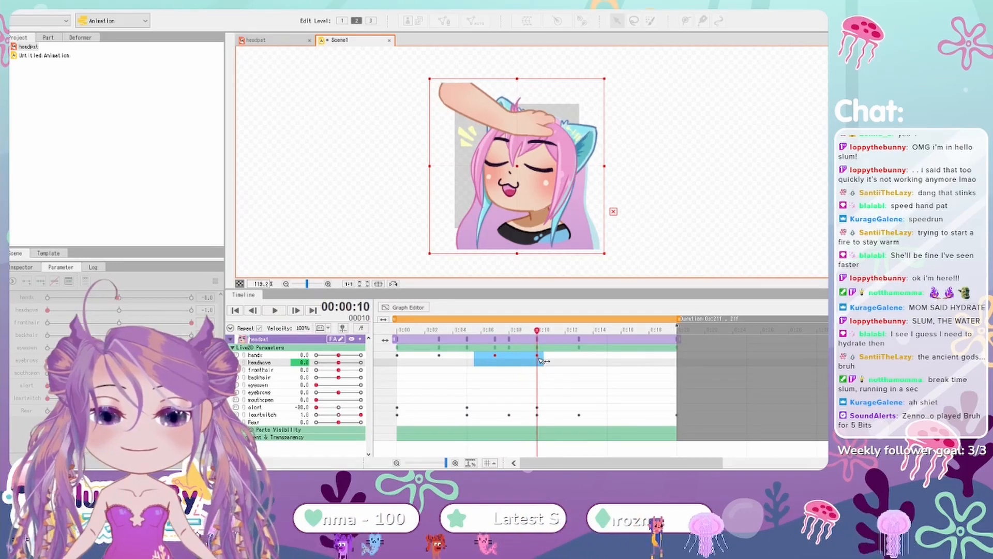
{"action": "mouse_move", "coordinate": [573, 357]}
{"action": "left_mouse_down"}
{"action": "mouse_move", "coordinate": [644, 358]}
{"action": "mouse_move", "coordinate": [567, 359]}
{"action": "left_mouse_up"}
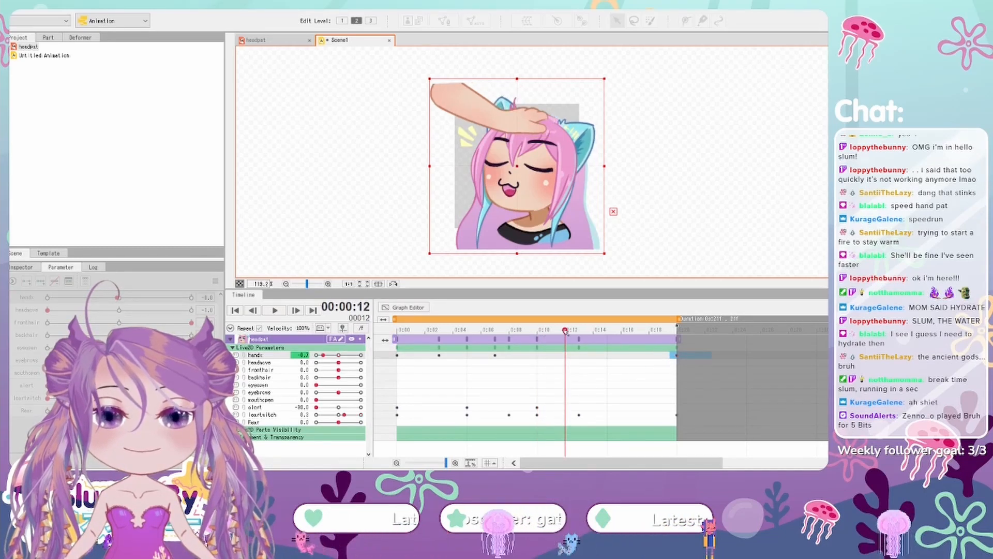
{"action": "left_click_drag", "start_coordinate": [425, 332], "coordinate": [551, 334]}
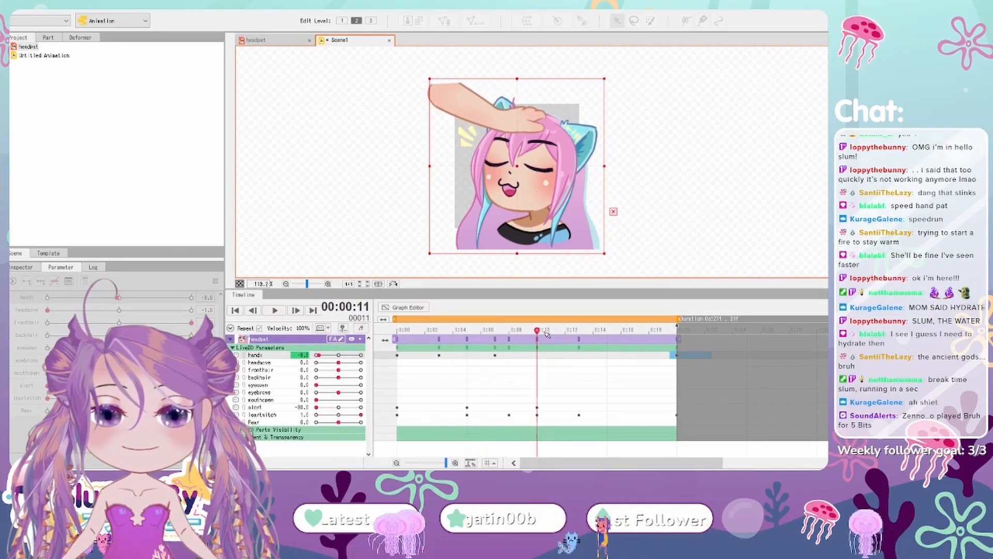
{"action": "left_click", "coordinate": [275, 310]}
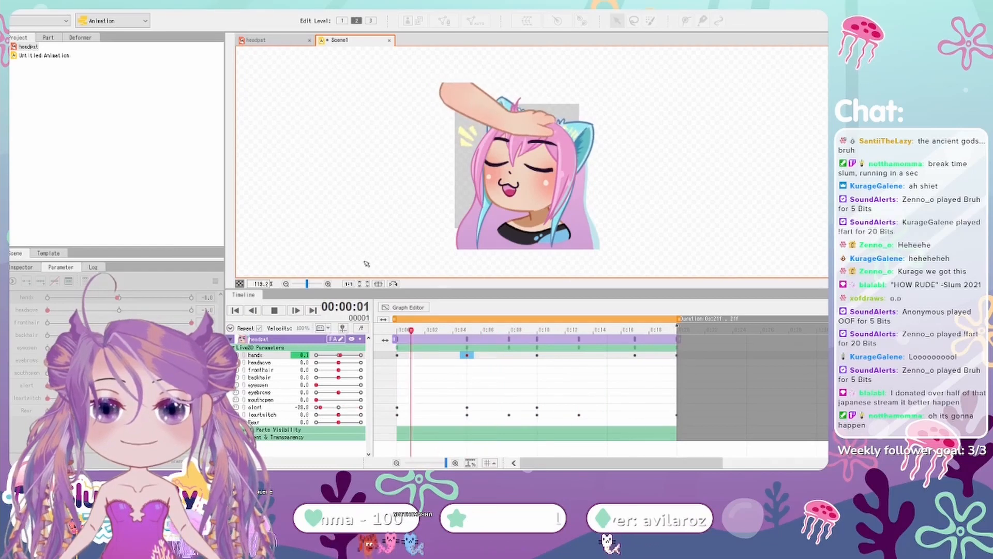
{"action": "left_click", "coordinate": [275, 310]}
- Move the alert keyframe from frame 5 to frame 10 and preview the loop
{"action": "left_click", "coordinate": [255, 408]}
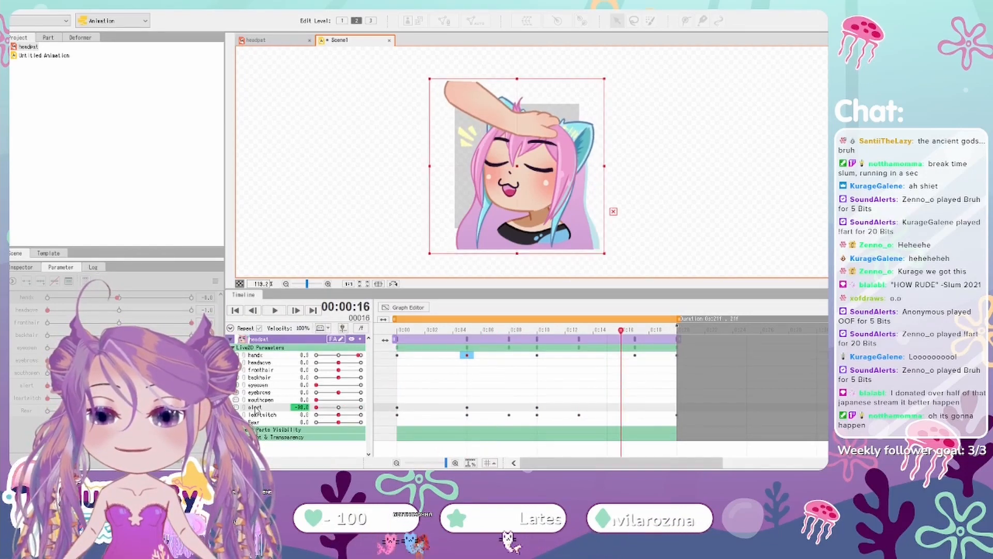
{"action": "left_click", "coordinate": [467, 408]}
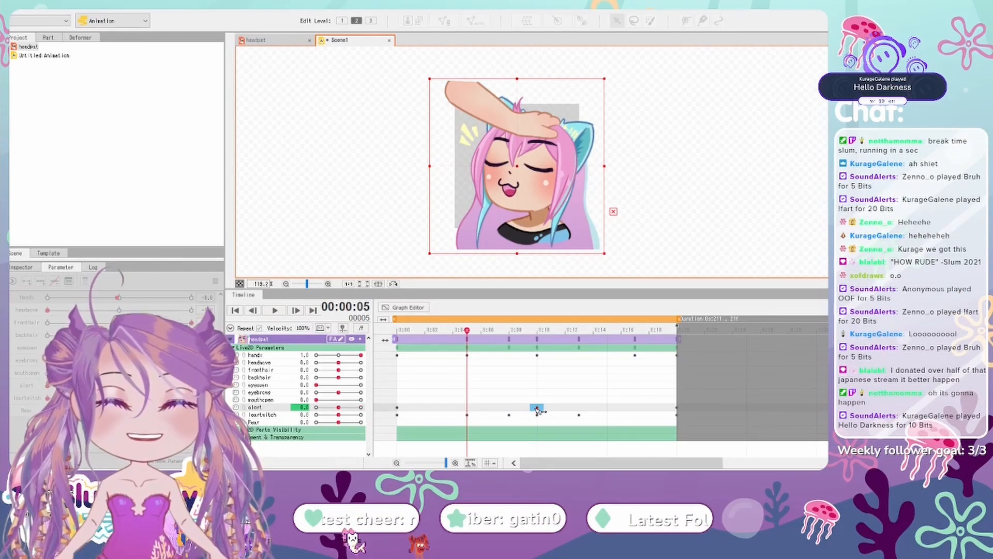
{"action": "left_click", "coordinate": [272, 310]}
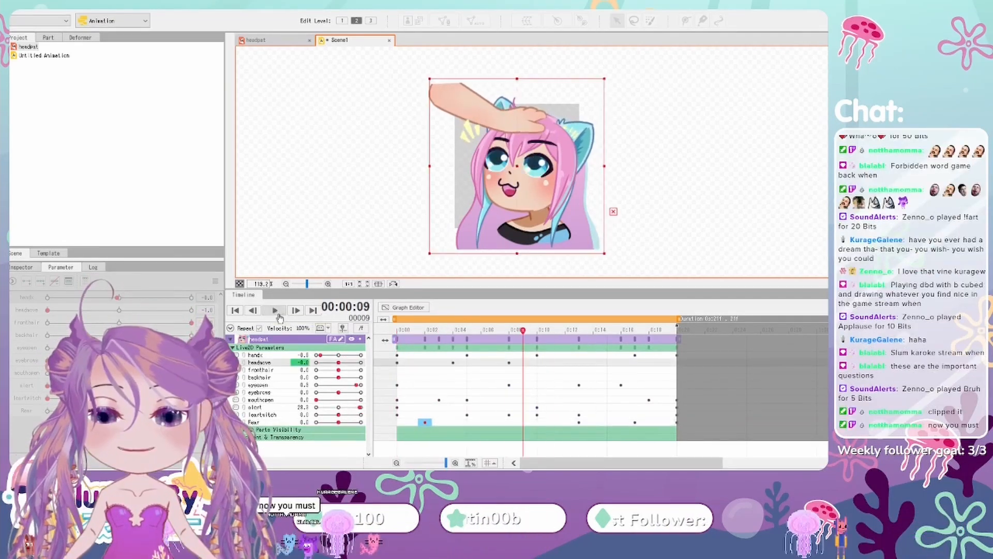
- Move the head movement keyframe from frame 4 to frame 10 and play the loop to check it
{"action": "left_click", "coordinate": [276, 311]}
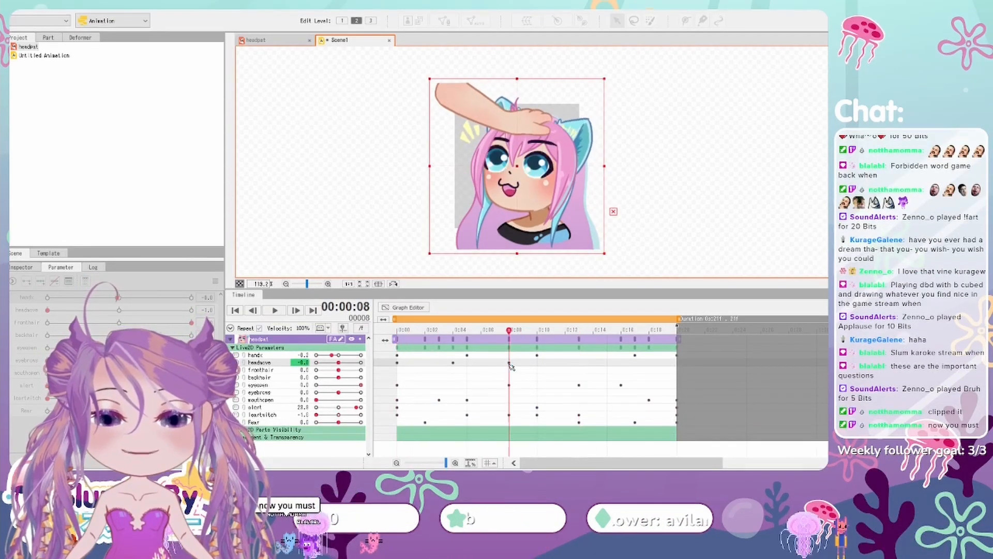
{"action": "left_click", "coordinate": [454, 362]}
{"action": "left_click_drag", "start_coordinate": [454, 363], "coordinate": [537, 362]}
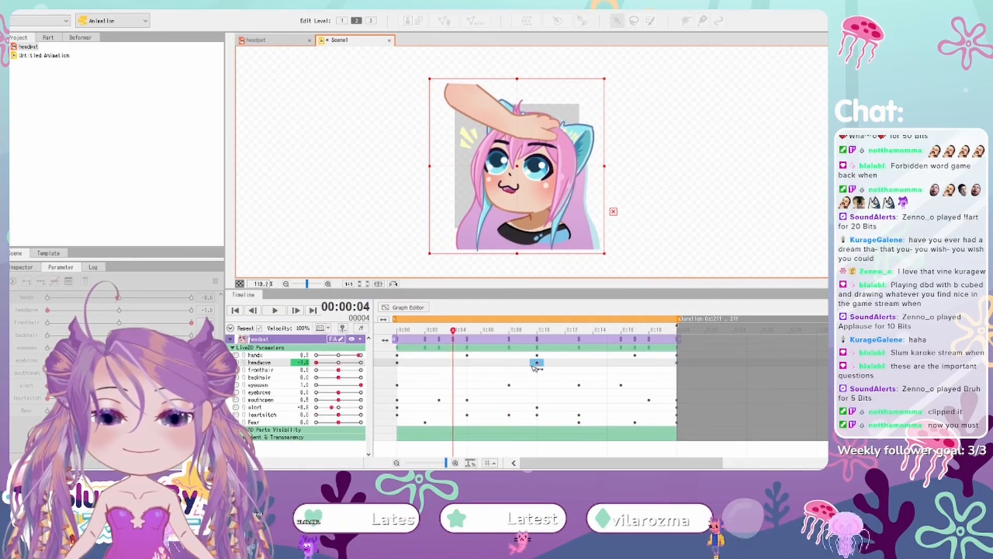
{"action": "left_click", "coordinate": [276, 310]}
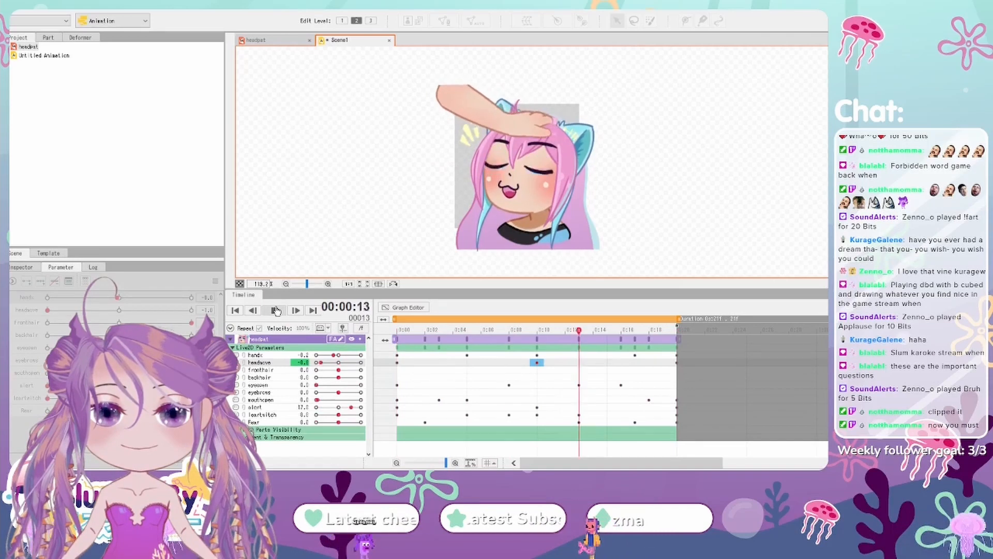
{"action": "left_click", "coordinate": [425, 378]}
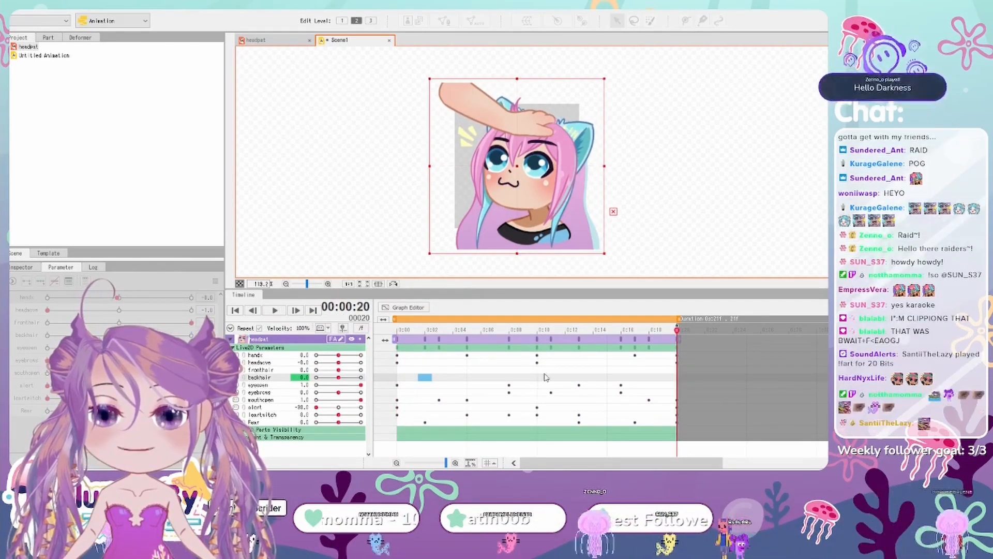
{"action": "left_click", "coordinate": [464, 331]}
{"action": "left_click", "coordinate": [459, 331]}
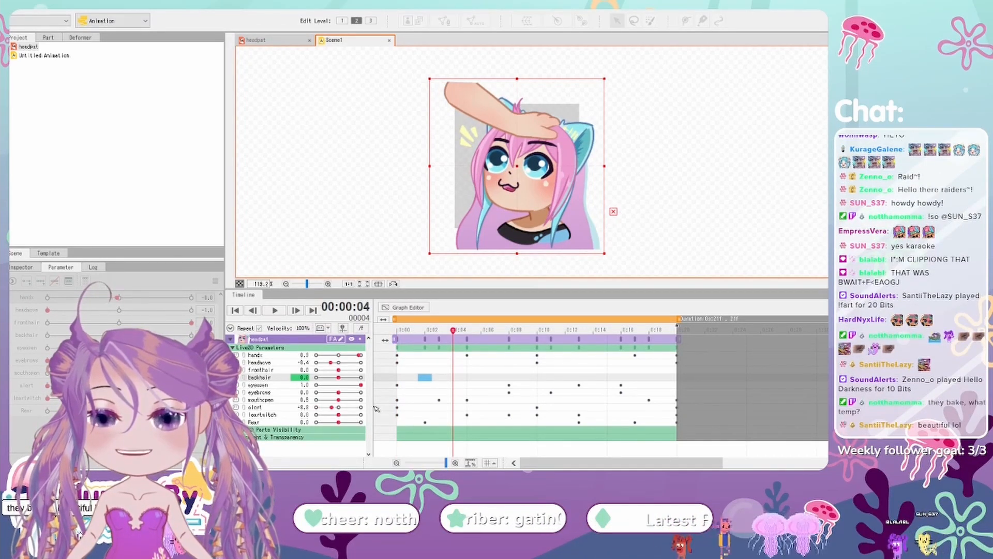
{"action": "left_click", "coordinate": [72, 10]}
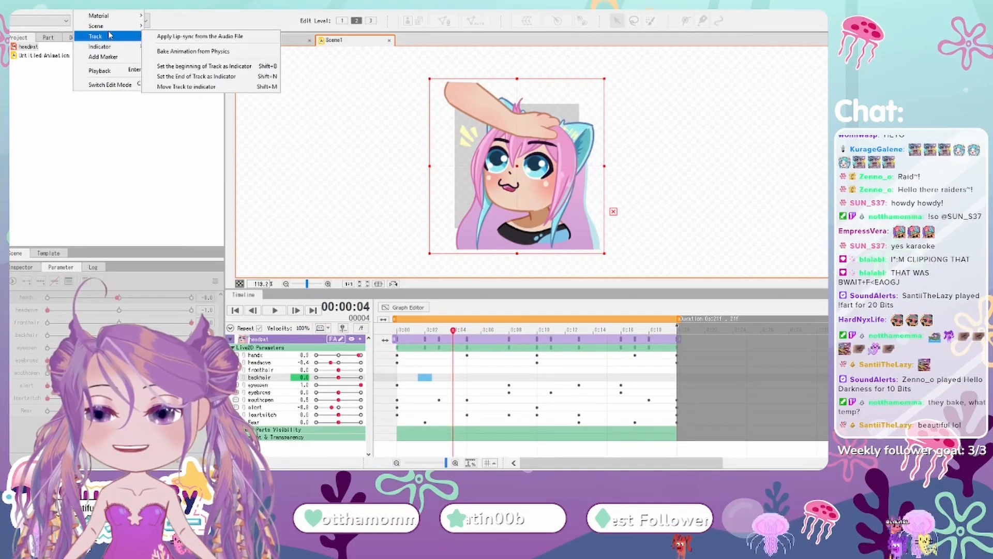
{"action": "left_click", "coordinate": [72, 10]}
{"action": "left_click", "coordinate": [89, 10]}
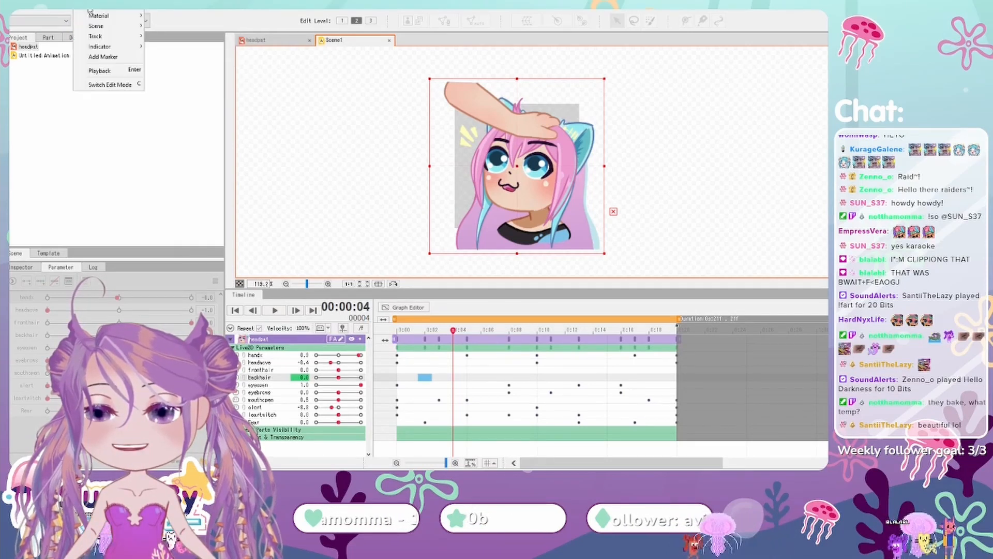
{"action": "left_click", "coordinate": [98, 10]}
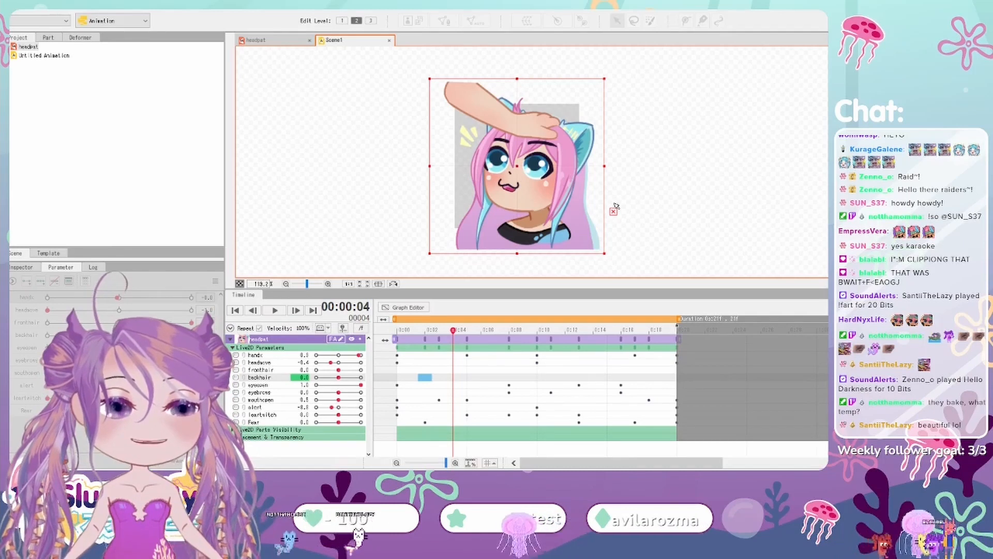
- Play back the loop and scrub through its frames to check the keyed motion
{"action": "left_click", "coordinate": [273, 310]}
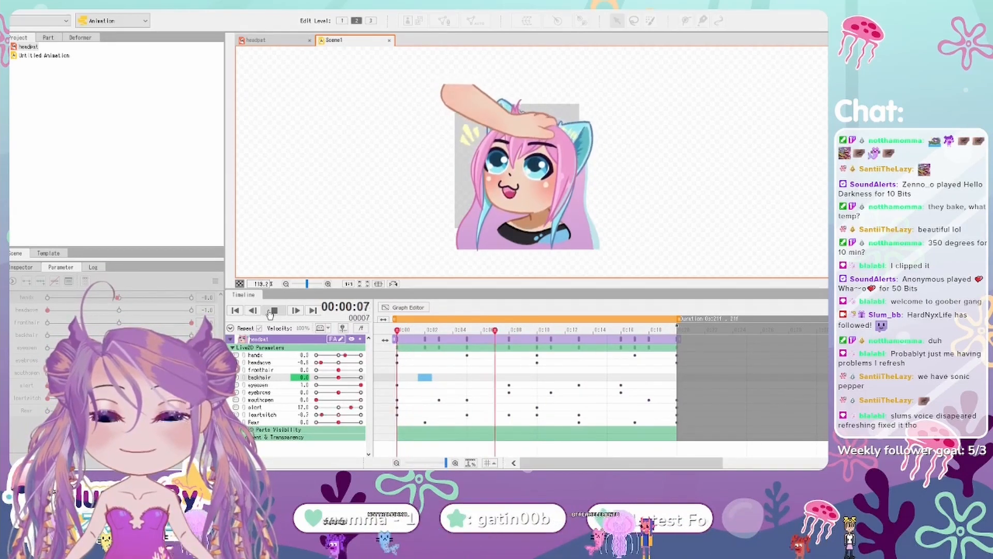
{"action": "left_click", "coordinate": [273, 310]}
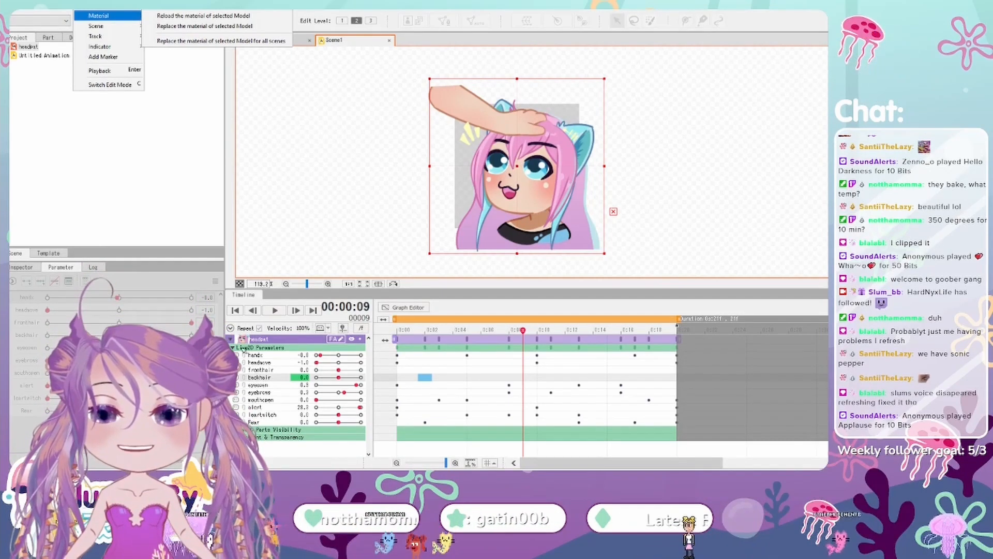
{"action": "left_click", "coordinate": [281, 350]}
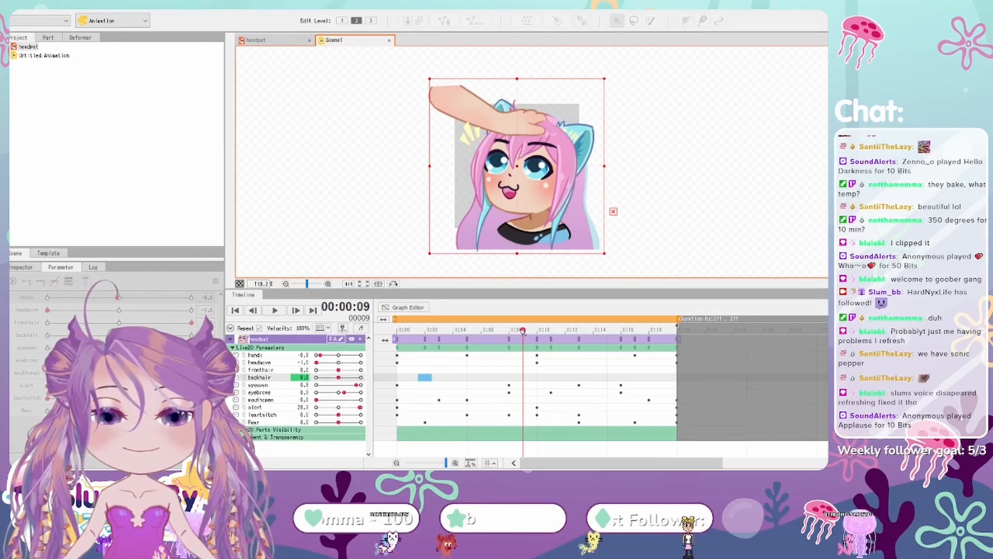
{"action": "left_click", "coordinate": [579, 330]}
{"action": "left_click_drag", "start_coordinate": [581, 335], "coordinate": [505, 365]}
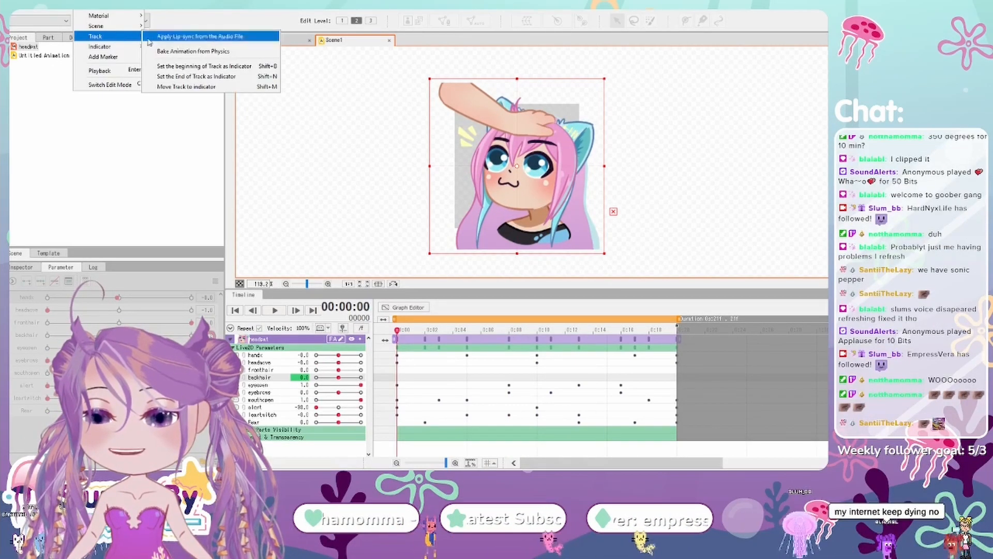
- Bake the animation from physics to key the front and back hair, and preview the result
{"action": "left_click", "coordinate": [176, 51]}
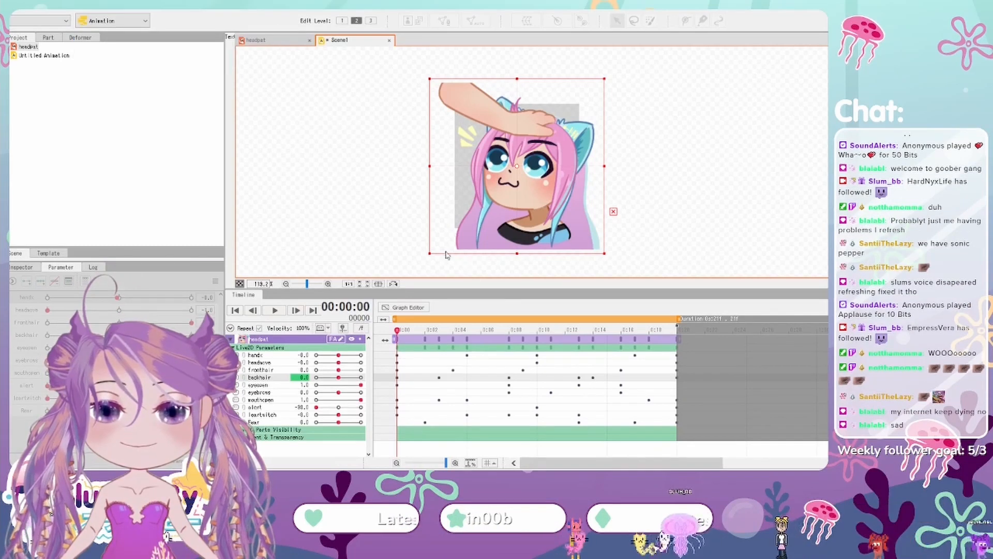
{"action": "left_click", "coordinate": [274, 310]}
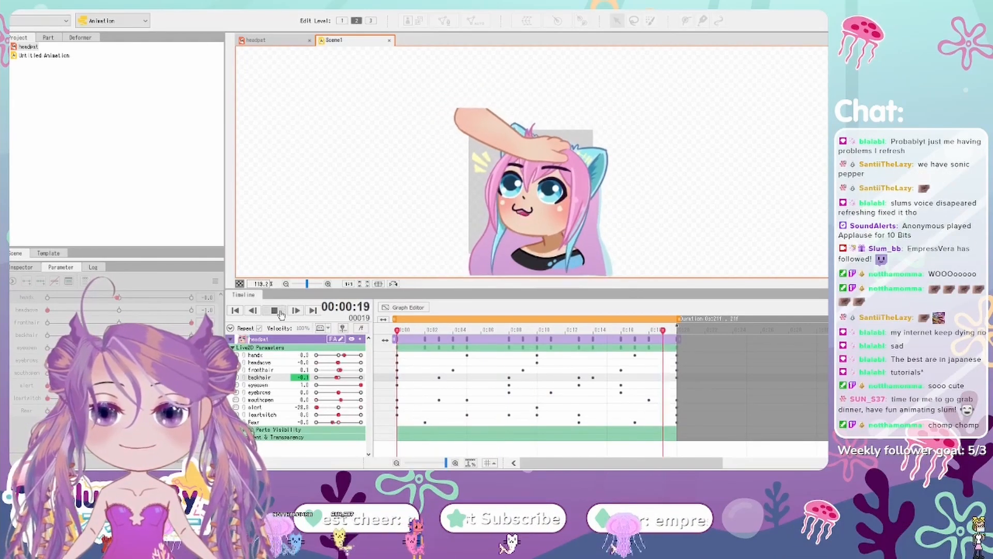
{"action": "left_click", "coordinate": [274, 310]}
{"action": "scroll", "coordinate": [473, 220], "scroll_direction": "down", "scroll_amount": 3}
{"action": "scroll", "coordinate": [585, 201], "scroll_direction": "up", "scroll_amount": 1}
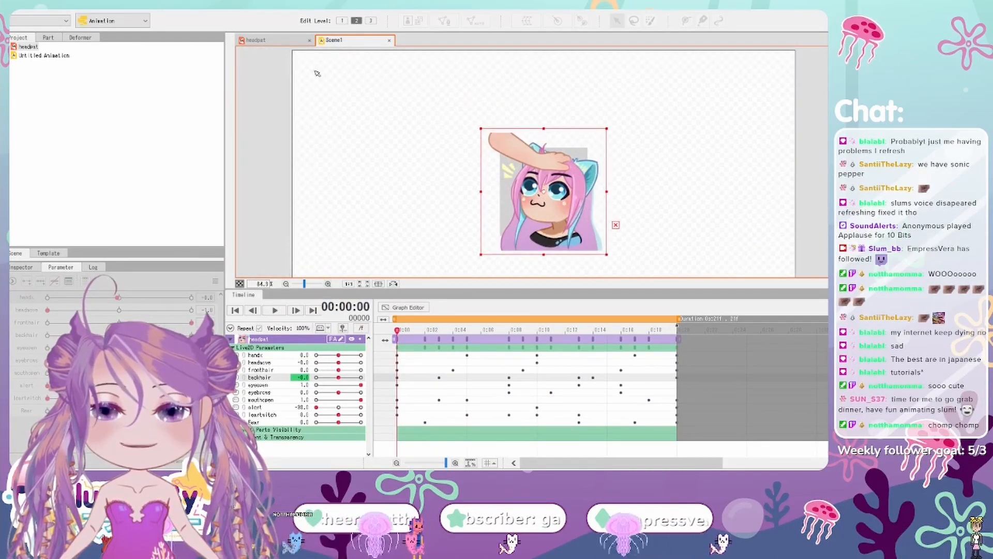